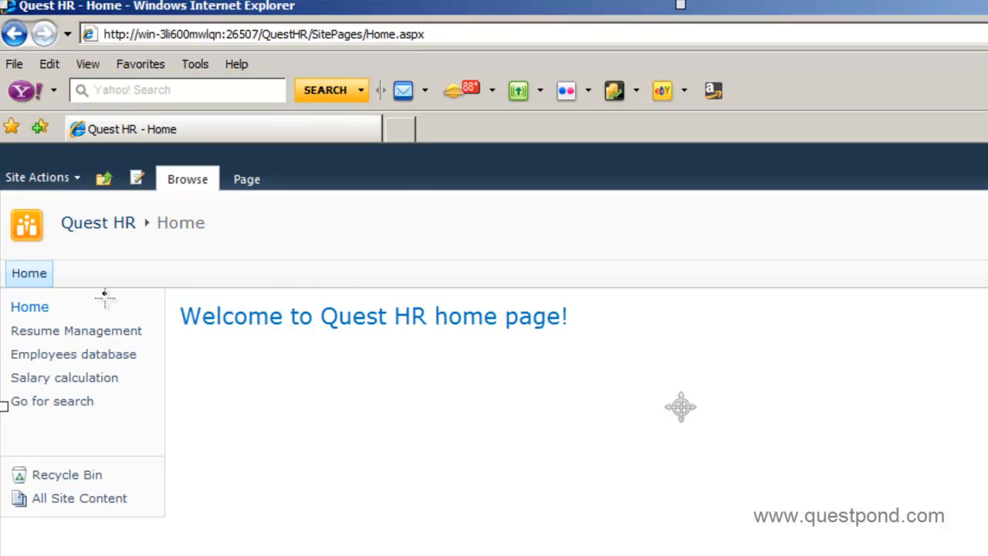
drag(94, 458, 40, 531)
drag(37, 466, 119, 514)
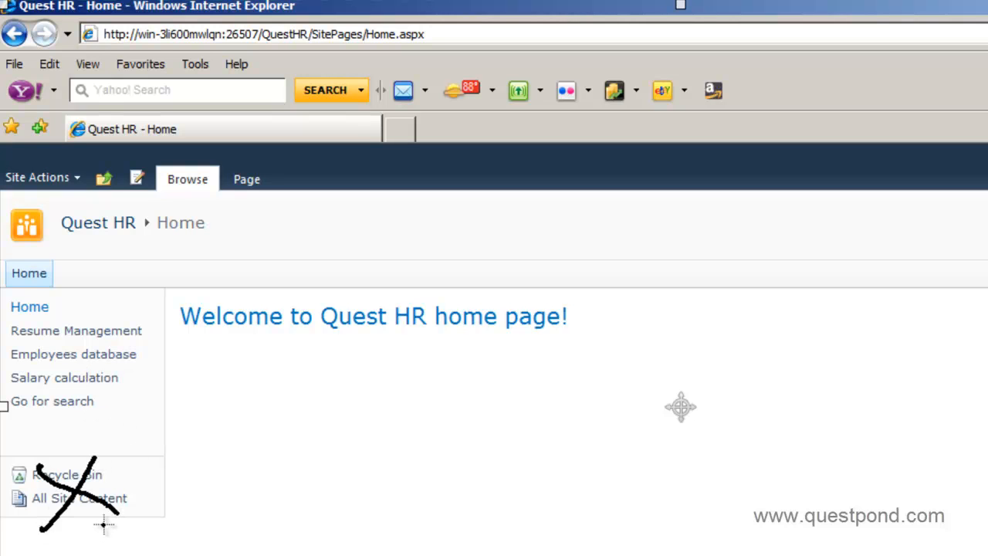
mouse_move(98, 447)
mouse_down()
mouse_move(31, 531)
mouse_move(97, 448)
mouse_up()
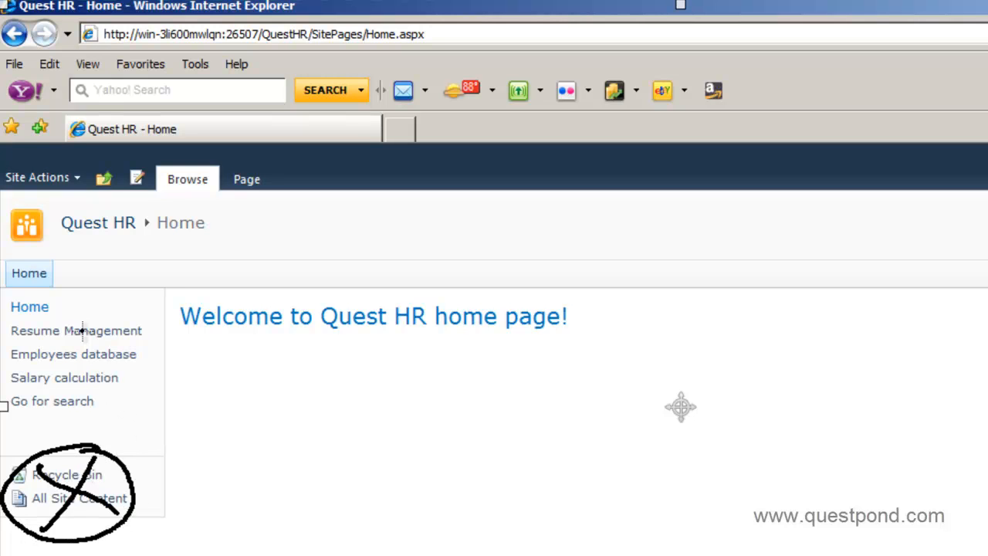
mouse_move(27, 306)
mouse_down()
mouse_move(9, 303)
mouse_move(17, 408)
mouse_move(128, 402)
mouse_move(86, 295)
mouse_move(5, 312)
mouse_up()
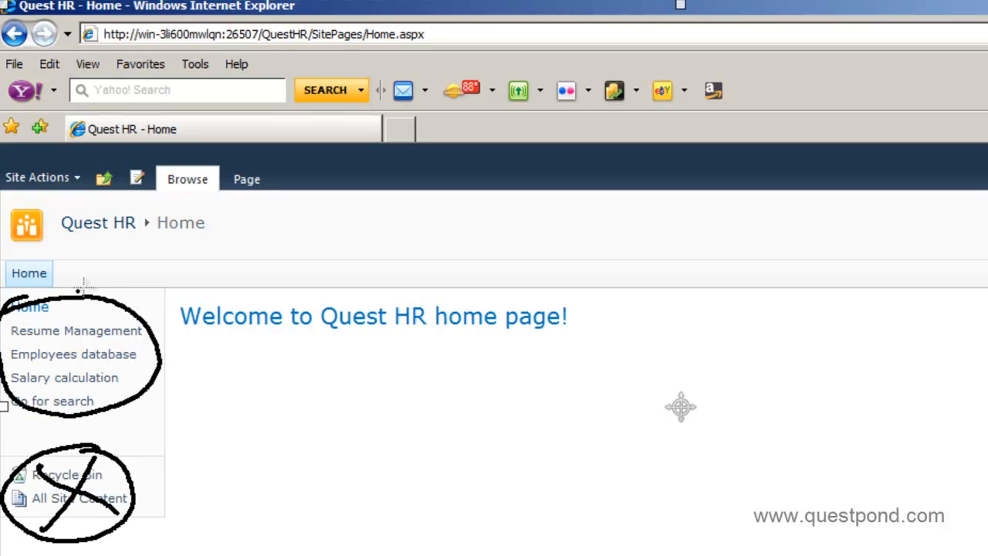
mouse_move(63, 284)
mouse_down()
mouse_move(132, 261)
mouse_move(139, 286)
mouse_move(76, 288)
mouse_up()
drag(85, 270, 87, 285)
mouse_move(84, 270)
mouse_down()
mouse_move(103, 283)
mouse_move(133, 269)
mouse_up()
drag(130, 306, 133, 316)
mouse_move(135, 353)
mouse_down()
mouse_move(207, 287)
mouse_move(249, 279)
mouse_move(210, 290)
mouse_up()
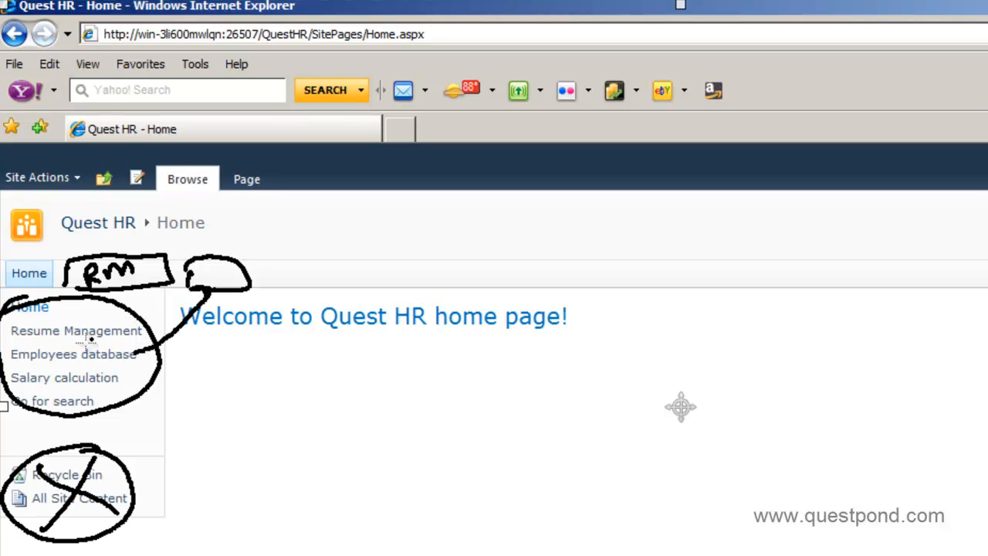
drag(71, 319, 34, 389)
drag(23, 349, 91, 403)
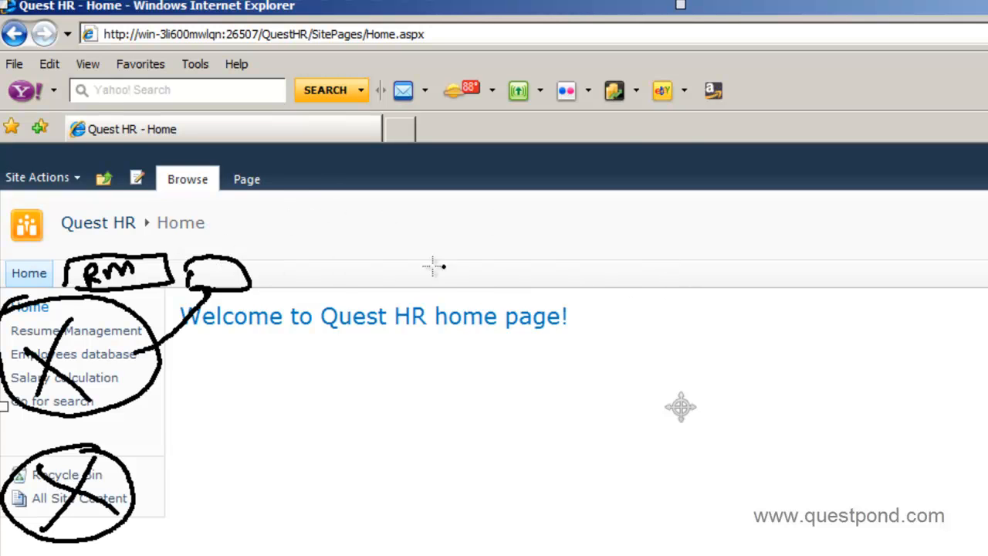
drag(352, 213, 556, 230)
drag(629, 232, 674, 242)
drag(279, 445, 339, 460)
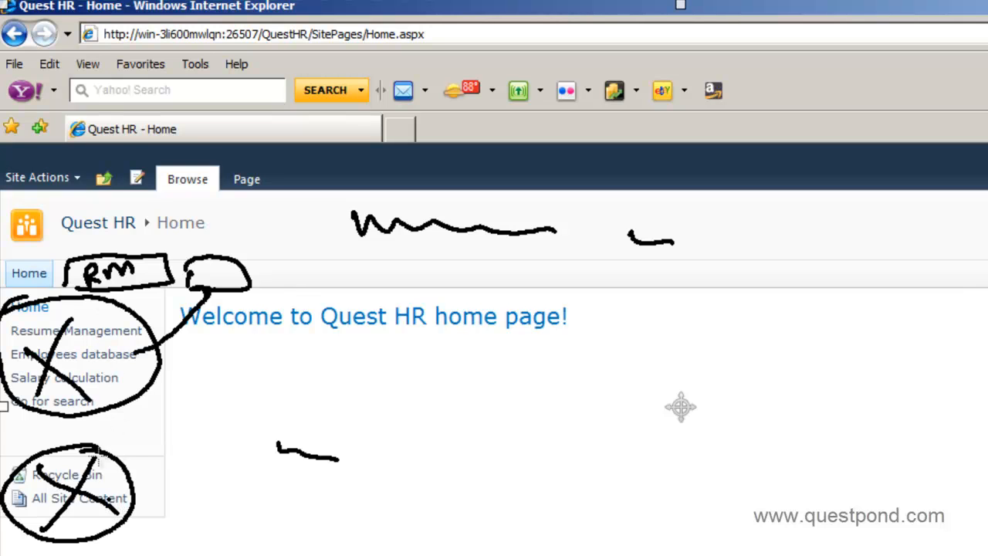
mouse_move(173, 333)
mouse_down()
mouse_move(208, 421)
mouse_move(184, 491)
mouse_up()
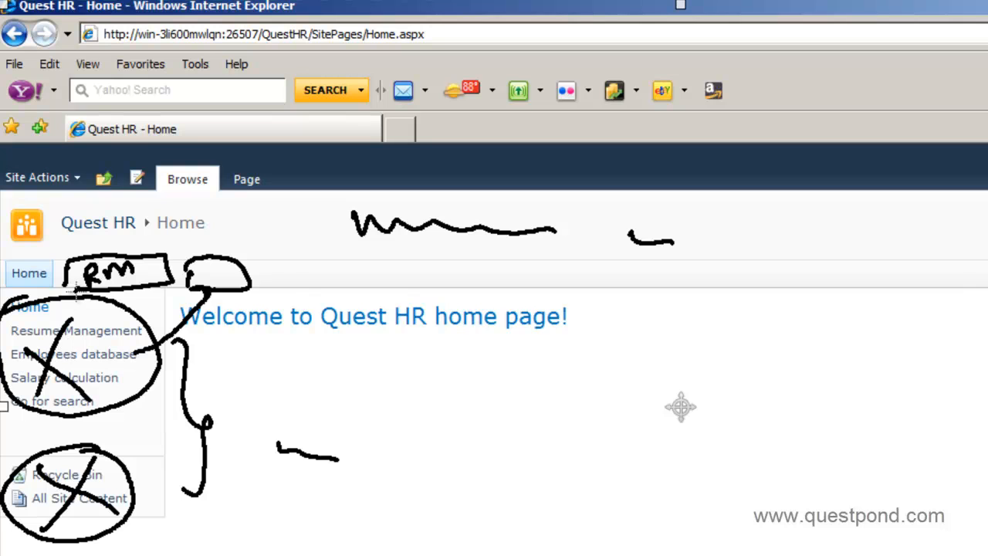
drag(291, 290, 297, 290)
click(373, 290)
click(403, 292)
drag(444, 297, 450, 294)
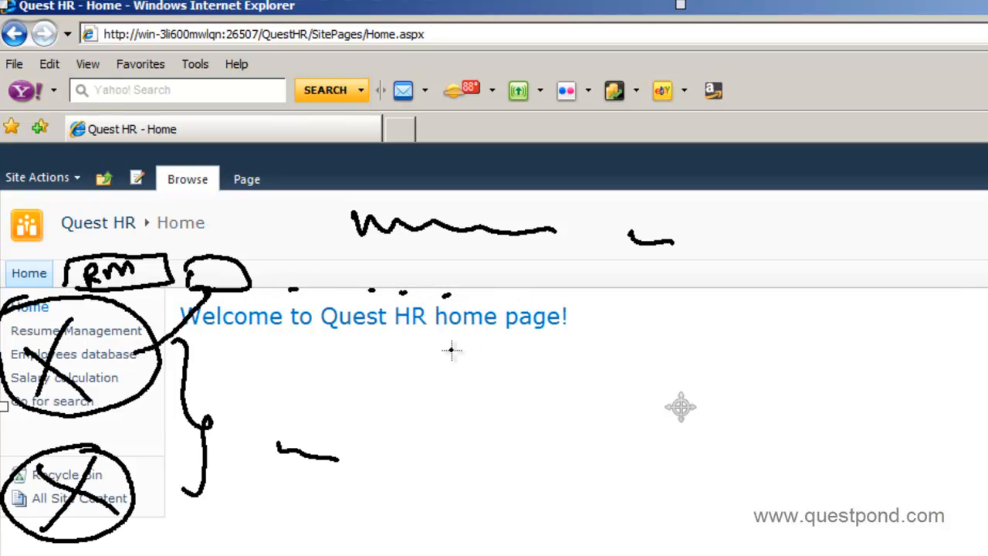
key(Escape)
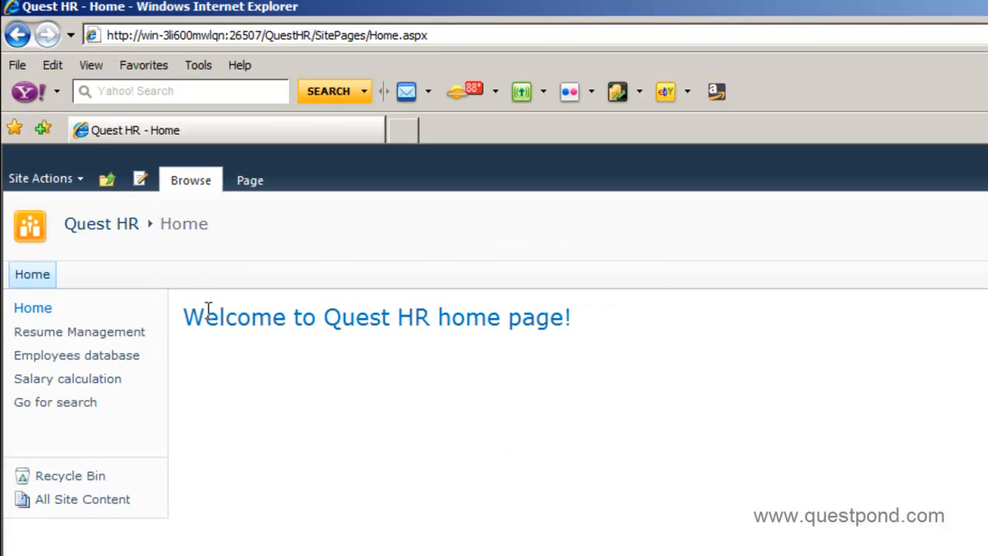
click(84, 175)
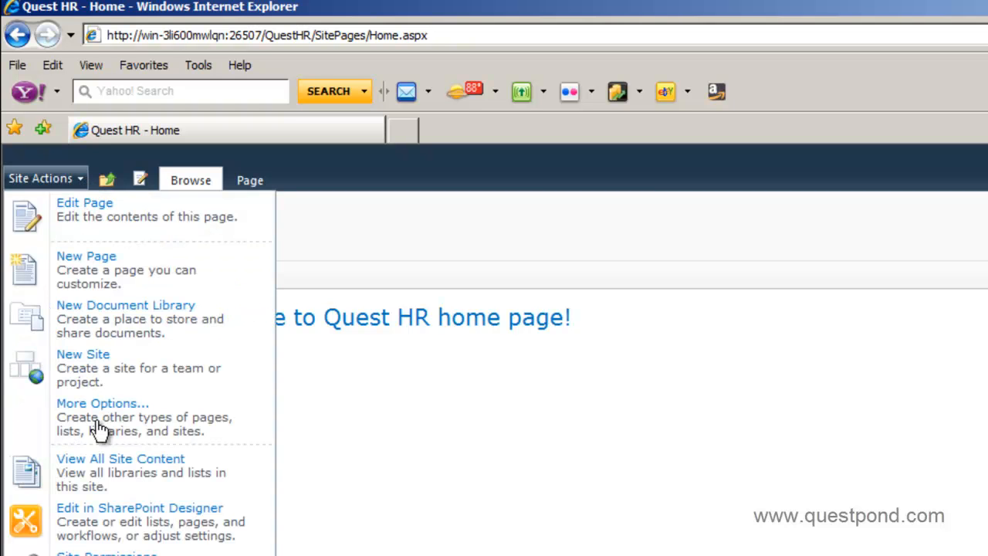
click(427, 483)
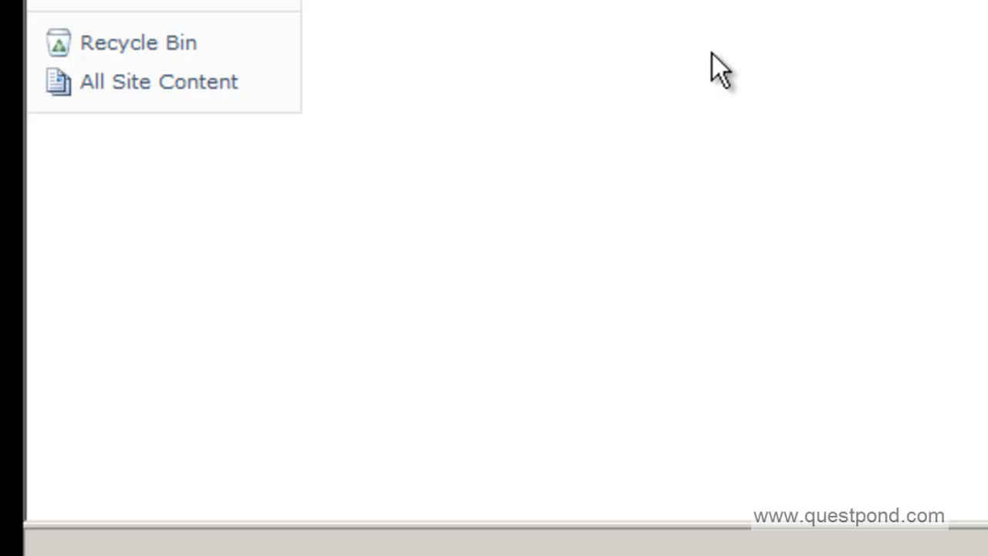
Launch Microsoft SharePoint Designer 2010 from the SharePoint folder under All Programs in the Start menu
click(108, 554)
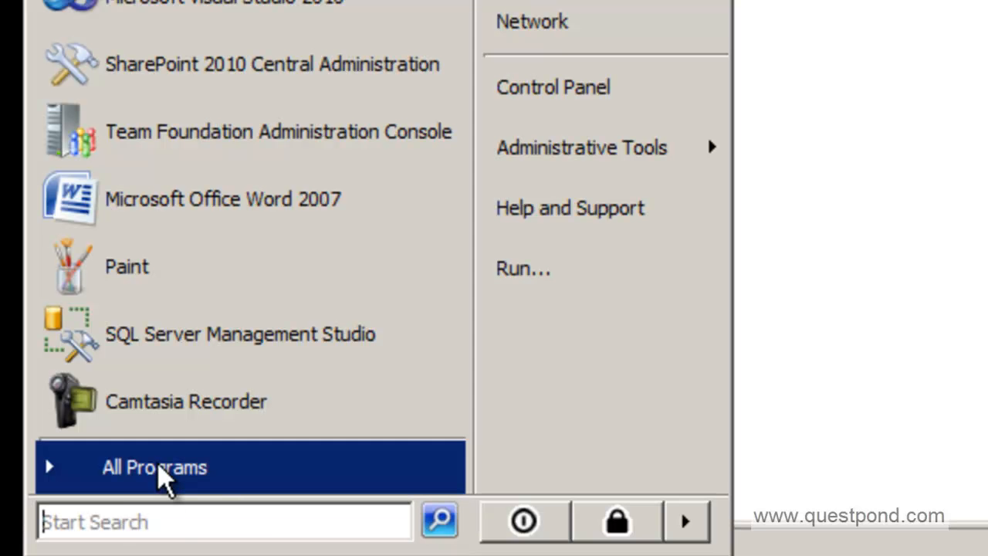
click(159, 480)
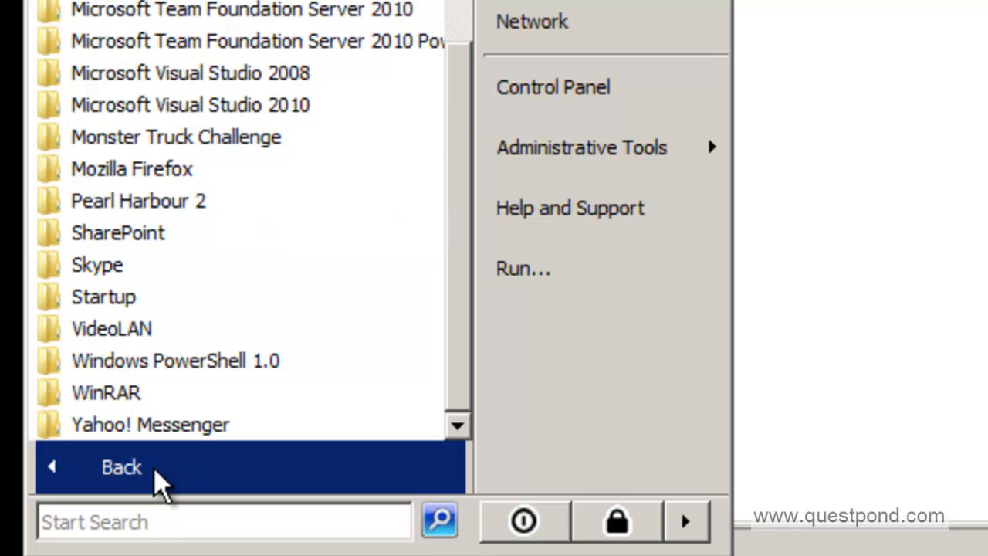
click(173, 234)
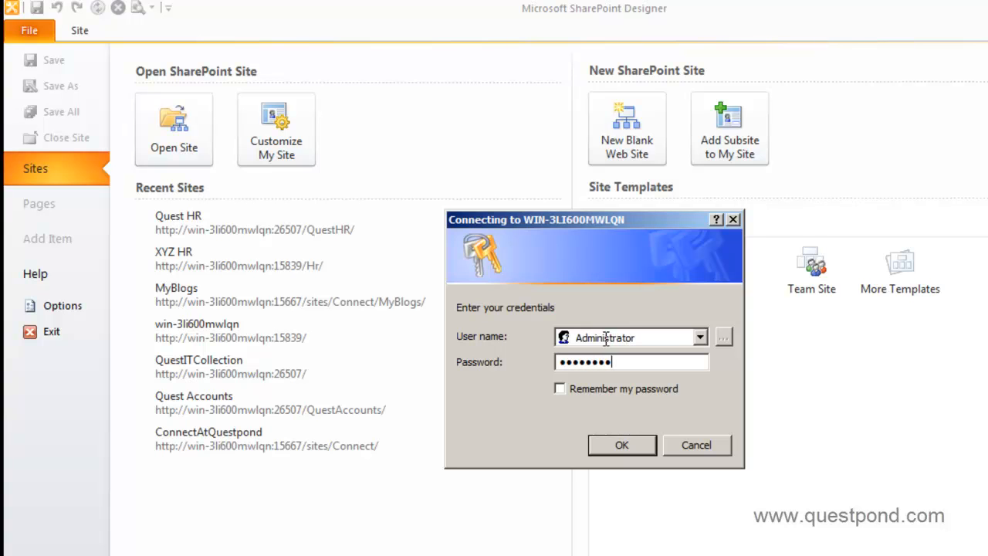
Confirm the entered user name and password to sign in to the Quest HR site
key(Return)
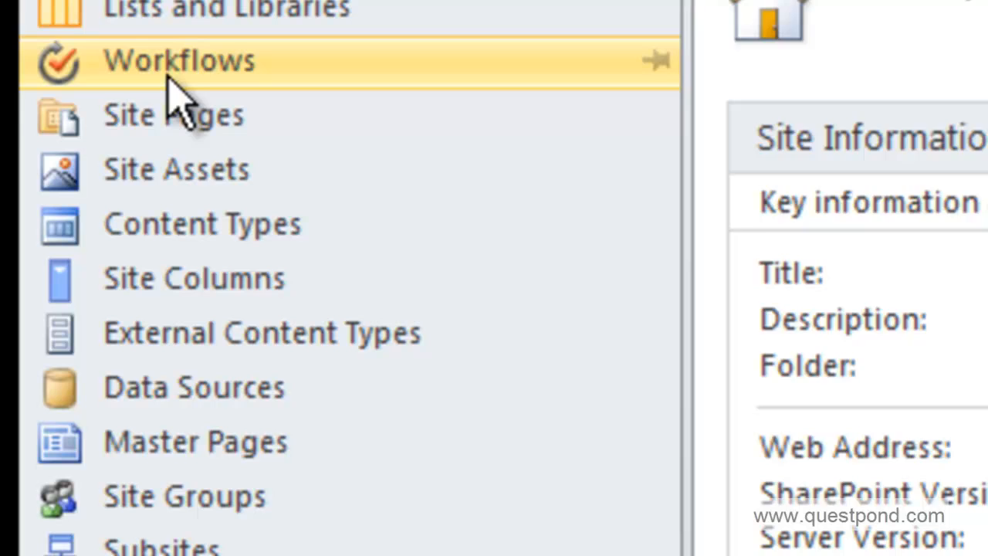
Check the Master Pages files, return to Site Pages listing Home, Employees and Resumes, then switch to the browser
click(150, 124)
click(204, 462)
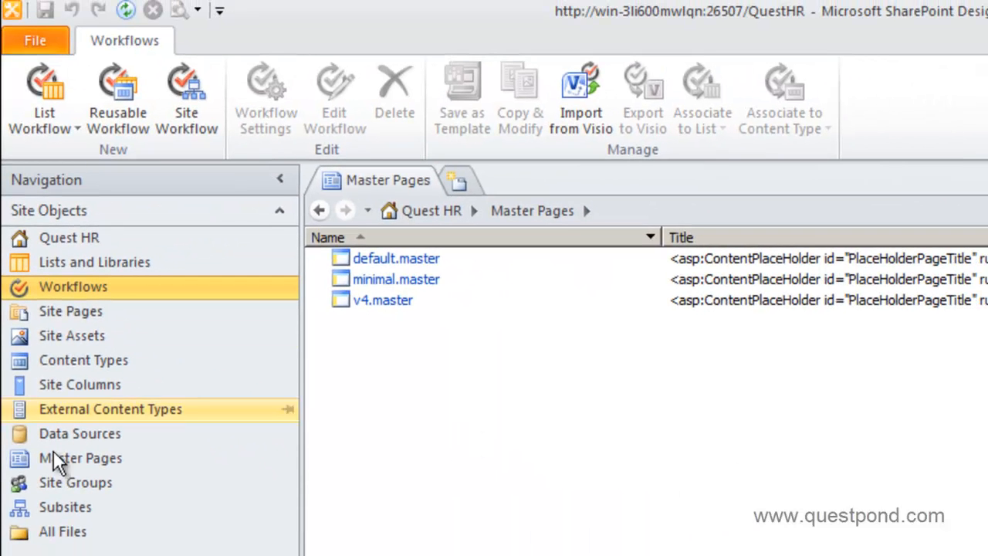
click(95, 463)
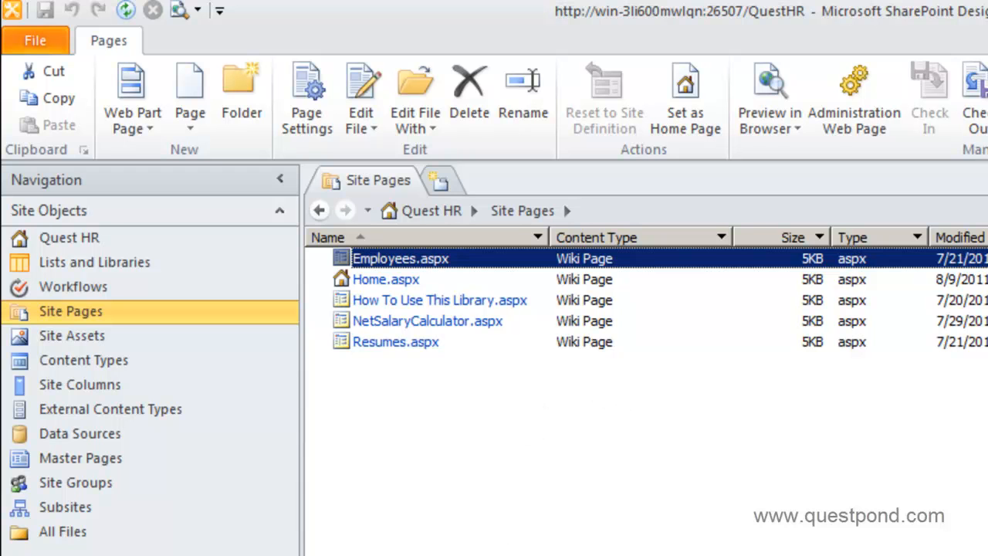
click(480, 555)
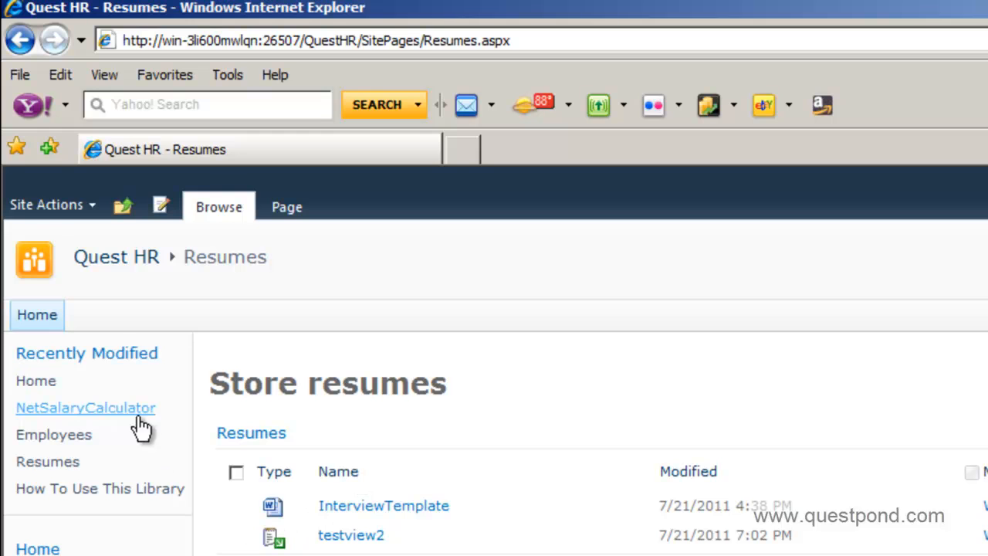
click(442, 46)
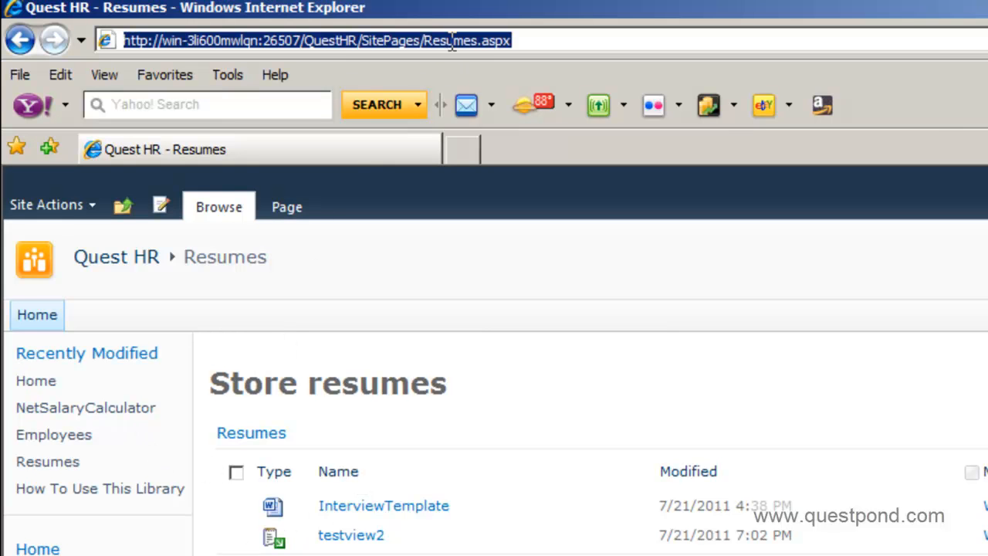
key(alt+Tab)
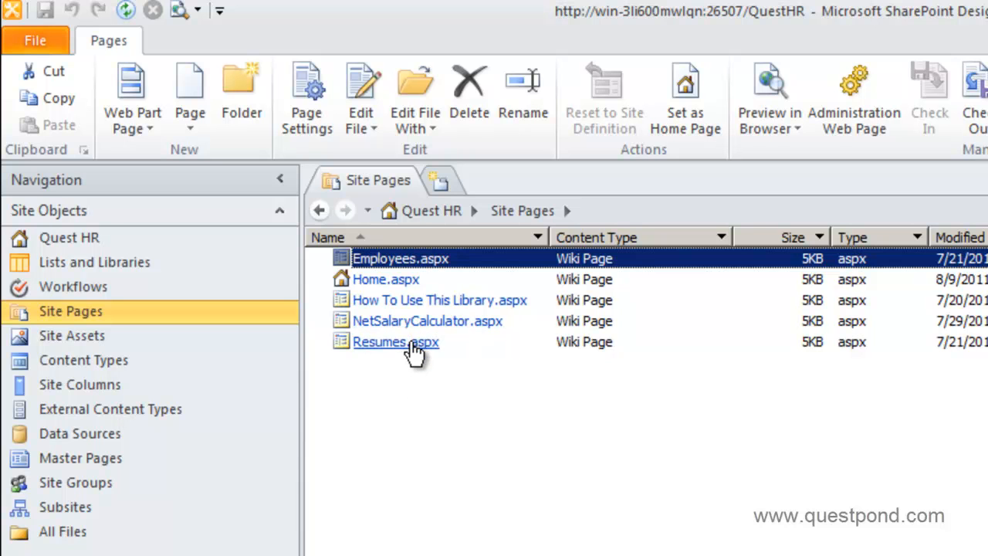
key(alt+Tab)
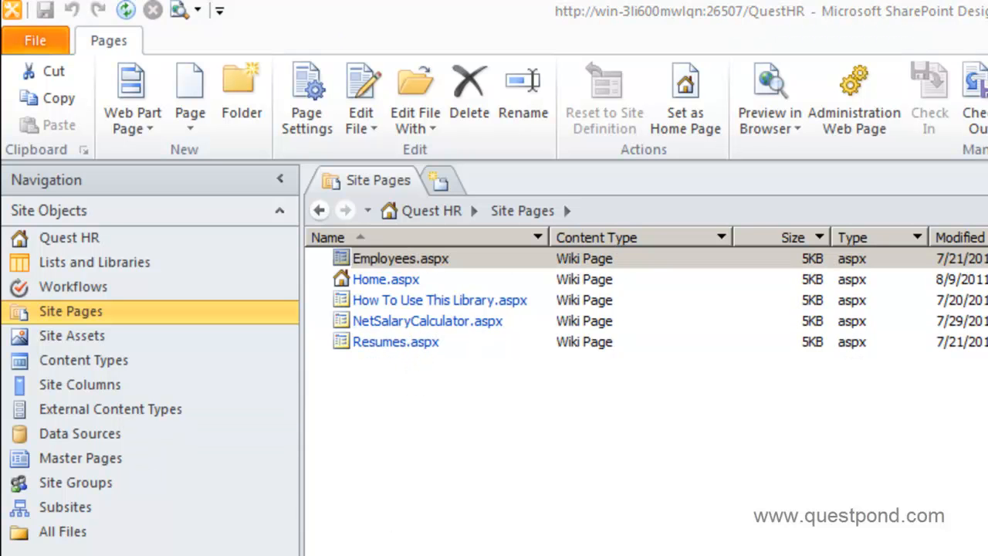
key(alt+Tab)
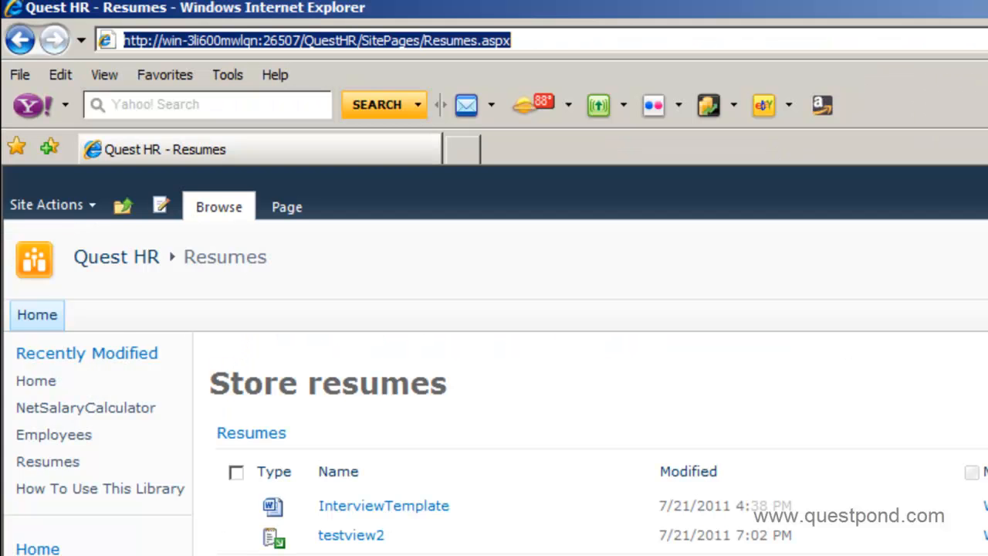
click(36, 411)
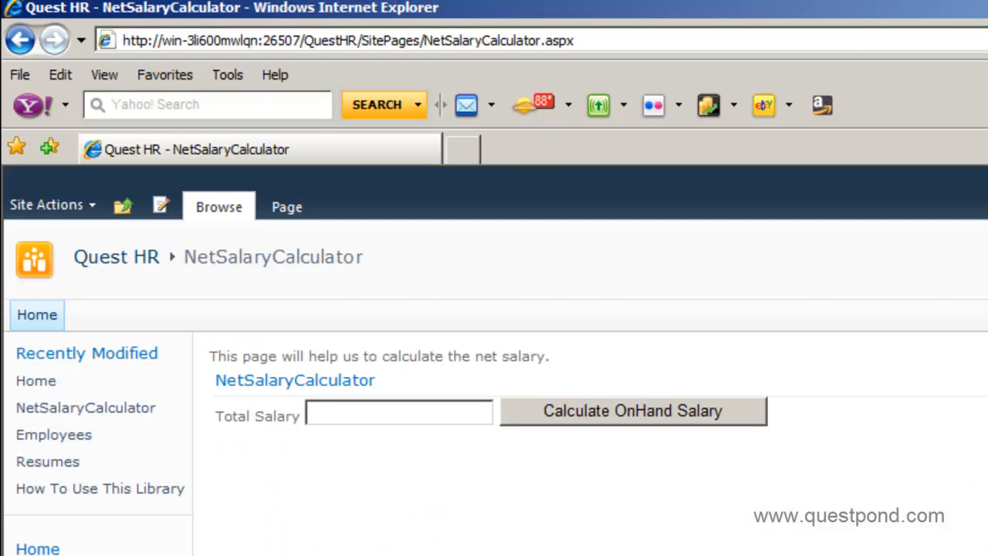
key(alt+Tab)
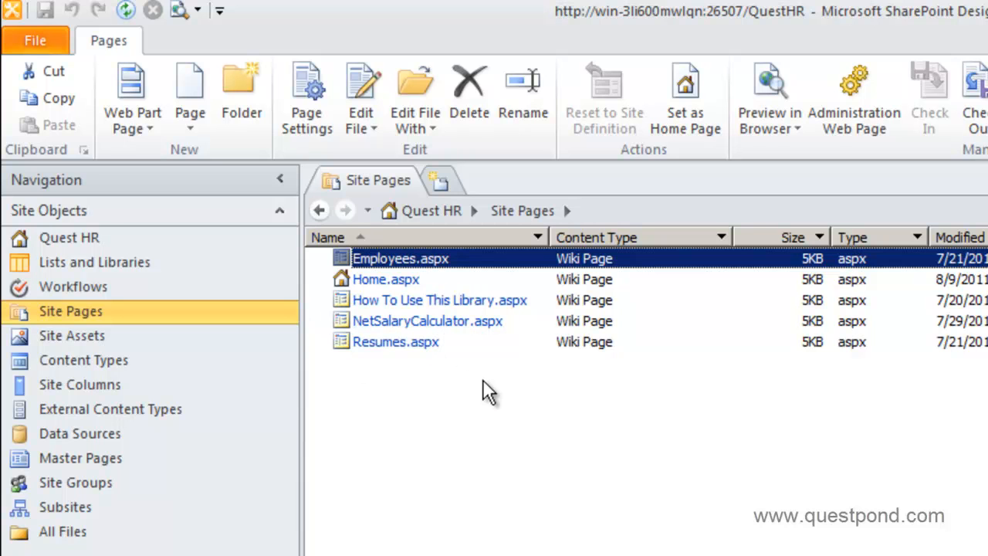
click(116, 462)
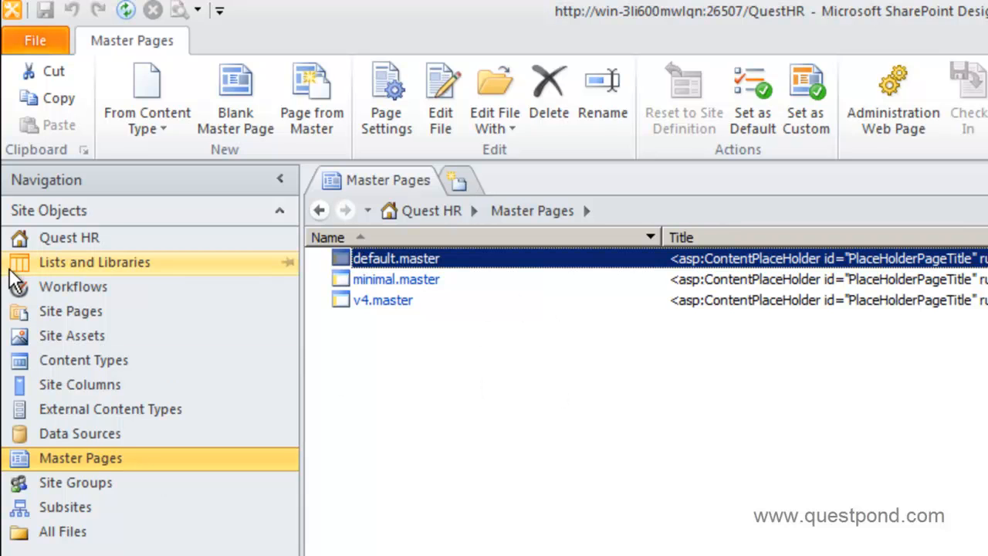
click(42, 310)
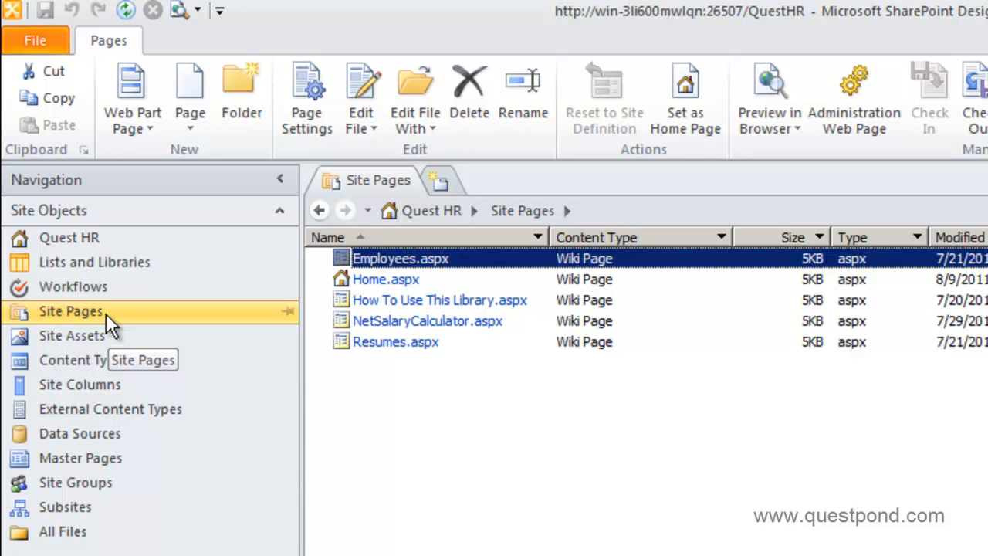
View the master pages again, return to the Quest HR home page, and open Site Actions
click(101, 461)
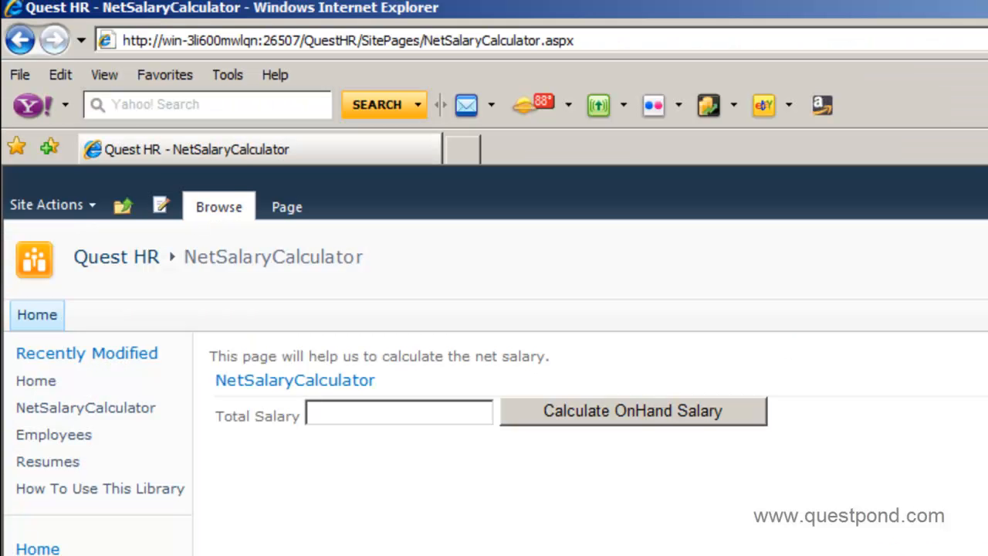
click(48, 327)
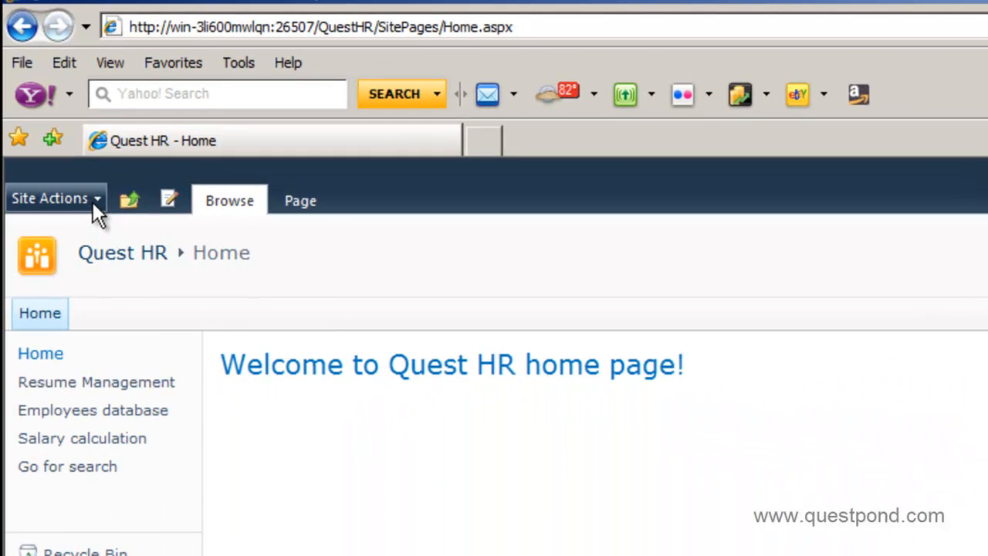
click(93, 201)
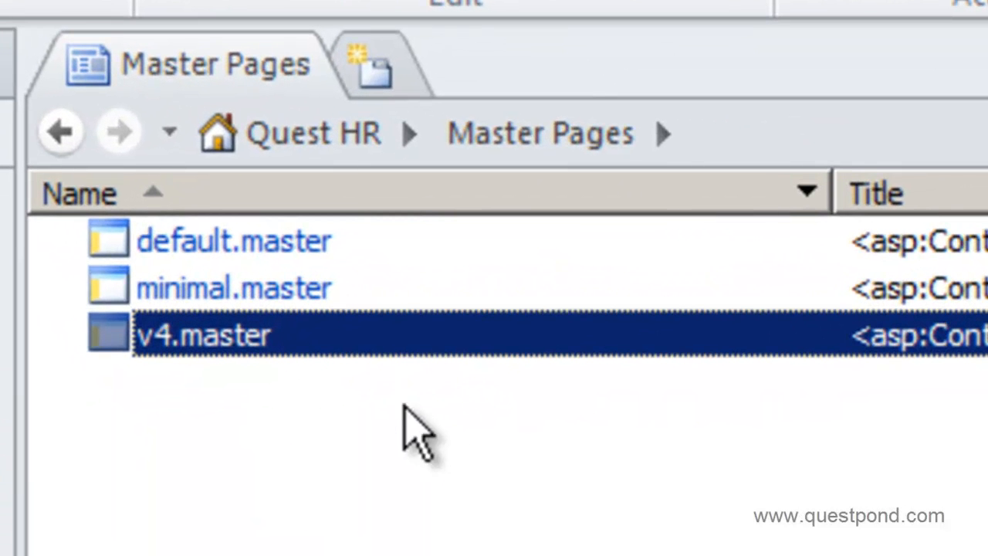
Select default.master, minimal.master, and finally v4.master in the Master Pages gallery
click(428, 242)
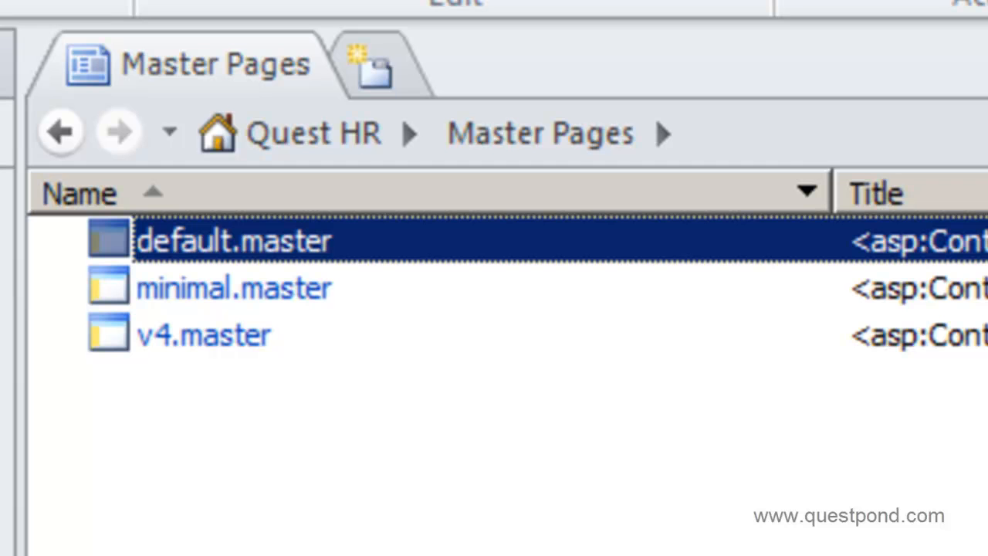
click(502, 300)
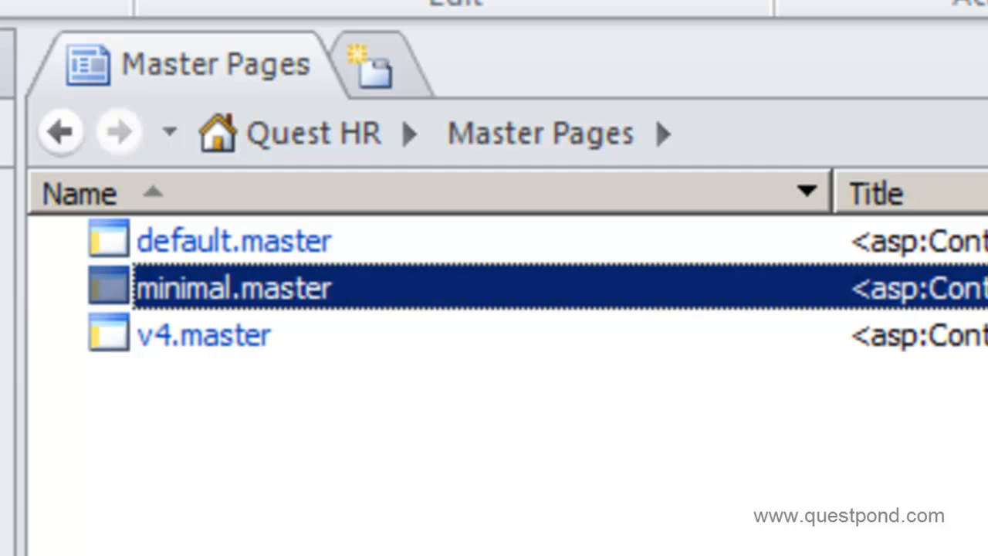
click(353, 246)
click(288, 339)
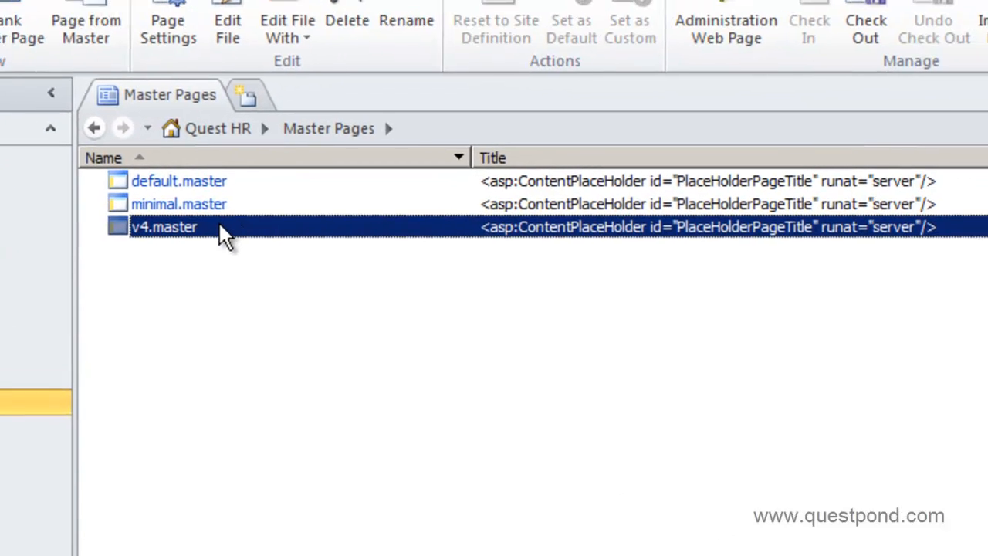
Open v4.master with Edit File in Advanced Mode from its right-click menu
right_click(203, 230)
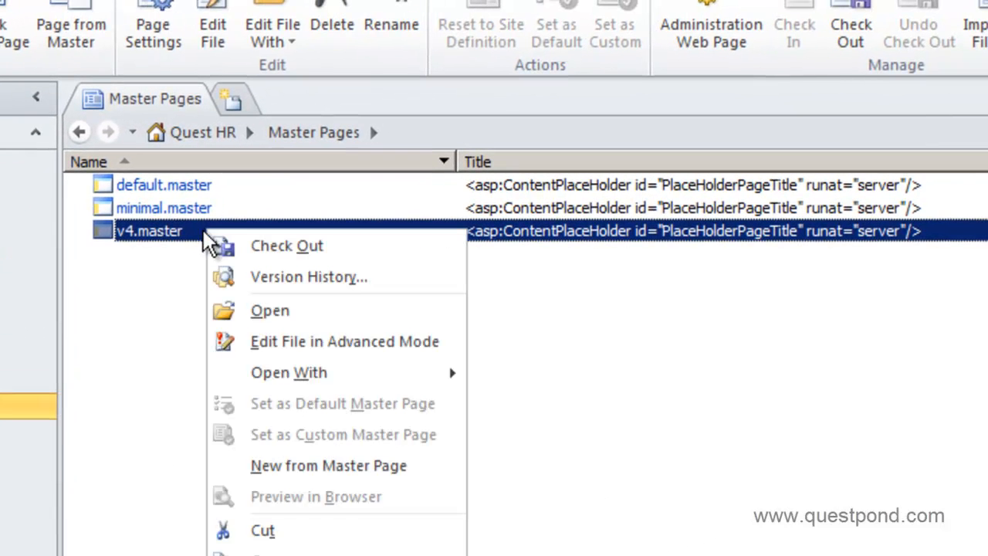
click(291, 342)
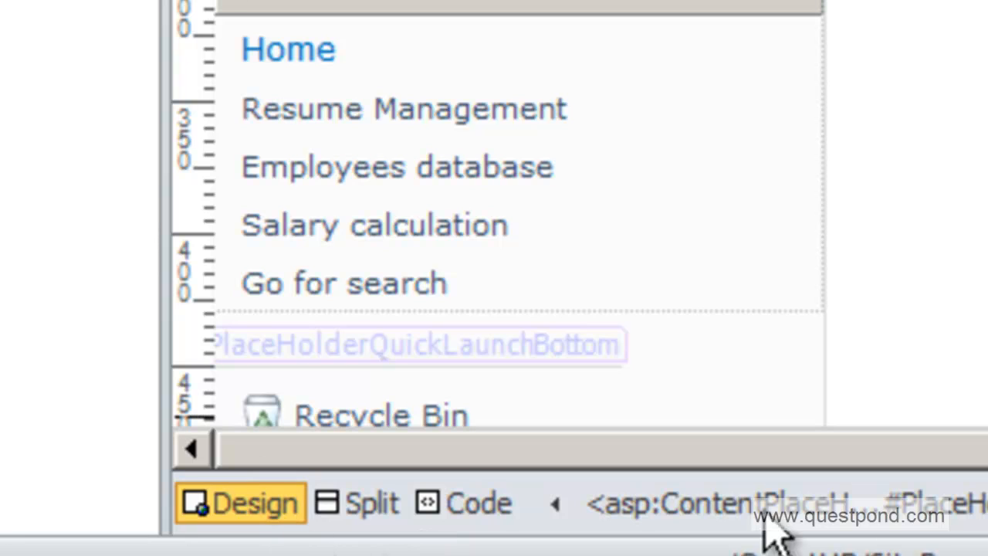
View v4.master's code from the top of the file, then use Split view with the design preview
click(463, 506)
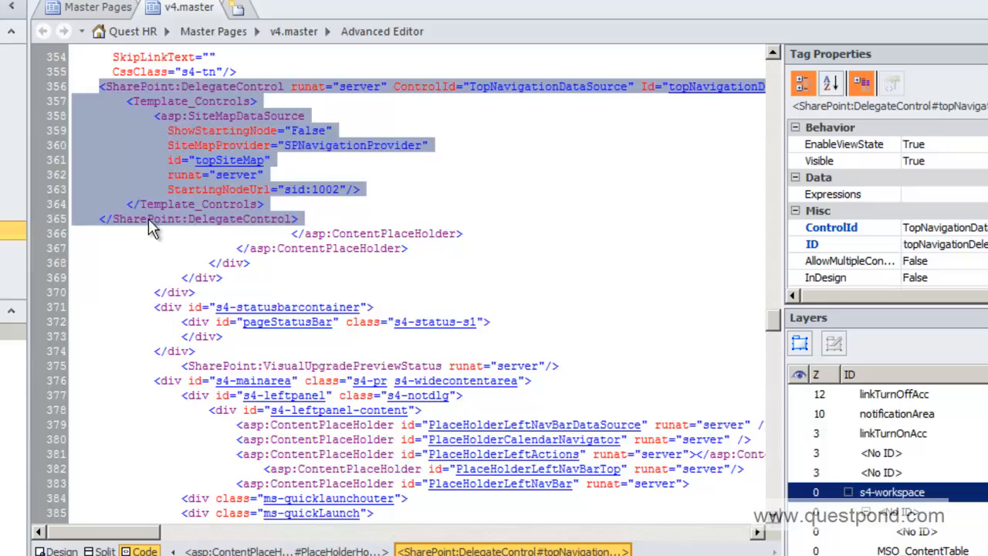
click(150, 220)
scroll(155, 224, up, 20)
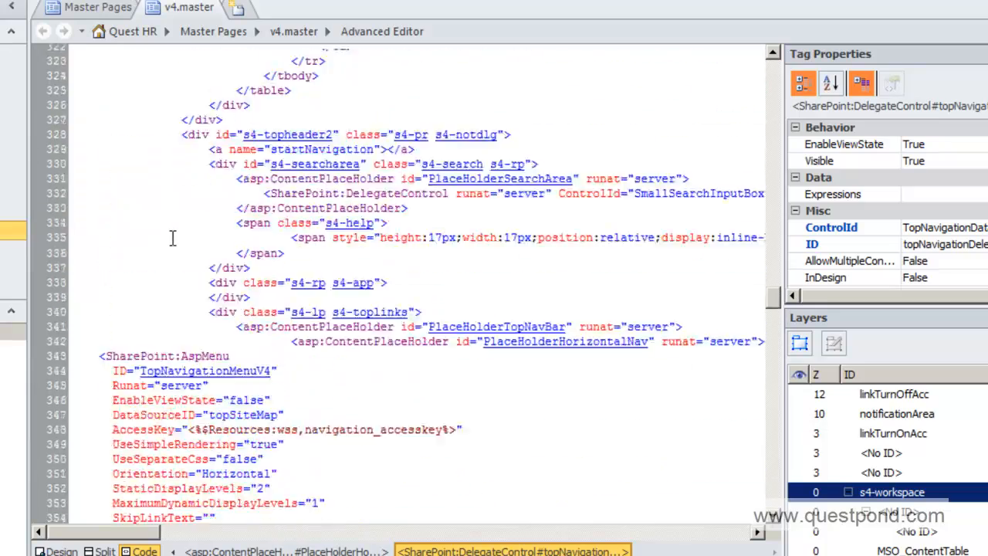
scroll(154, 229, up, 20)
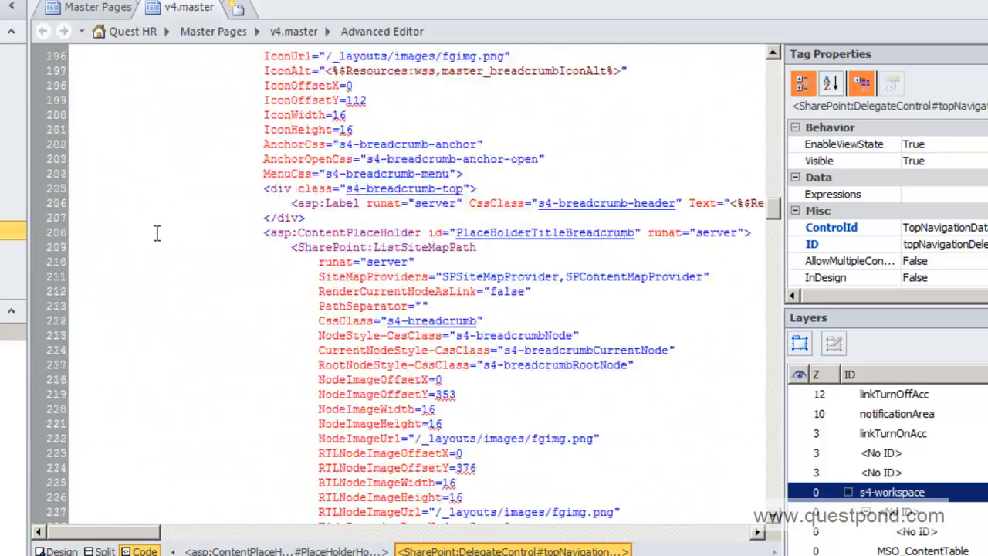
scroll(146, 229, up, 20)
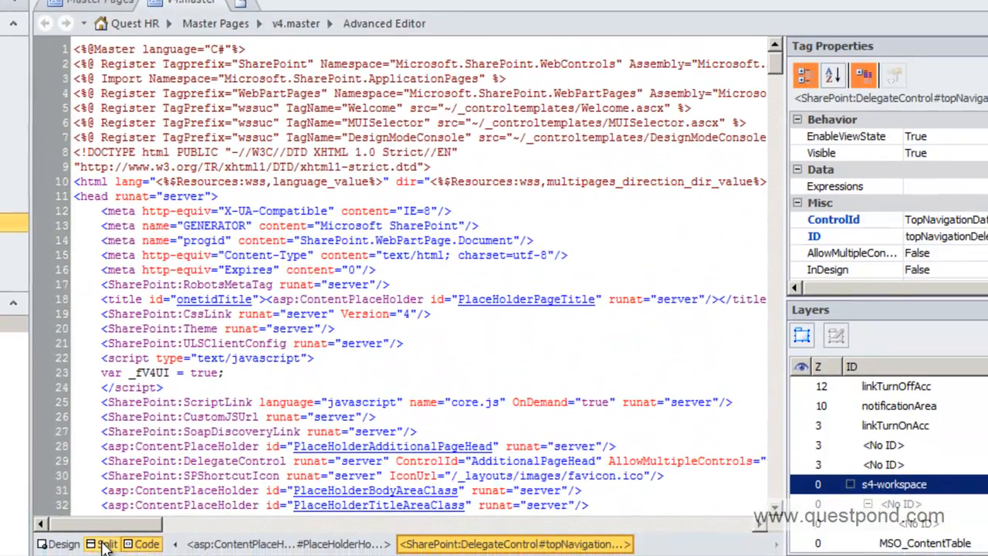
click(101, 551)
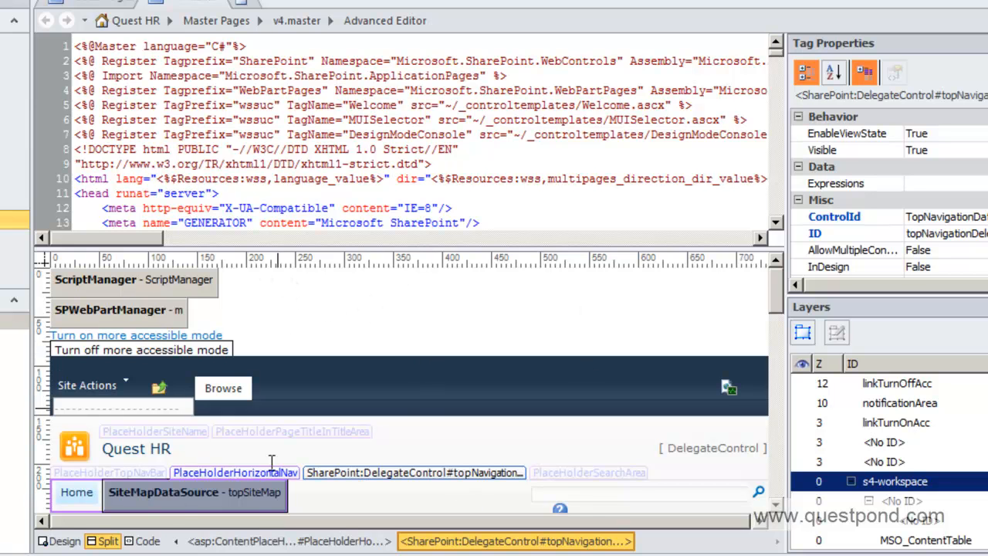
Locate the SiteMapDataSource markup, cycle through Design, Split and Code, and settle on Design view
click(210, 496)
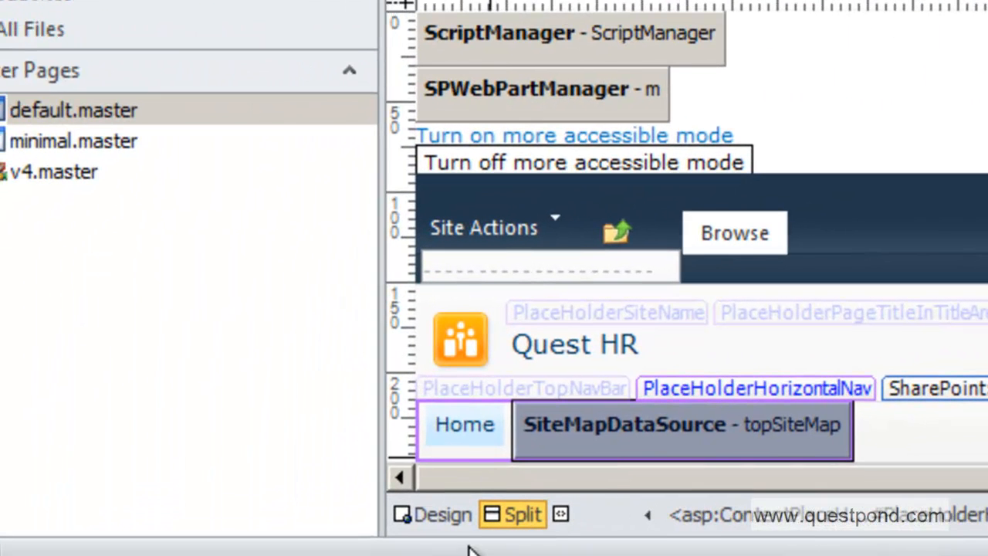
click(454, 525)
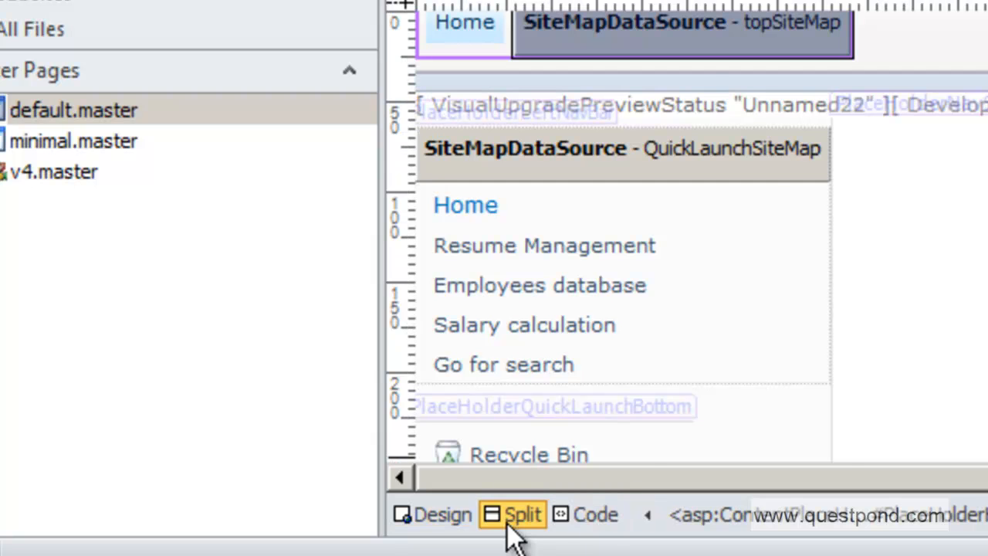
click(509, 519)
click(582, 513)
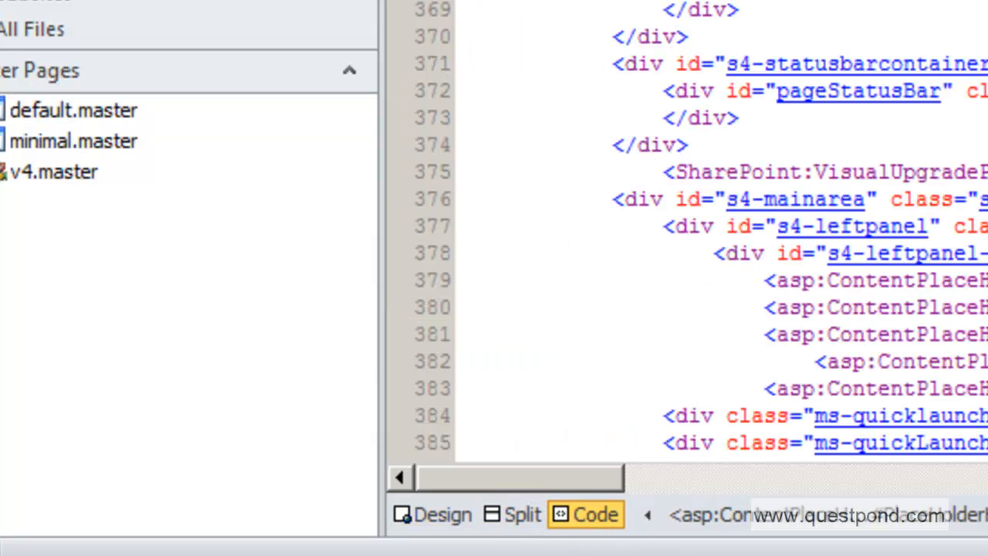
click(513, 514)
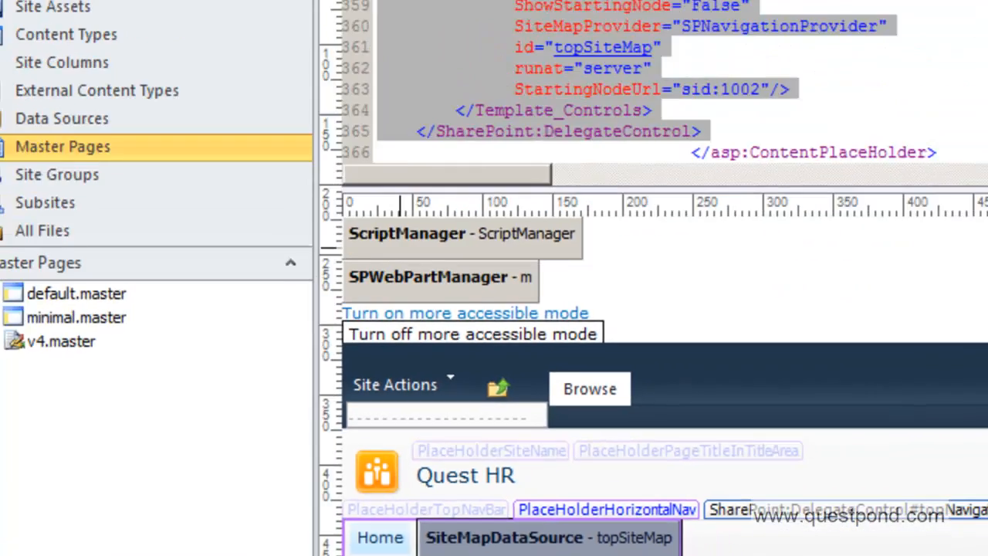
click(357, 552)
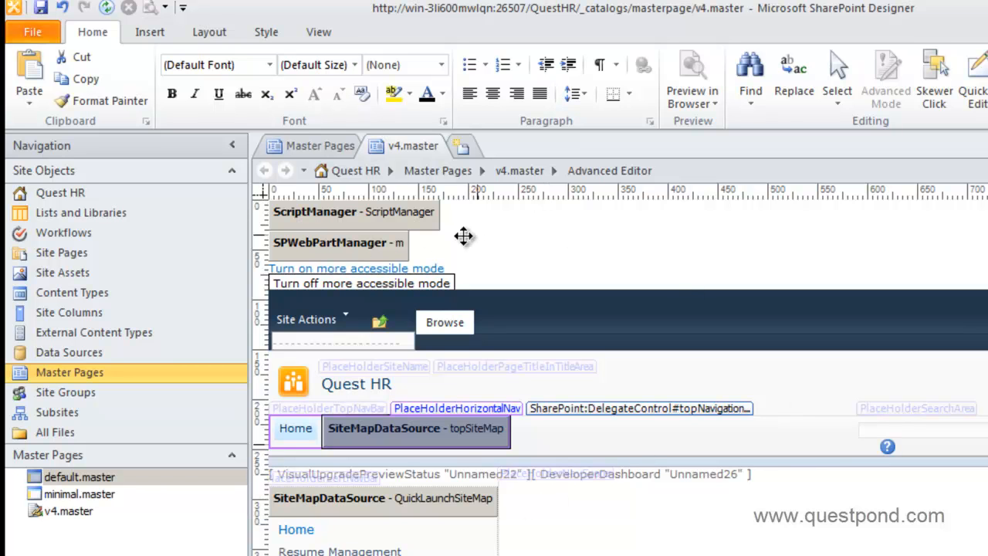
Turn off the CSS Display:none, CSS Visibility:hidden and ASP.NET Non-visual Controls visual aids
click(311, 32)
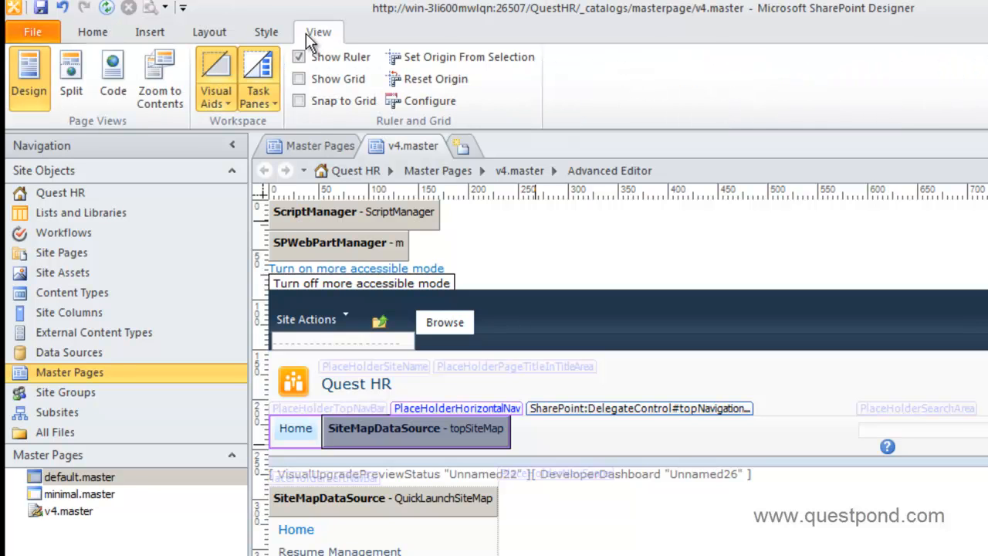
click(227, 106)
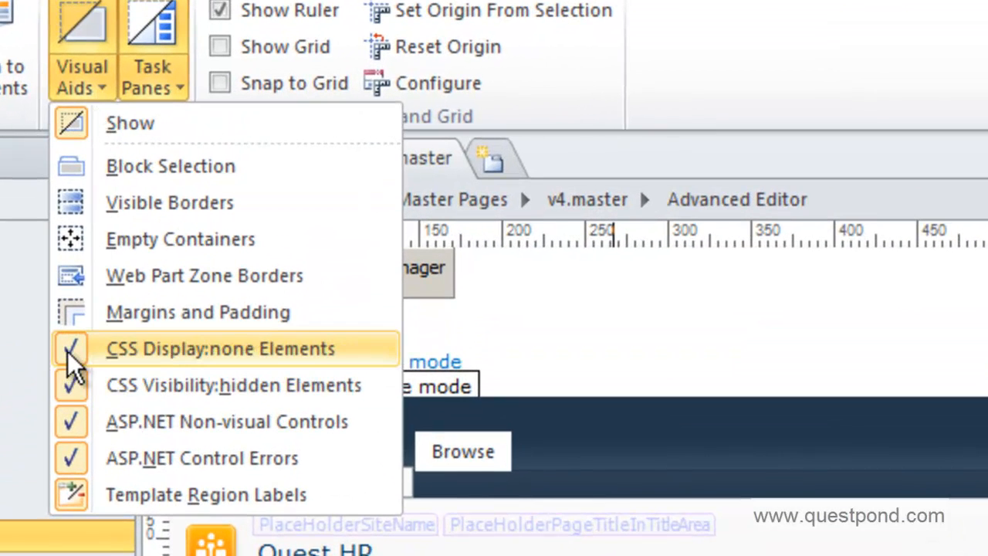
click(100, 332)
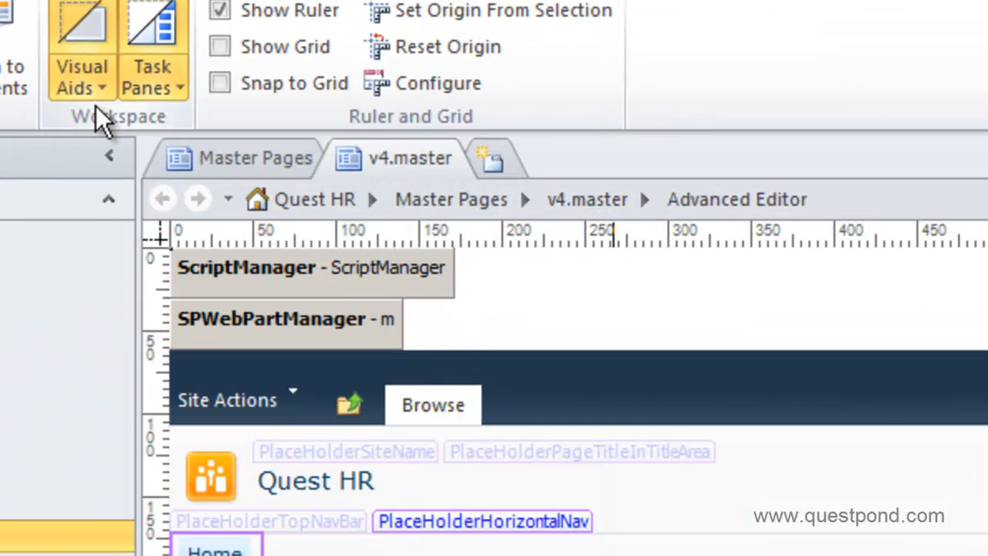
click(98, 89)
click(77, 390)
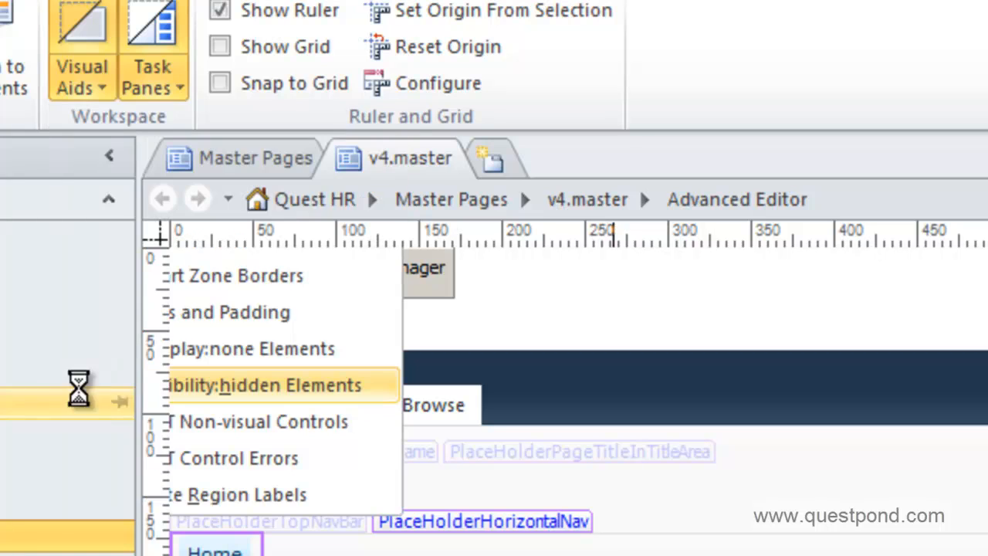
click(108, 93)
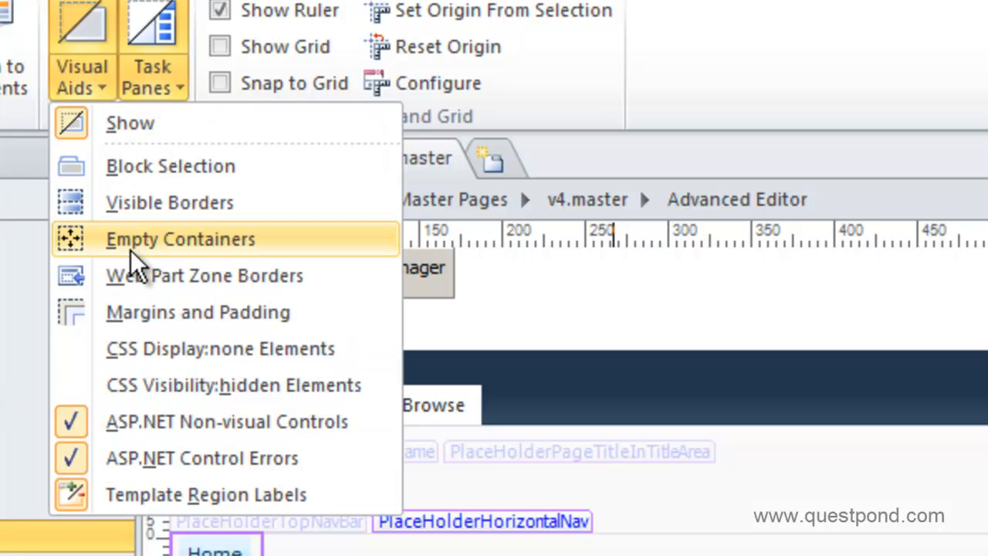
click(82, 422)
click(99, 92)
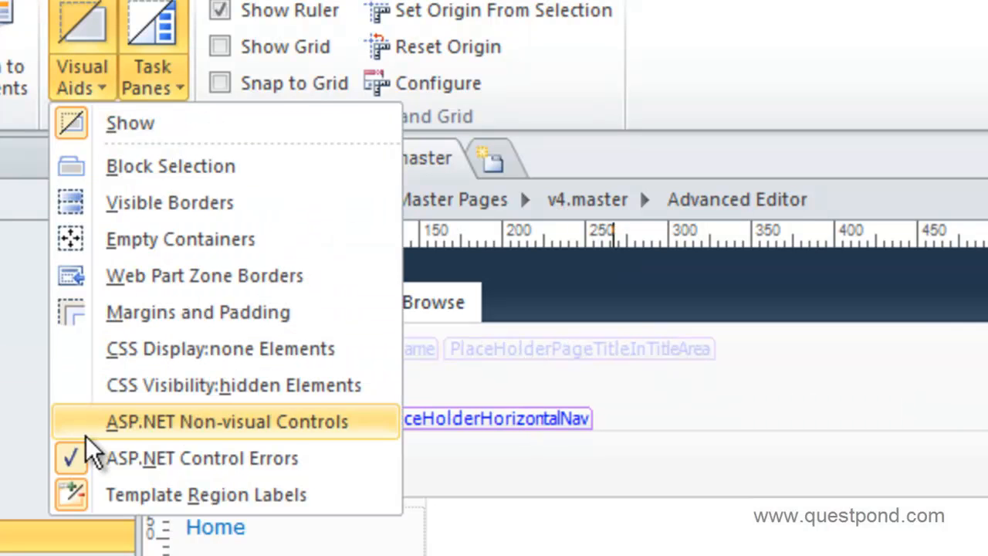
click(74, 466)
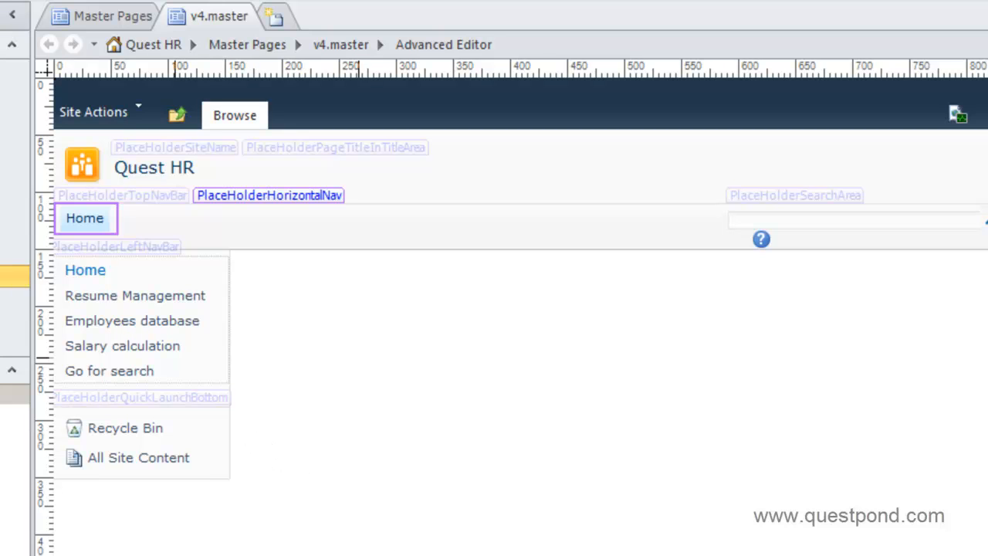
Select the PlaceHolderQuickLaunchBottom region containing the Recycle Bin and All Site Content links
click(168, 552)
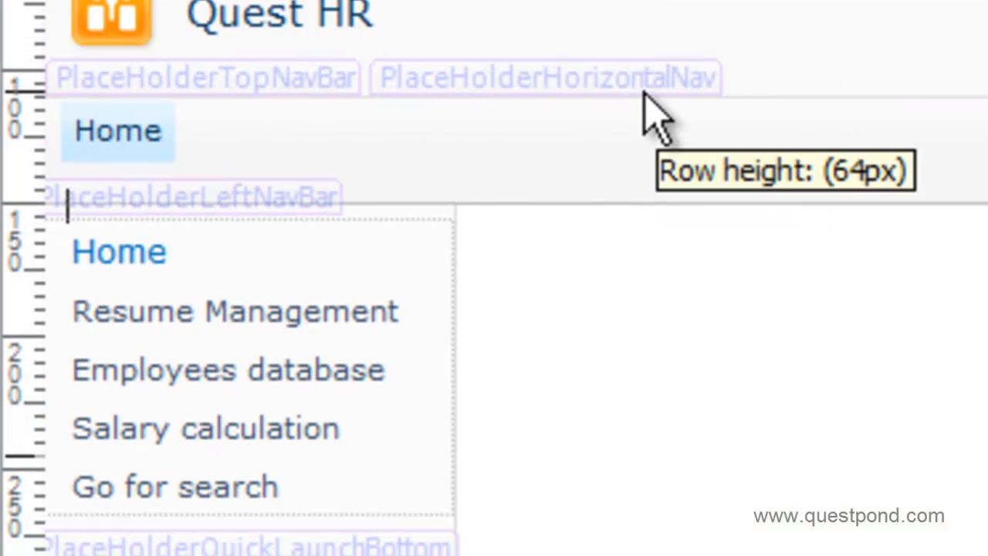
click(291, 238)
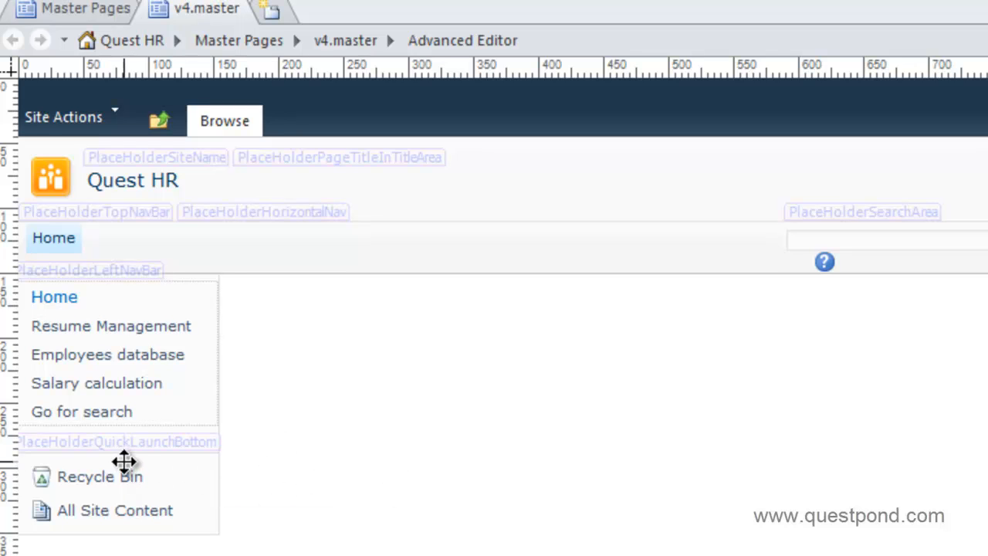
click(124, 444)
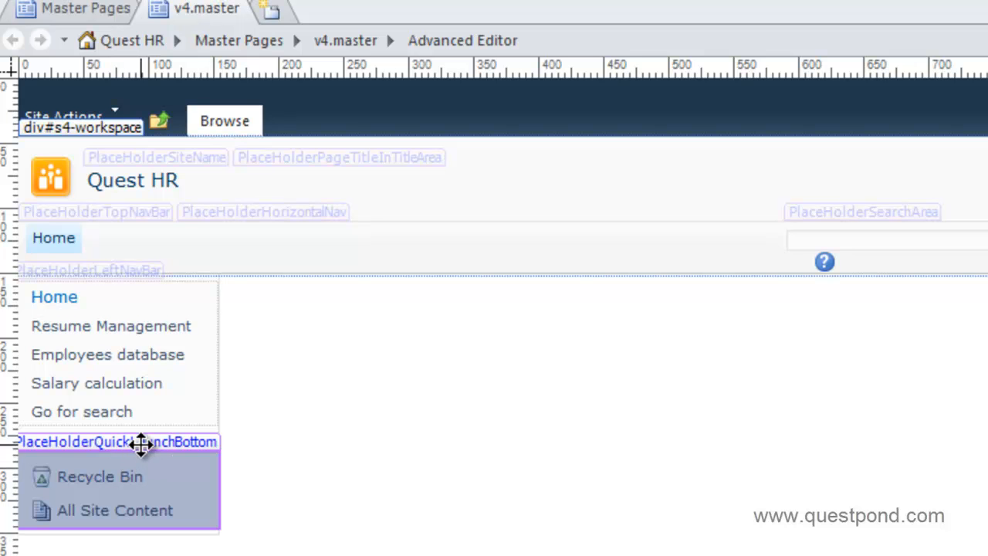
Select the PlaceHolderQuickLaunchBottom region below the left navigation menu
click(144, 442)
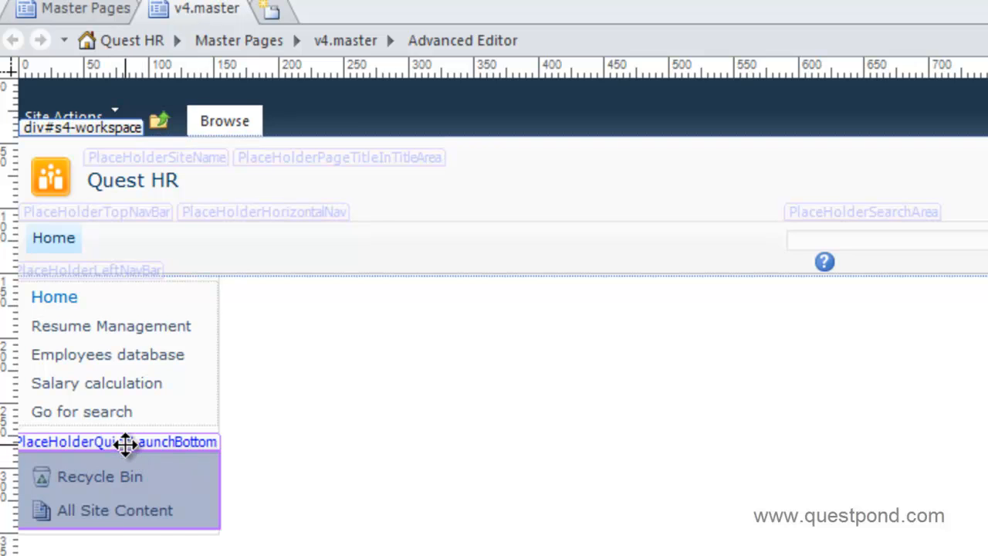
right_click(127, 445)
click(88, 447)
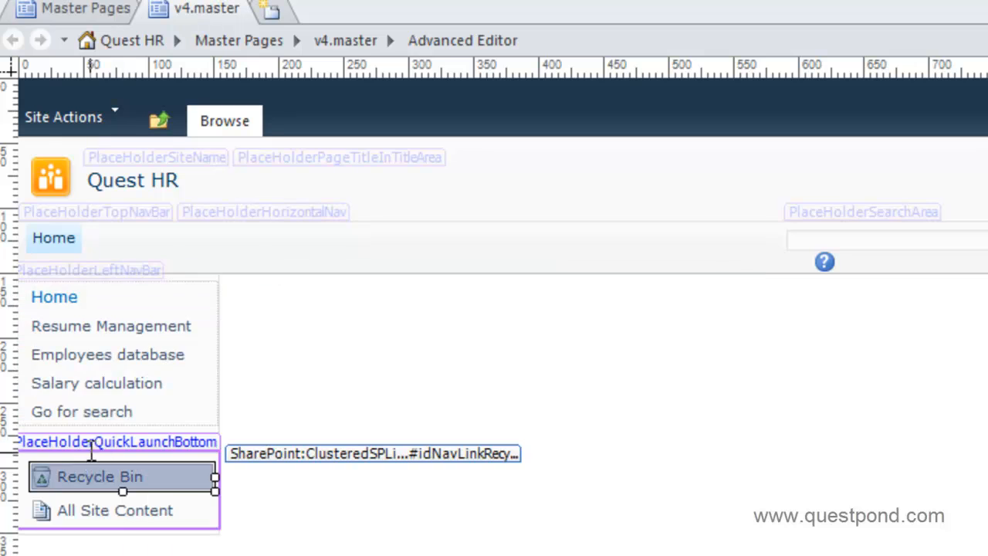
right_click(87, 446)
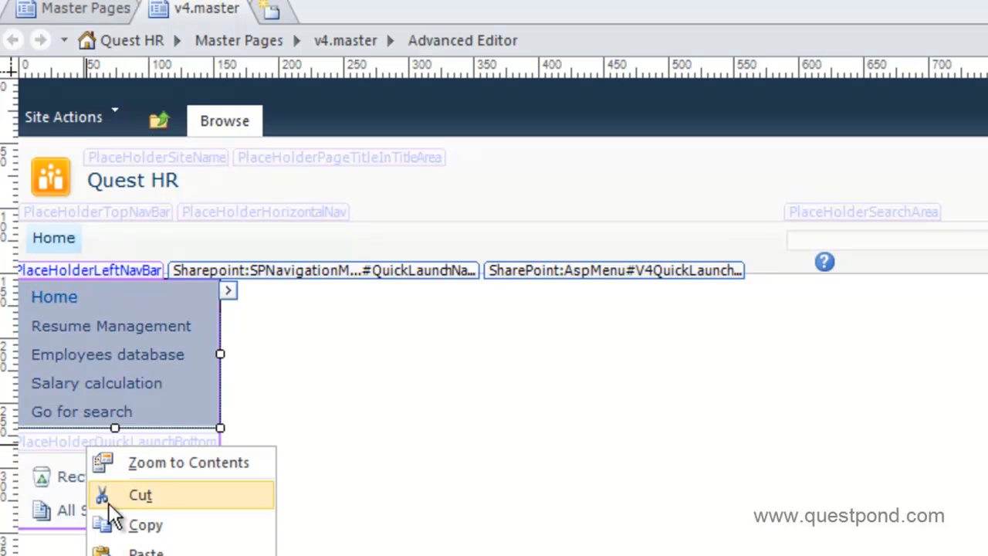
click(62, 454)
Review PlaceHolderQuickLaunchBottom's tag properties, leaving Visible set to True
right_click(784, 469)
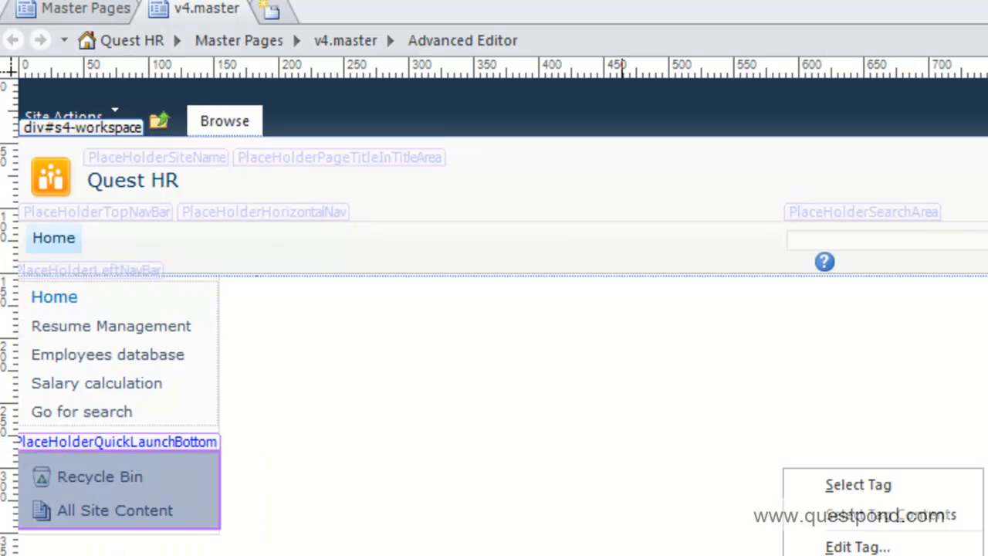
click(857, 554)
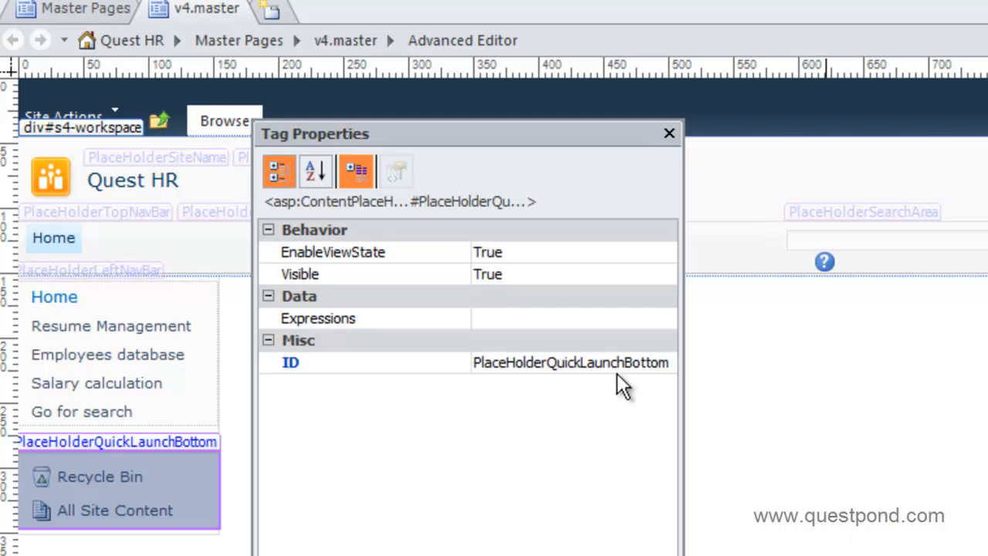
click(526, 275)
click(662, 275)
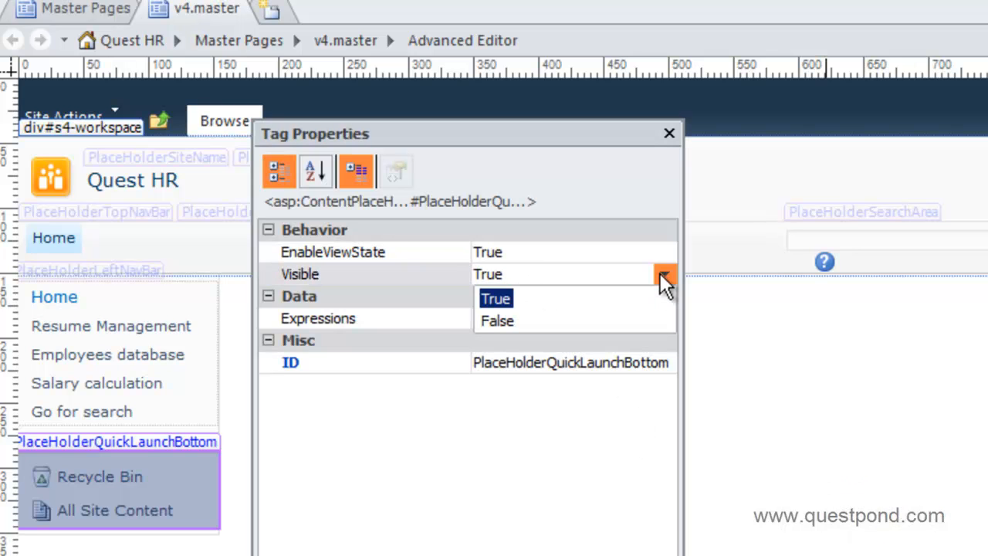
click(671, 137)
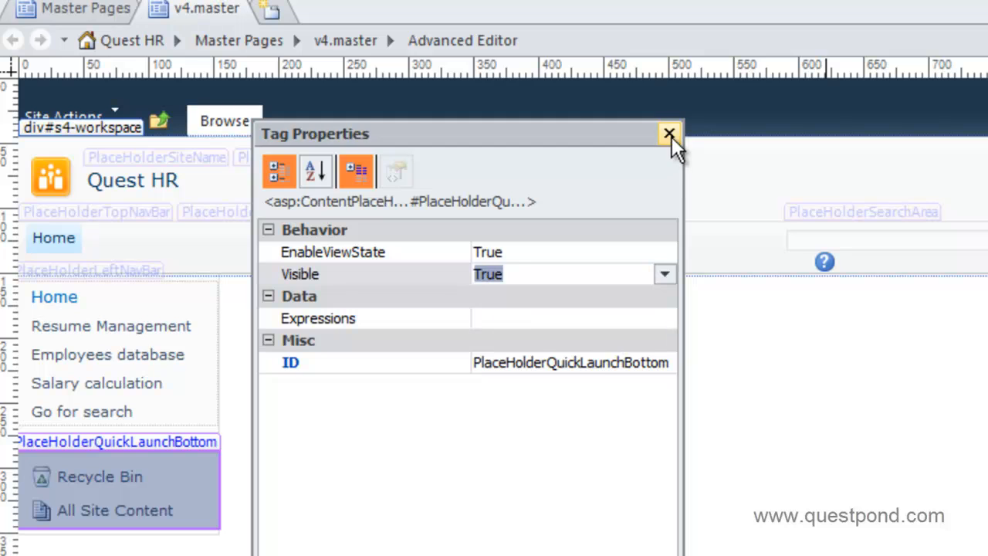
click(670, 134)
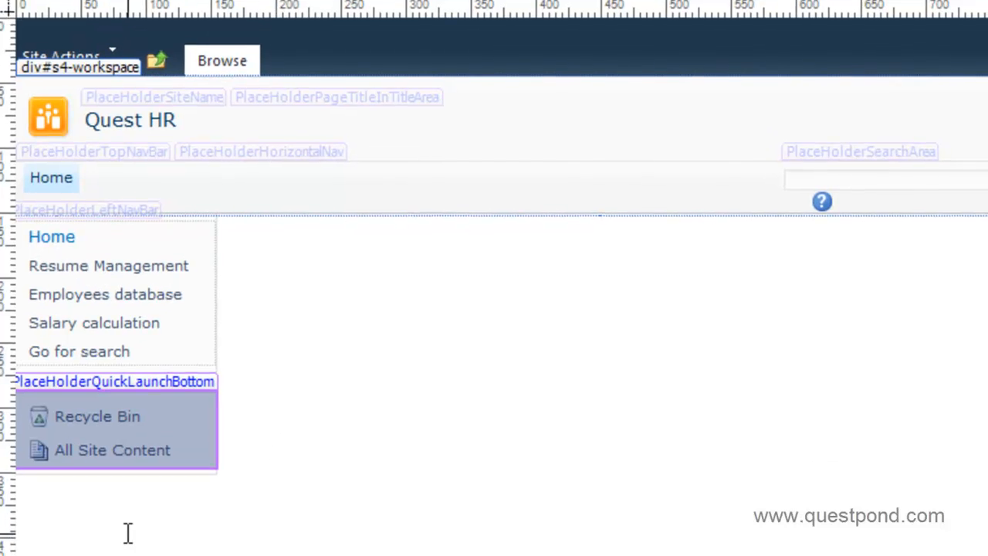
Remove the Recycle Bin ClusteredSPLink tag from PlaceHolderQuickLaunchBottom
click(128, 532)
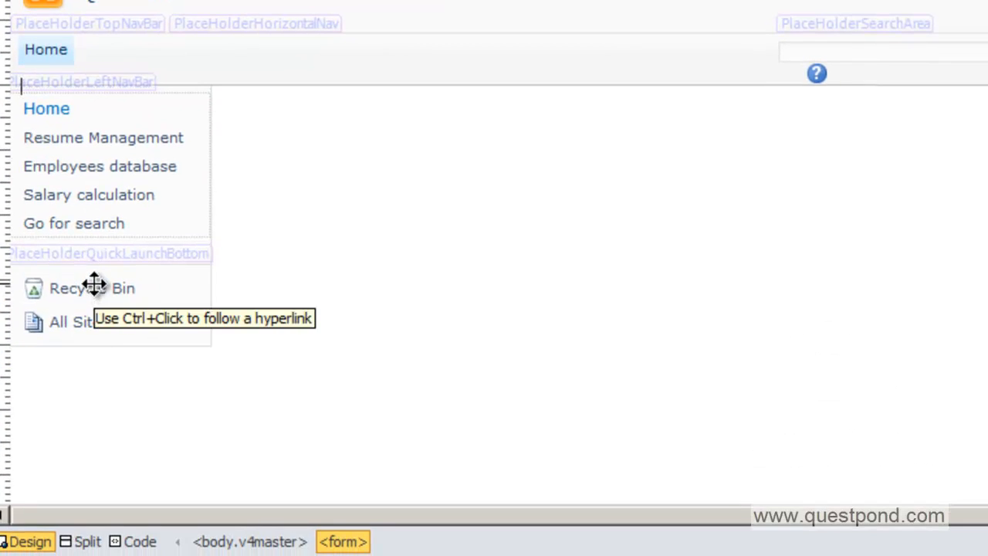
click(93, 289)
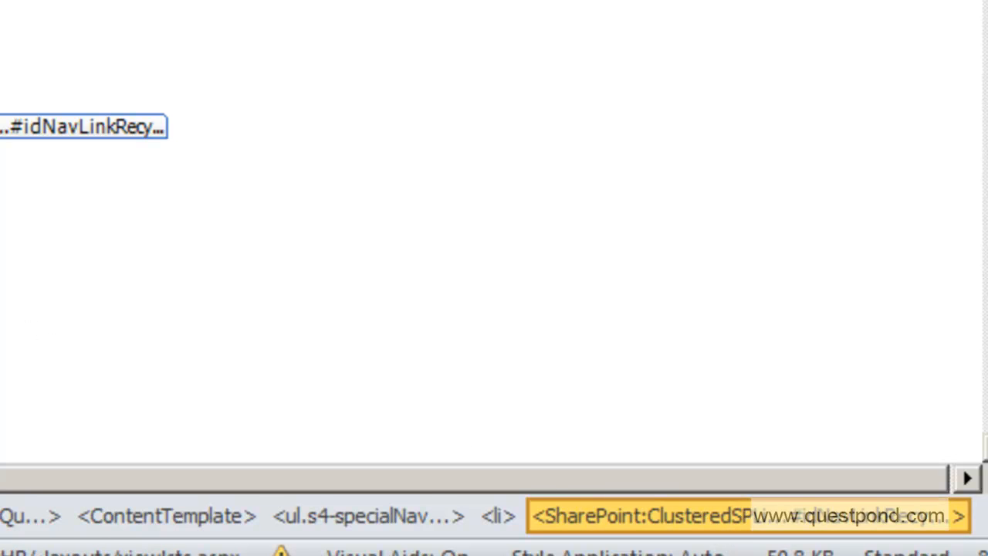
right_click(703, 528)
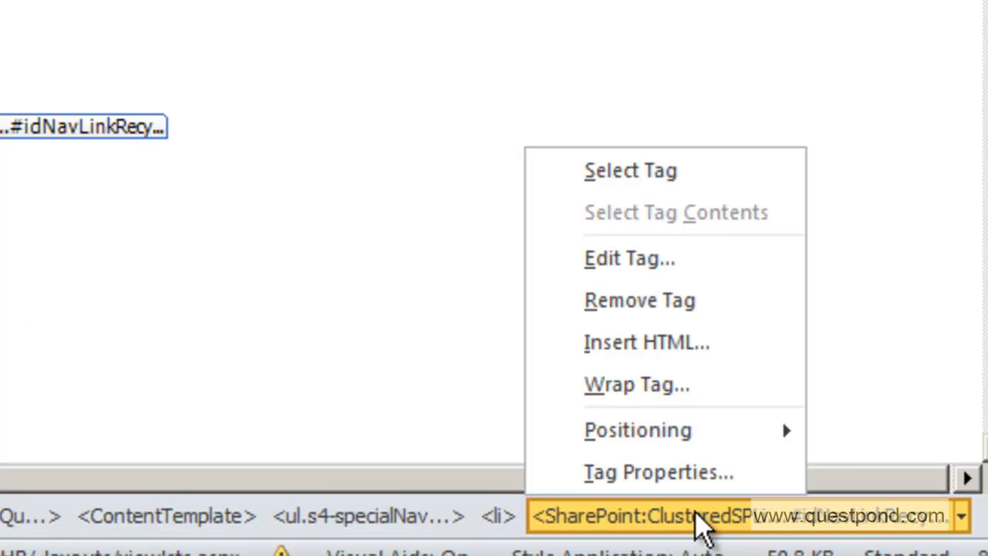
click(690, 305)
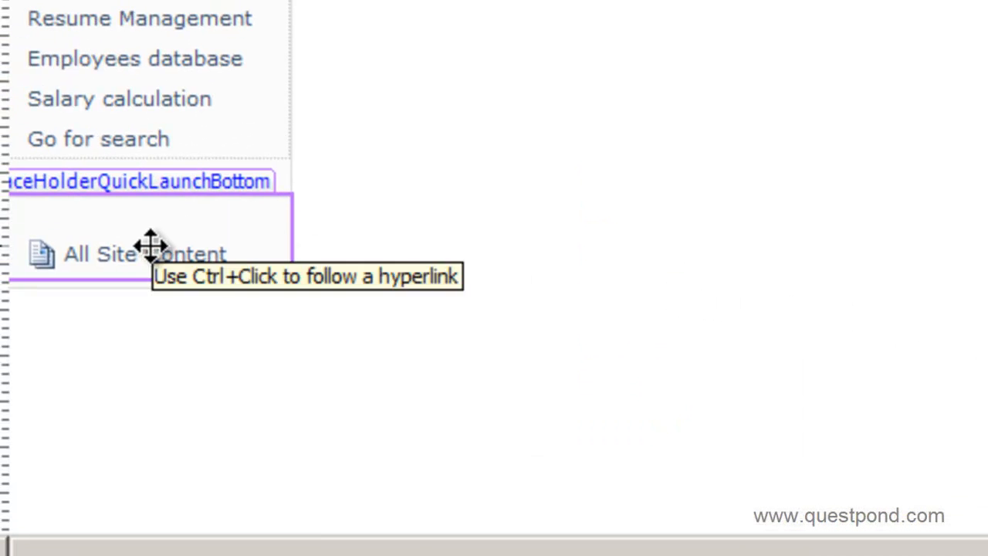
click(149, 253)
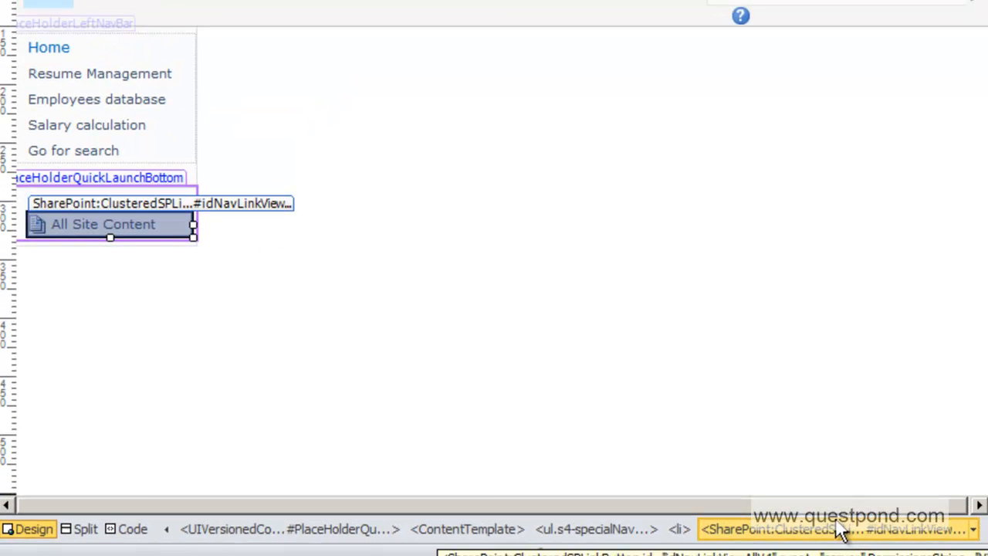
Remove the All Site Content link tag from the bottom quick launch
click(795, 538)
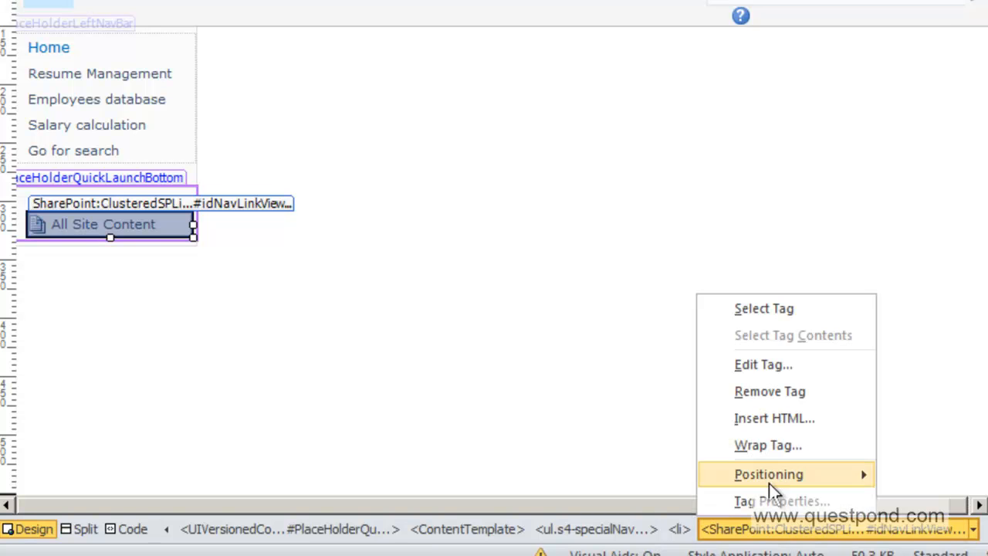
click(764, 391)
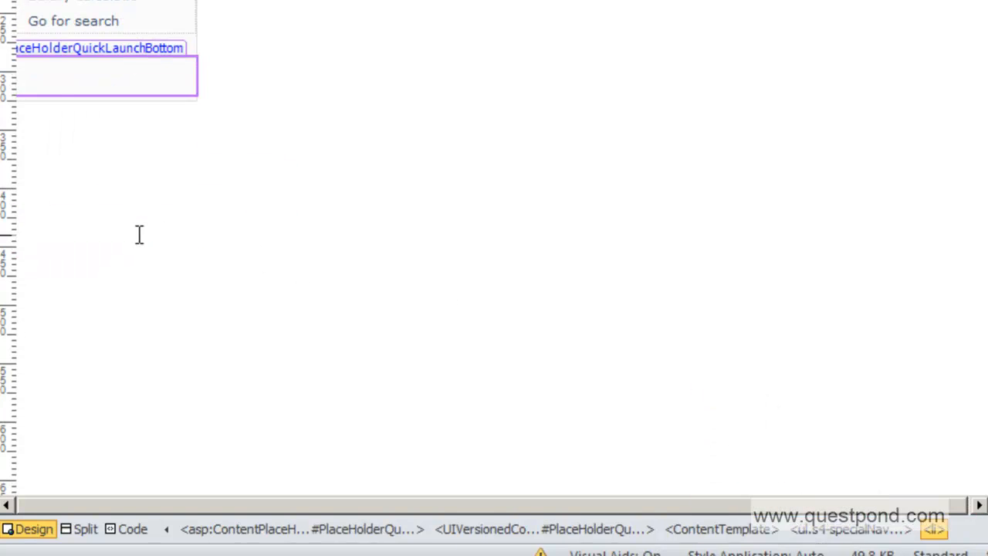
scroll(135, 232, up, 3)
Delete the leftover empty line inside PlaceHolderQuickLaunchBottom
click(111, 248)
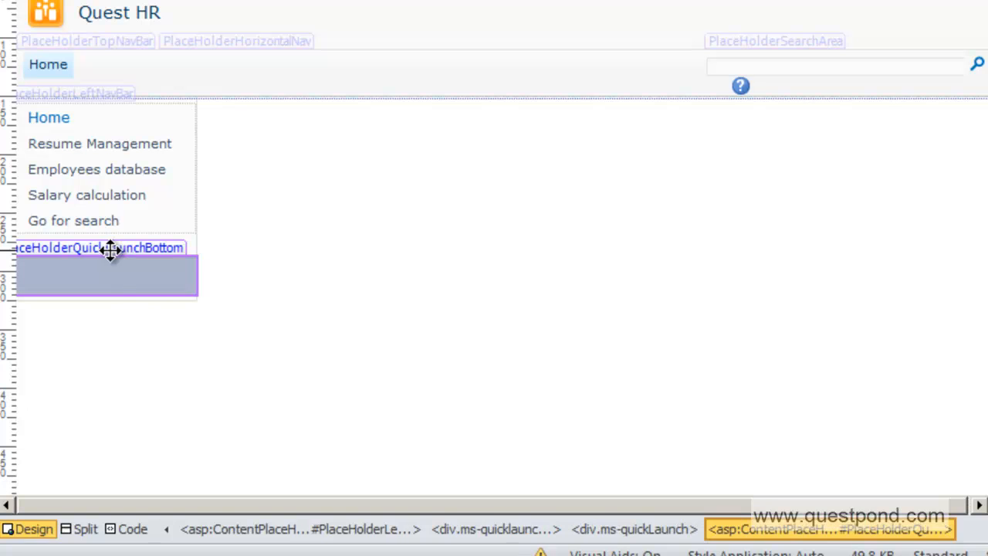
right_click(110, 251)
click(66, 260)
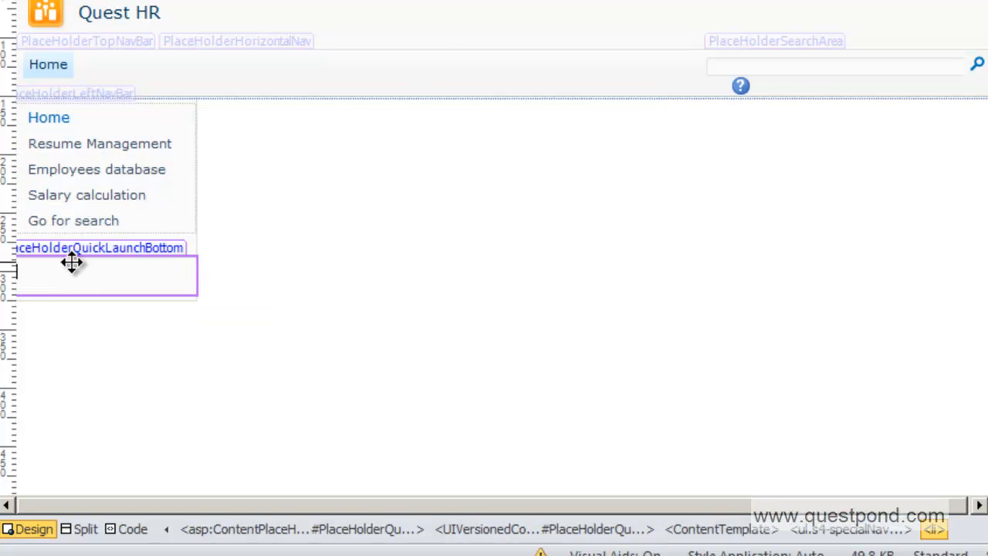
click(74, 247)
right_click(80, 253)
click(67, 265)
key(Delete)
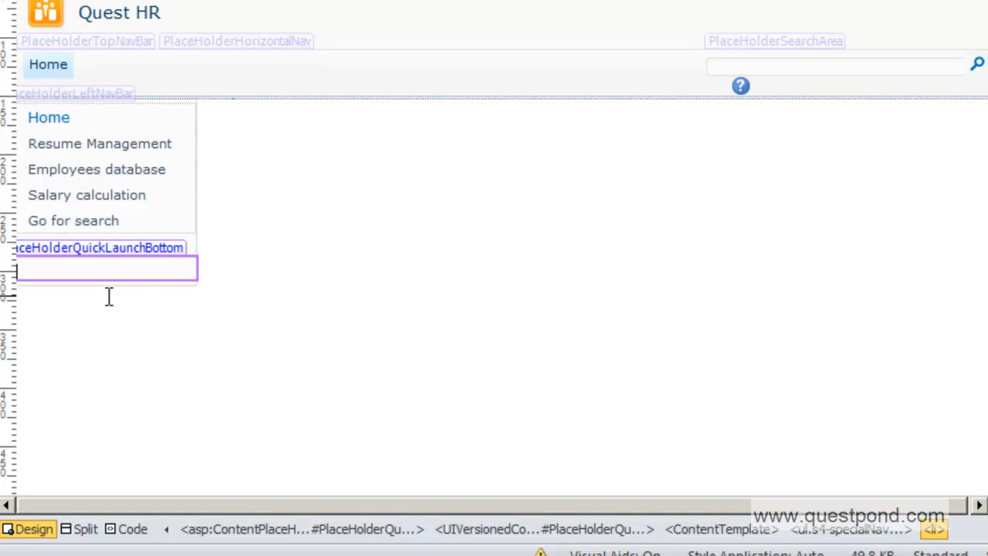
Select the bottom quick launch placeholder next to the left navigation menu and bring up its options
right_click(139, 255)
click(137, 248)
right_click(134, 252)
click(116, 255)
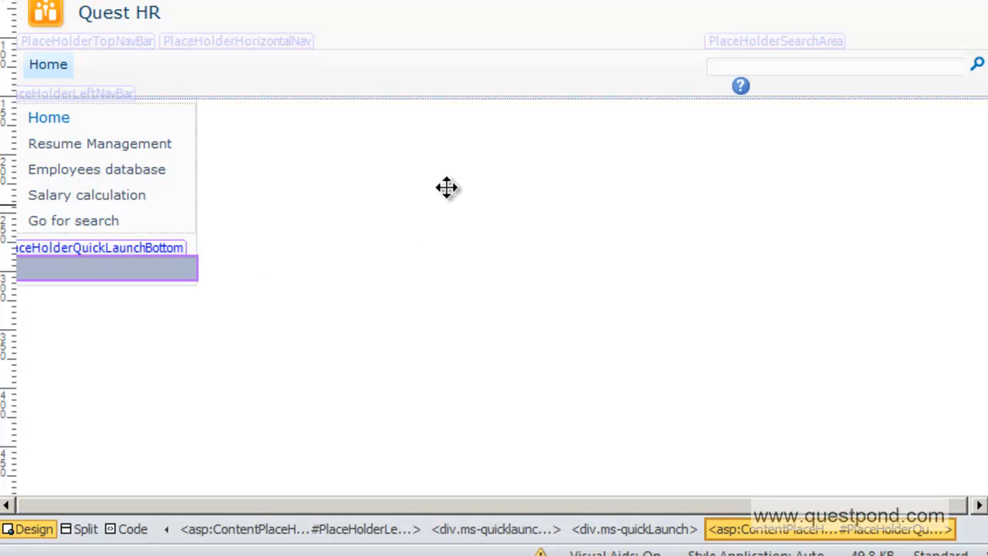
right_click(78, 248)
Set PlaceHolderQuickLaunchBottom's Visible property to False and save v4.master
click(137, 437)
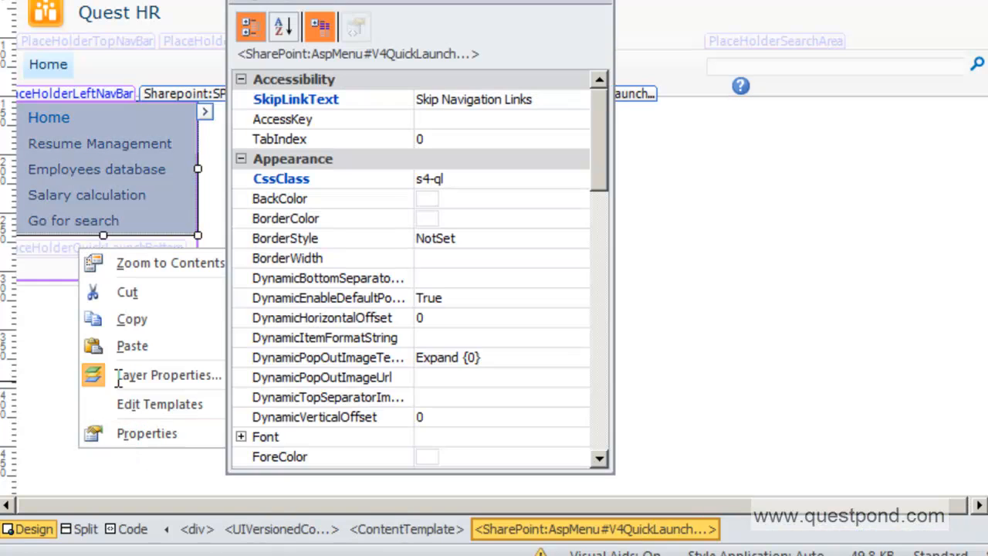
click(88, 251)
click(486, 119)
click(595, 120)
click(450, 160)
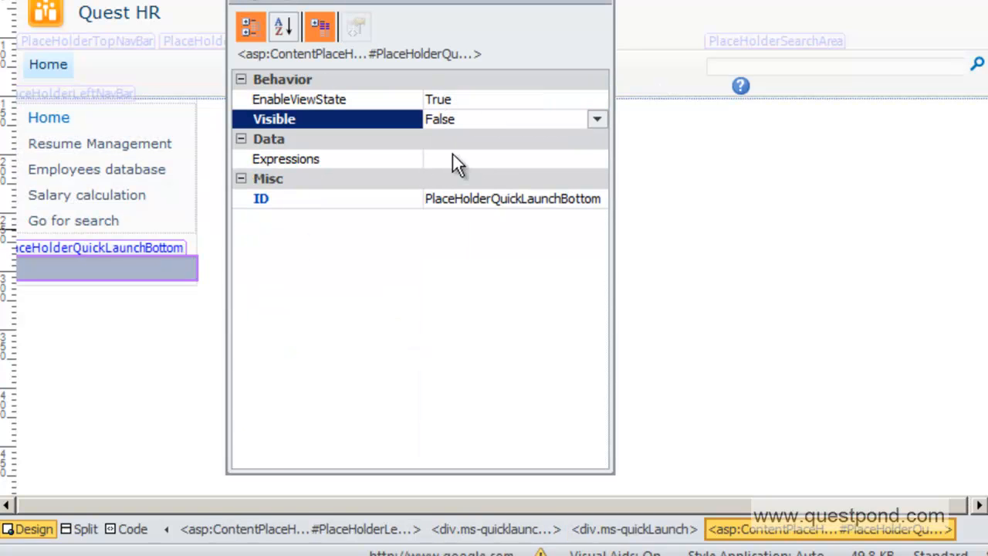
click(604, 8)
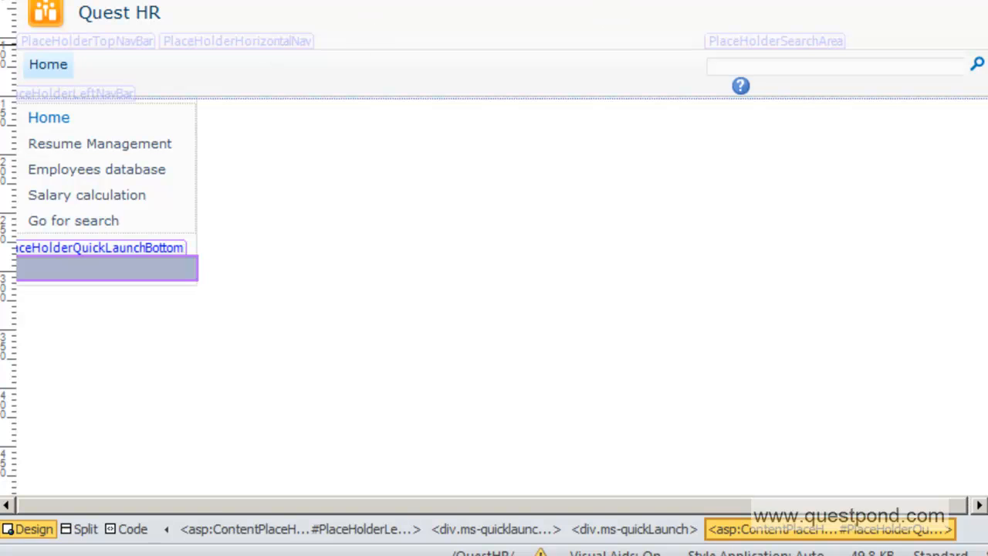
key(ctrl+s)
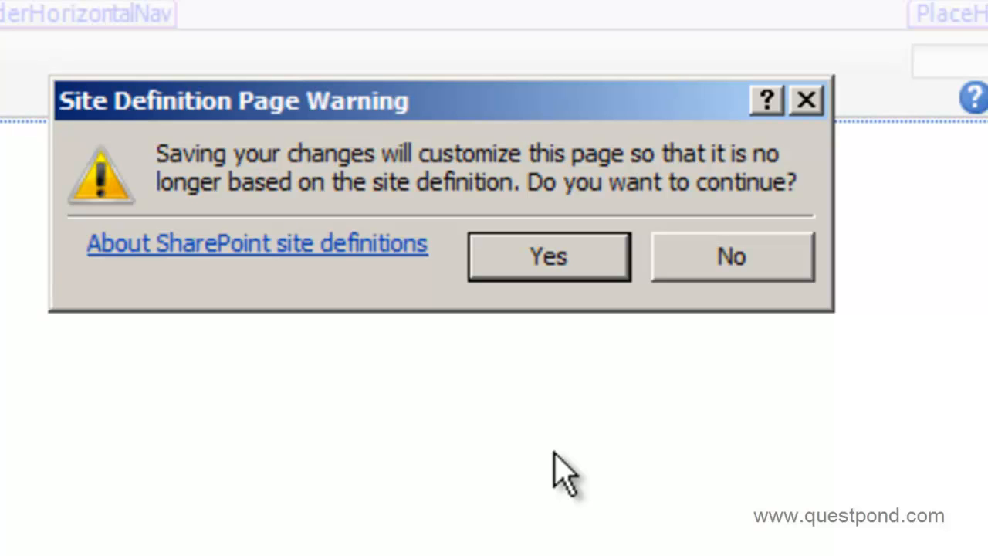
Accept customizing v4.master away from the site definition and check it out
click(555, 261)
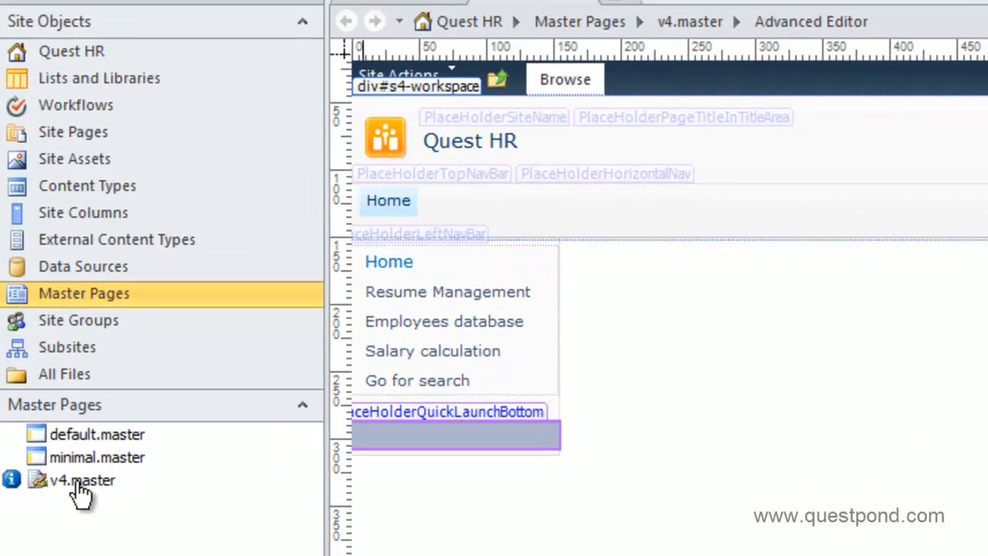
right_click(68, 505)
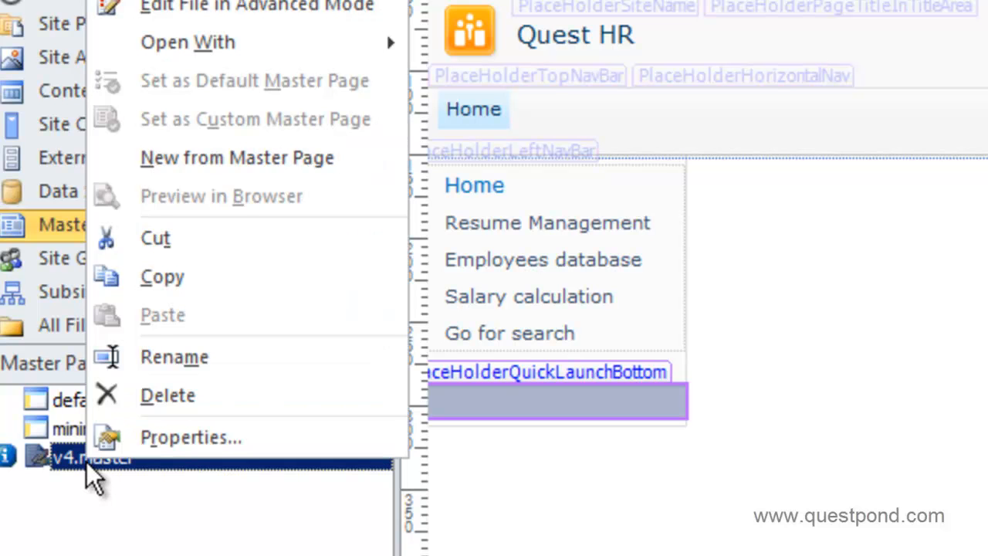
click(60, 545)
click(77, 462)
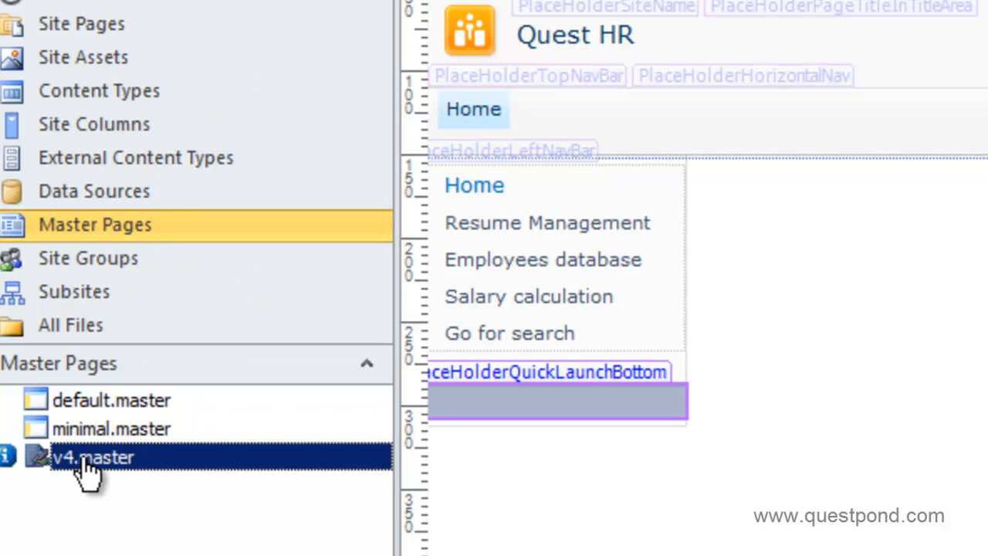
right_click(78, 461)
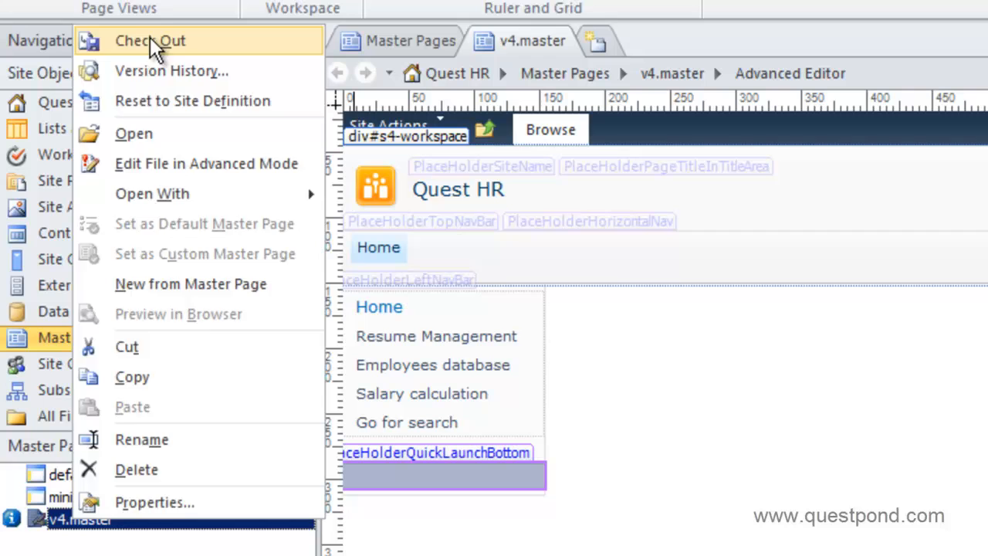
click(149, 40)
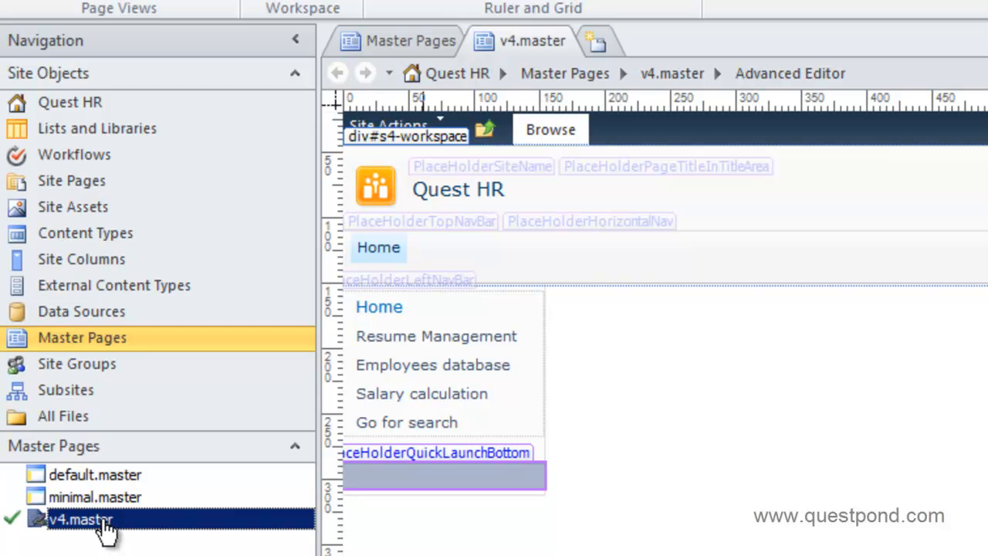
Check in v4.master with the comment 'removed the quick bottion', keeping it checked out
right_click(105, 522)
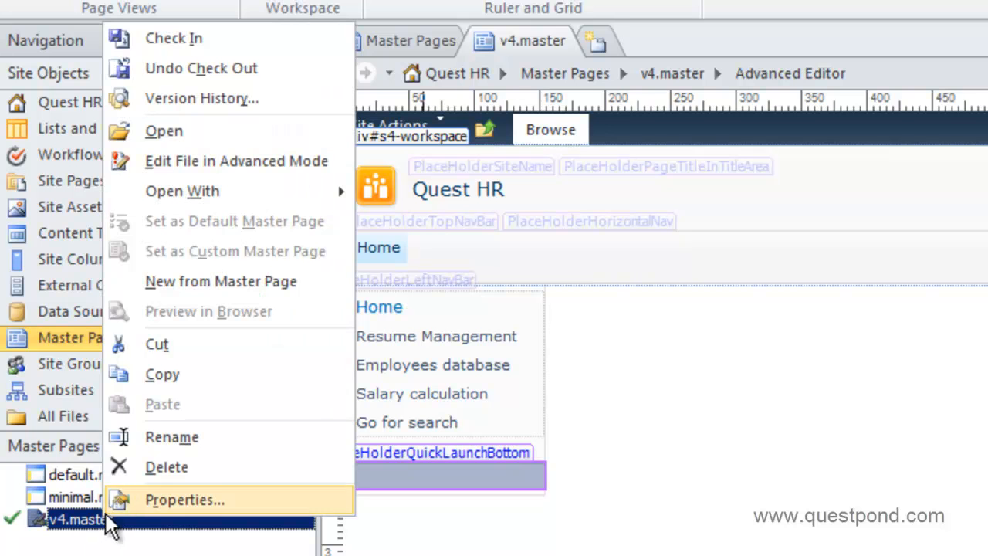
click(158, 42)
text(removed the quick)
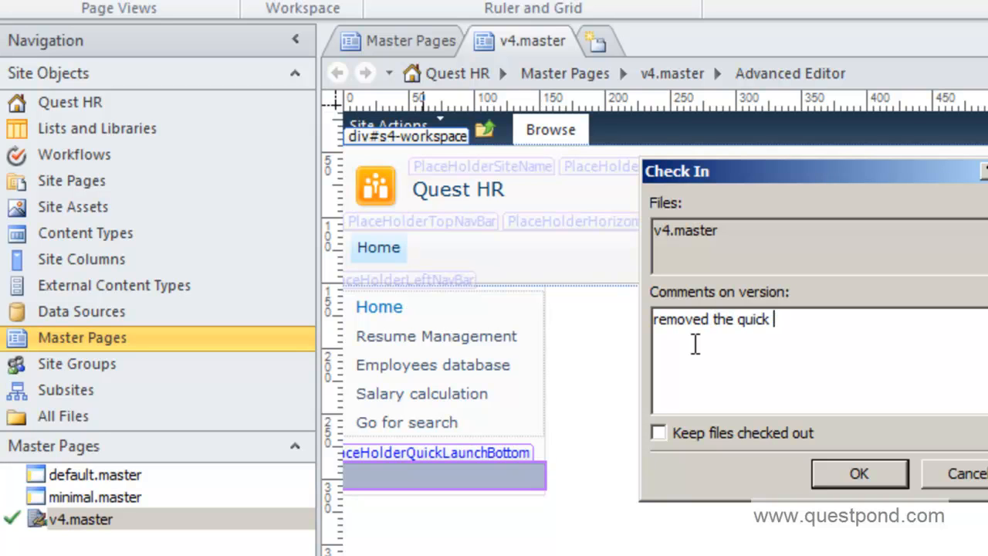
text( bottion)
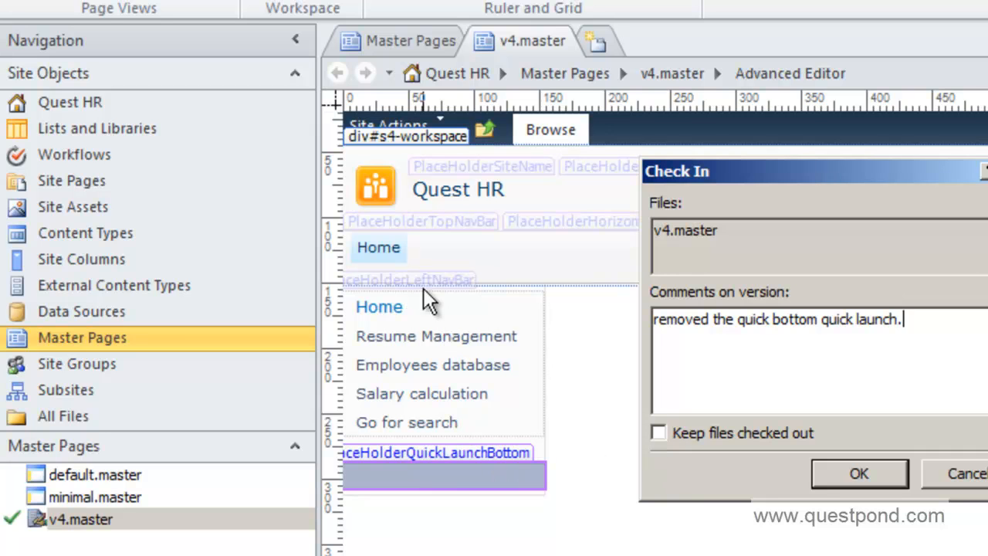
click(659, 433)
click(848, 475)
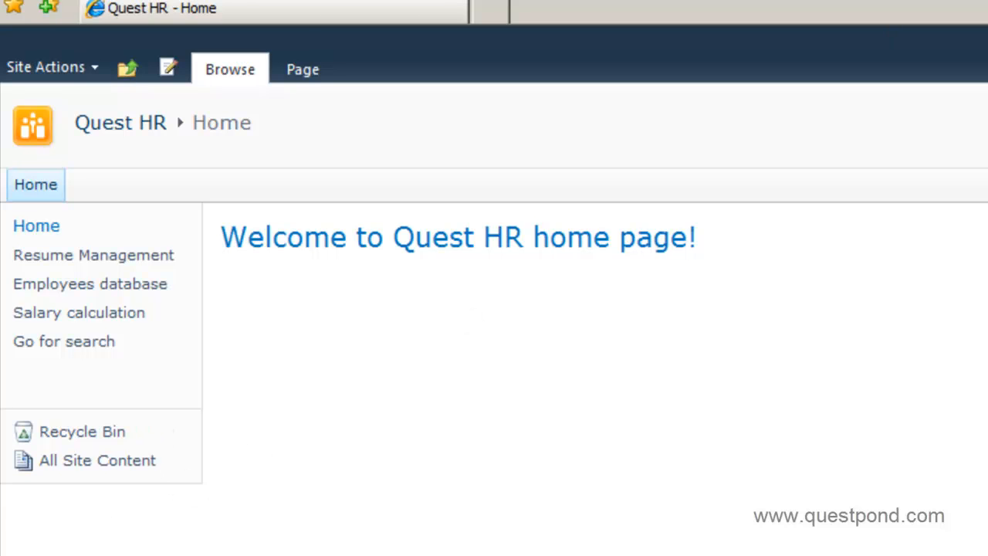
Refresh the Quest HR home page in Internet Explorer with F5
key(F5)
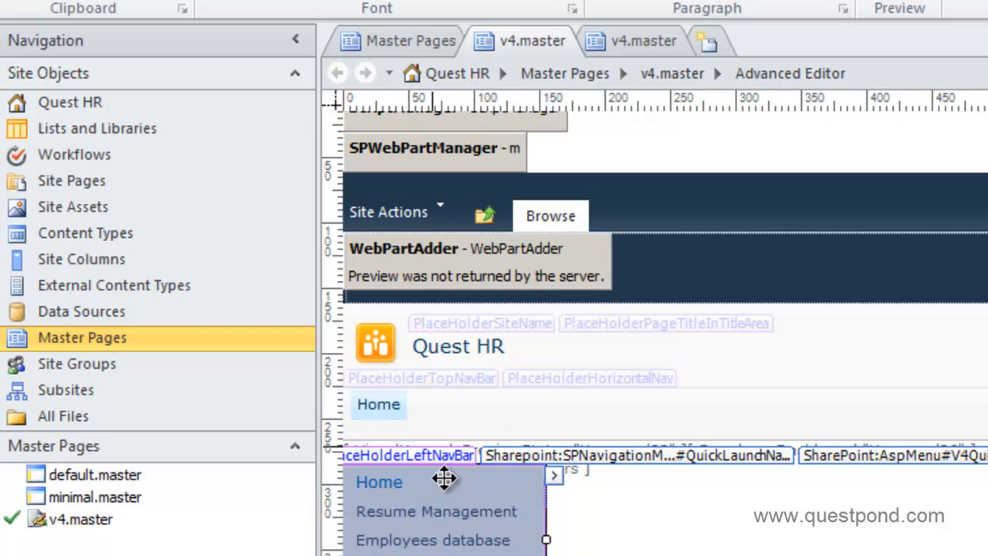
Inspect the quick launch menu's tag properties, noting DataSourceID QuickLaunchSiteMap
click(386, 402)
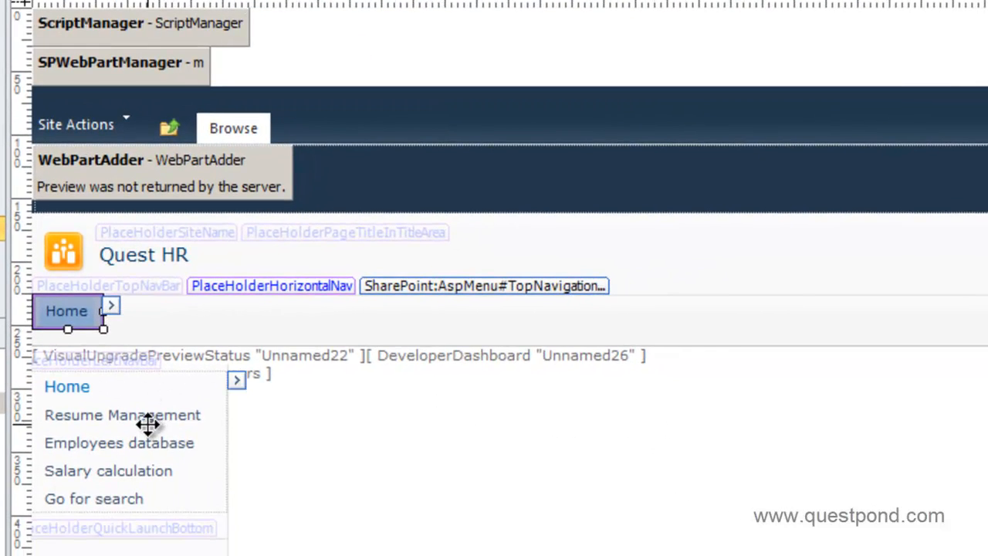
click(454, 531)
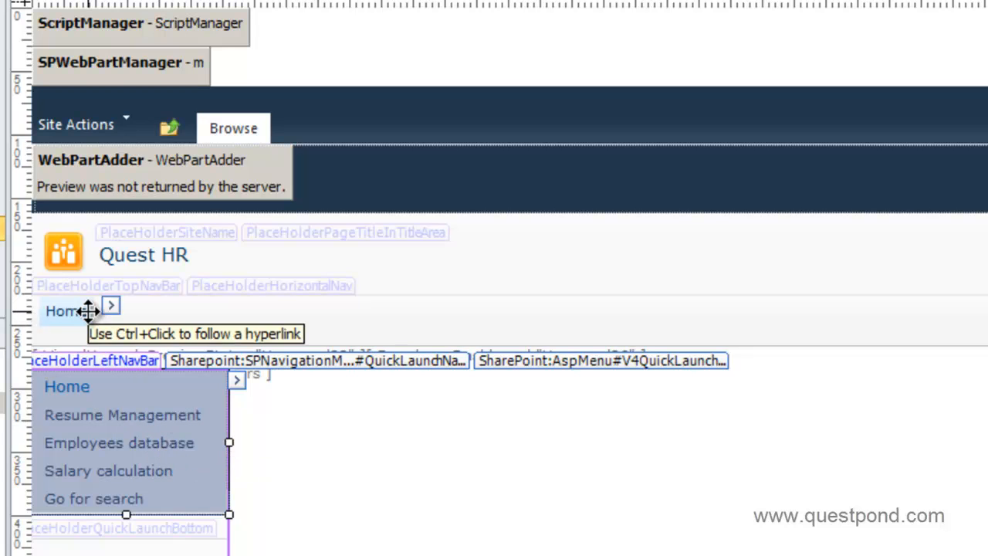
right_click(162, 441)
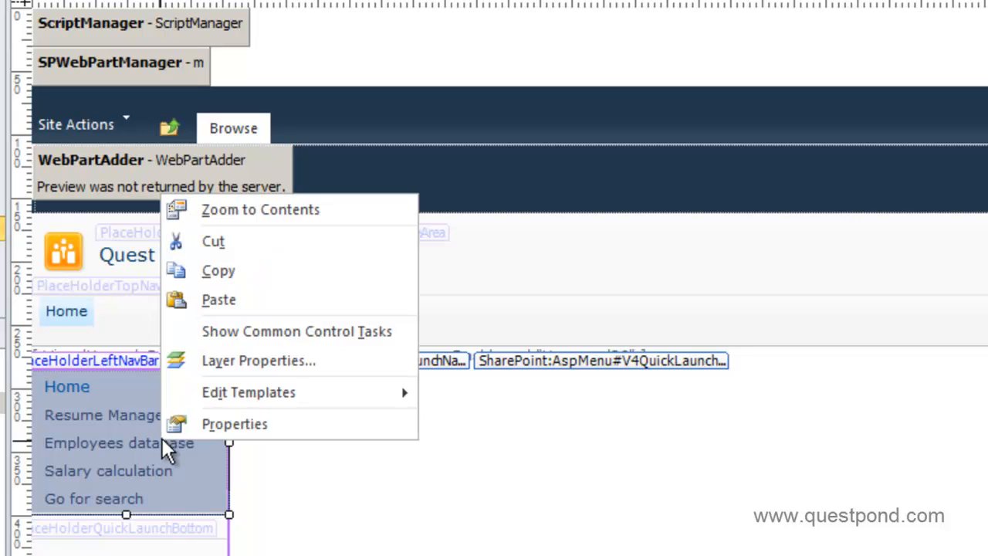
click(195, 434)
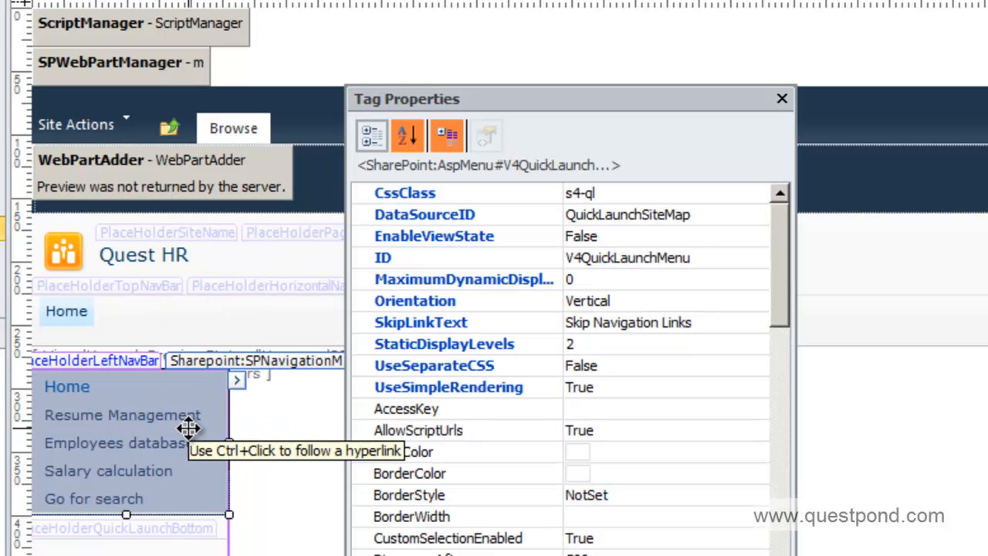
click(640, 219)
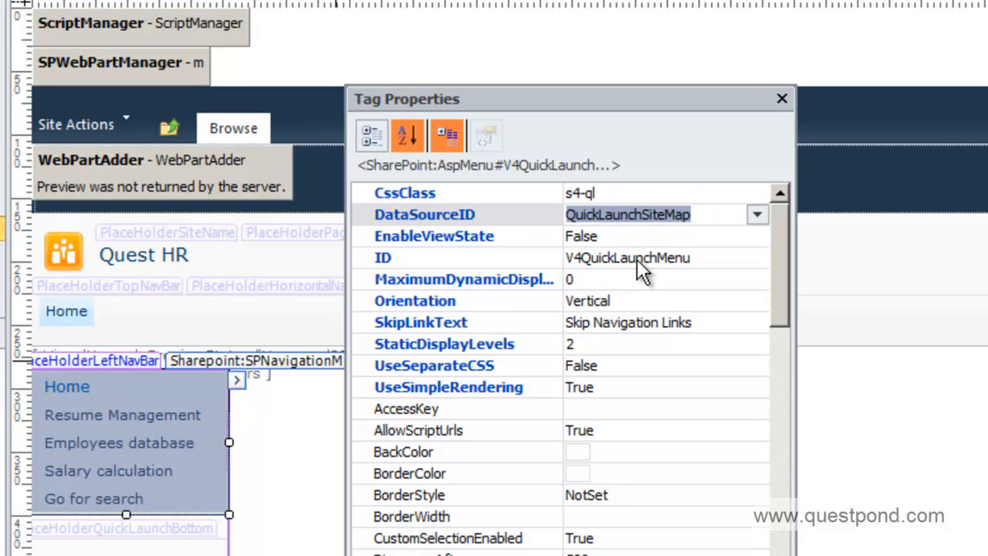
click(782, 100)
Select the quick launch navigation control and open the Visual Aids dropdown
click(62, 312)
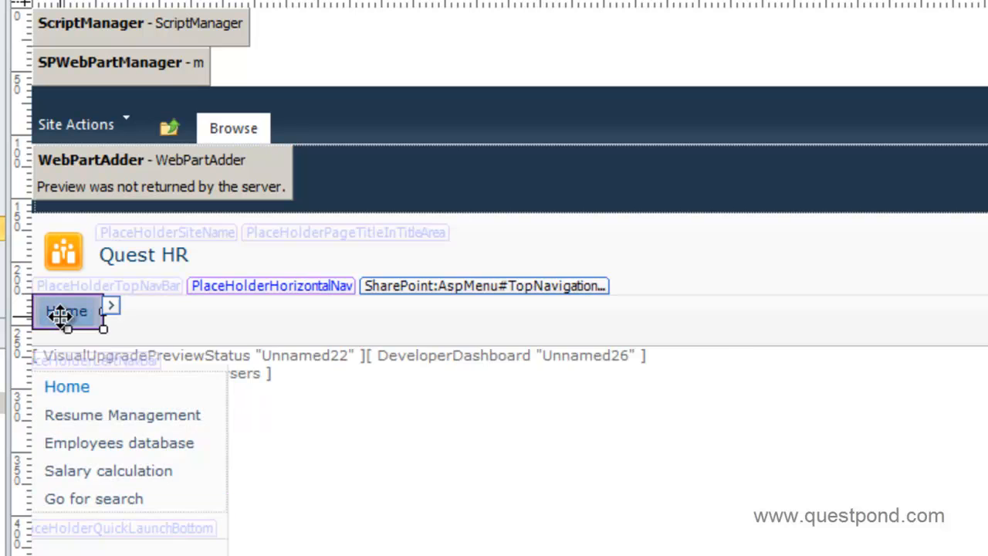
click(167, 422)
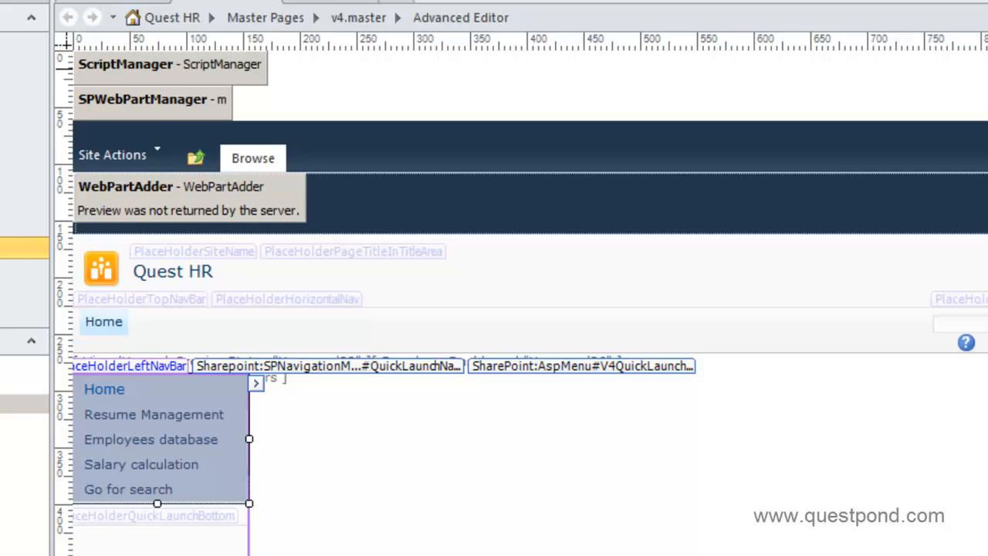
click(108, 40)
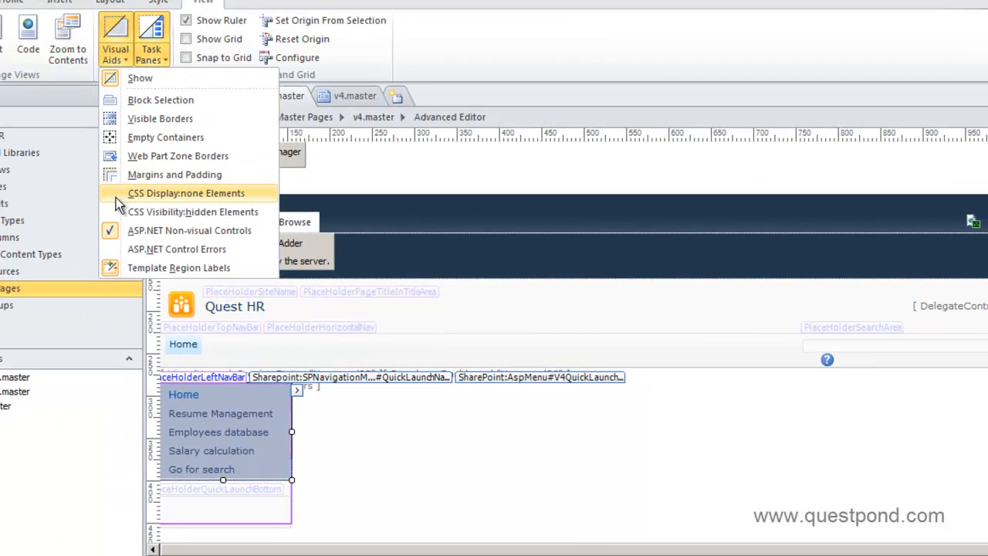
Turn on the CSS Visibility:hidden Elements and CSS Display:none Elements visual aids
click(117, 209)
click(115, 3)
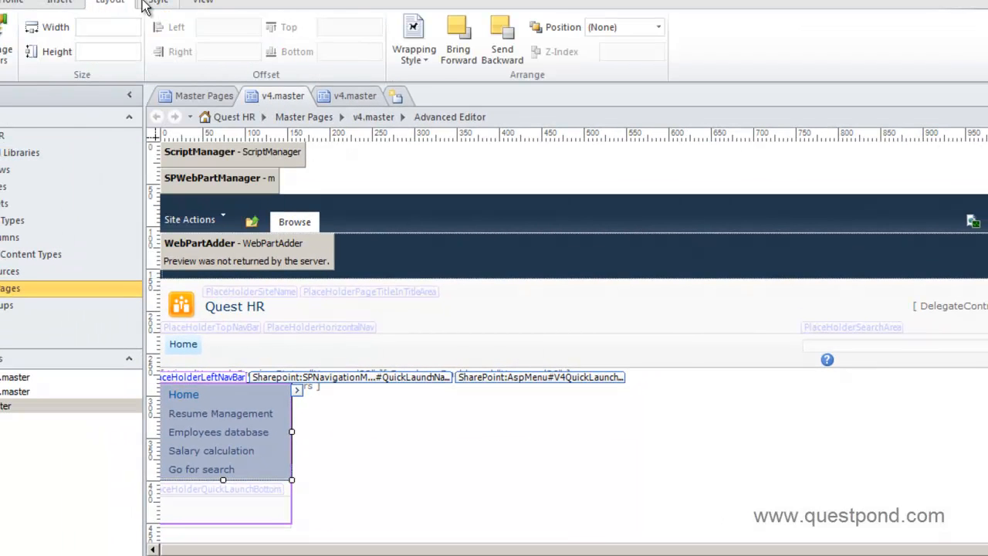
click(209, 3)
click(111, 57)
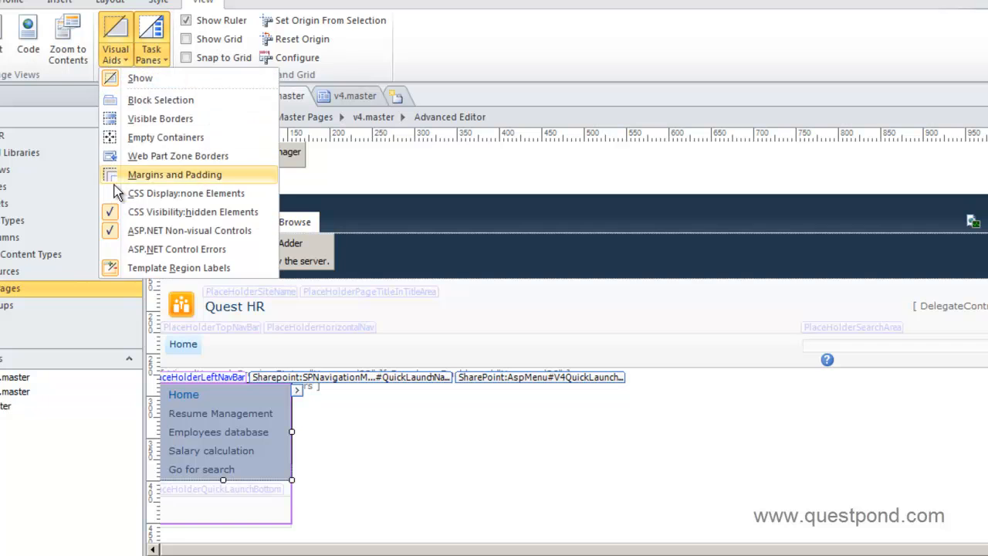
click(115, 194)
scroll(529, 348, down, 3)
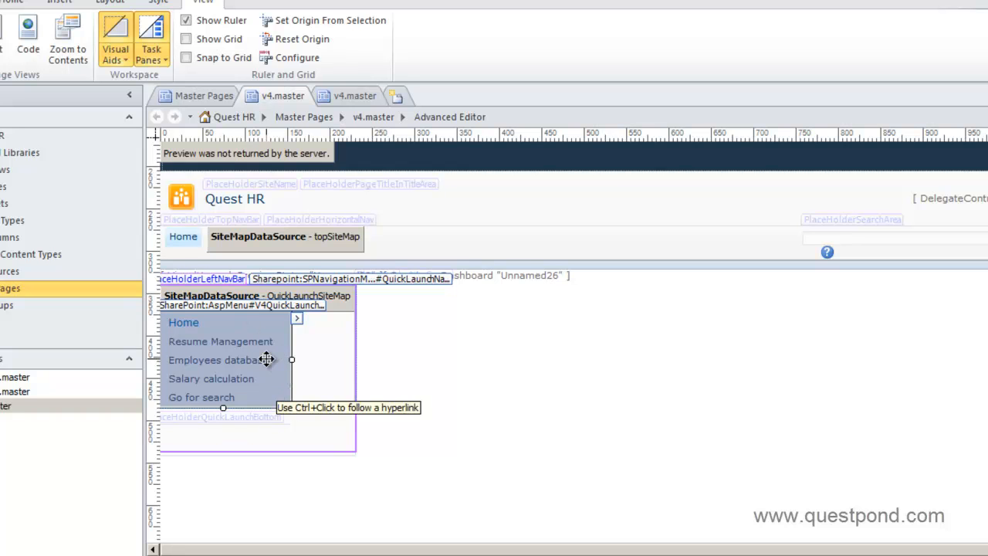
Inspect the revealed quick launch menu, top navigation menu and data source, then check active visual aids
click(329, 297)
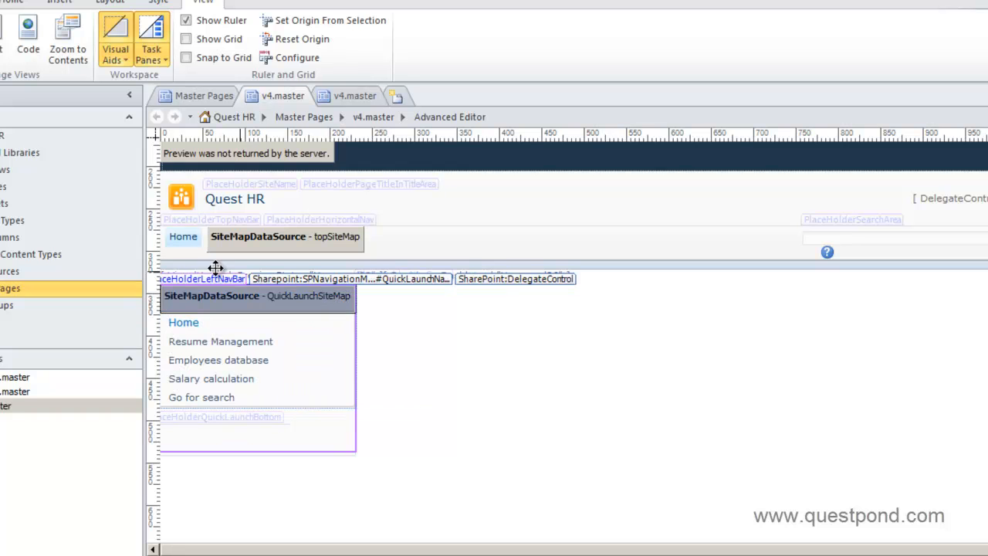
click(184, 240)
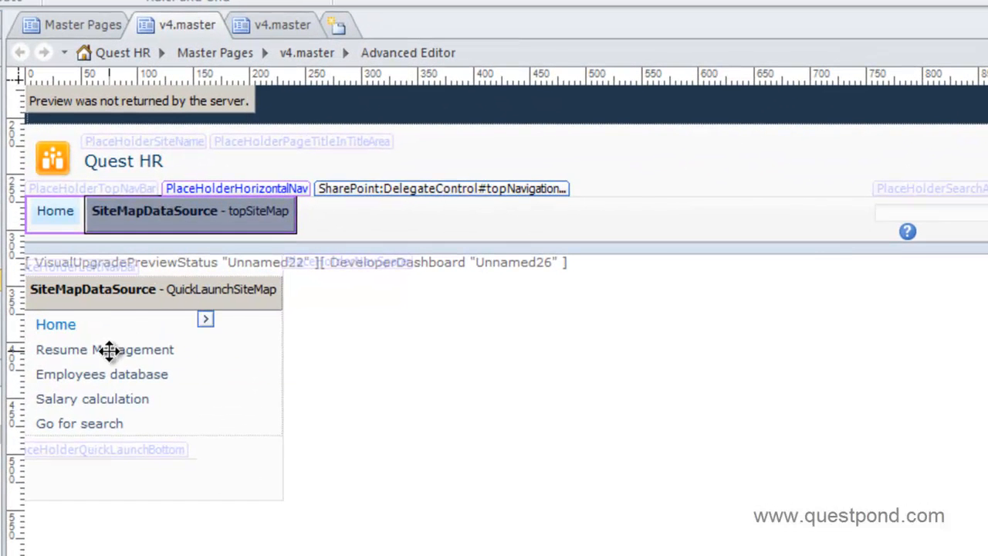
click(155, 346)
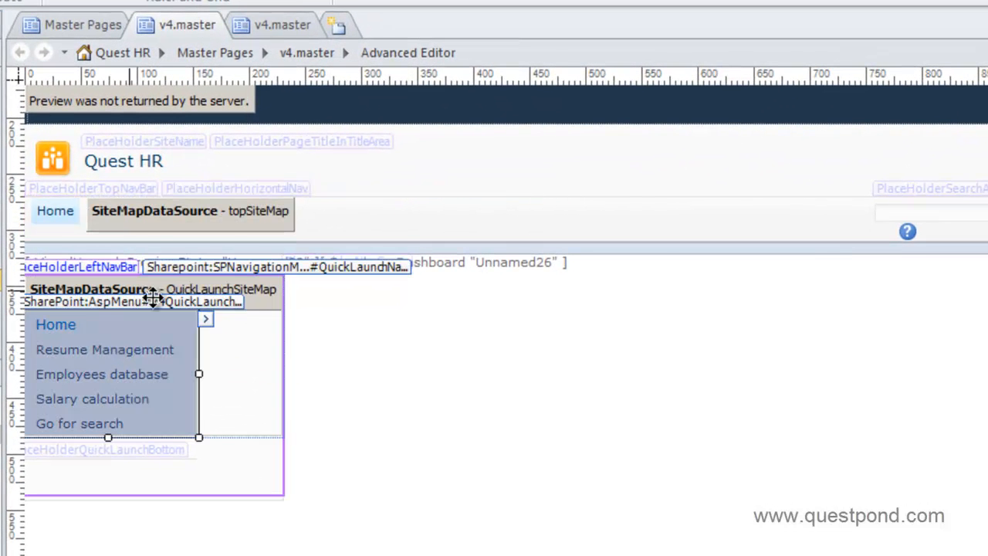
click(245, 287)
click(124, 344)
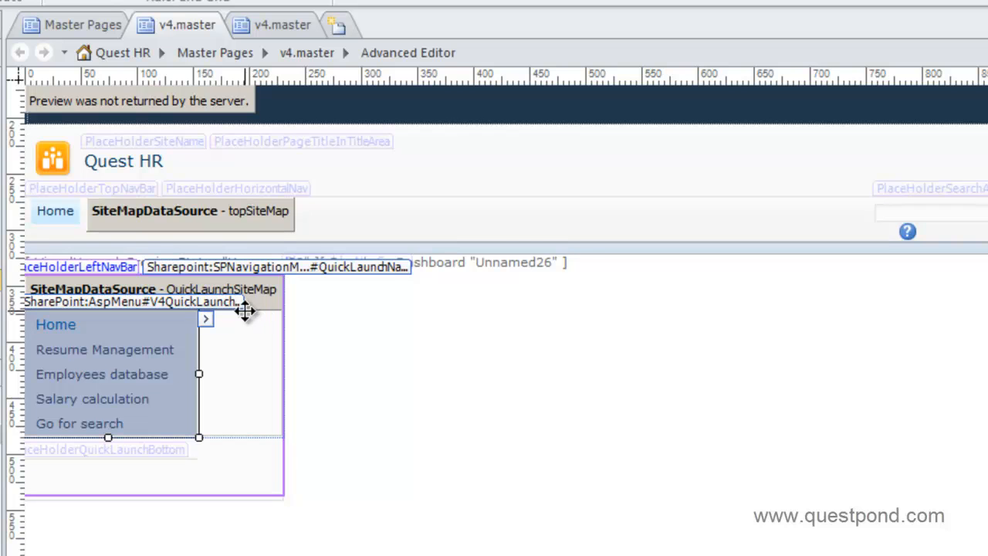
click(3, 1)
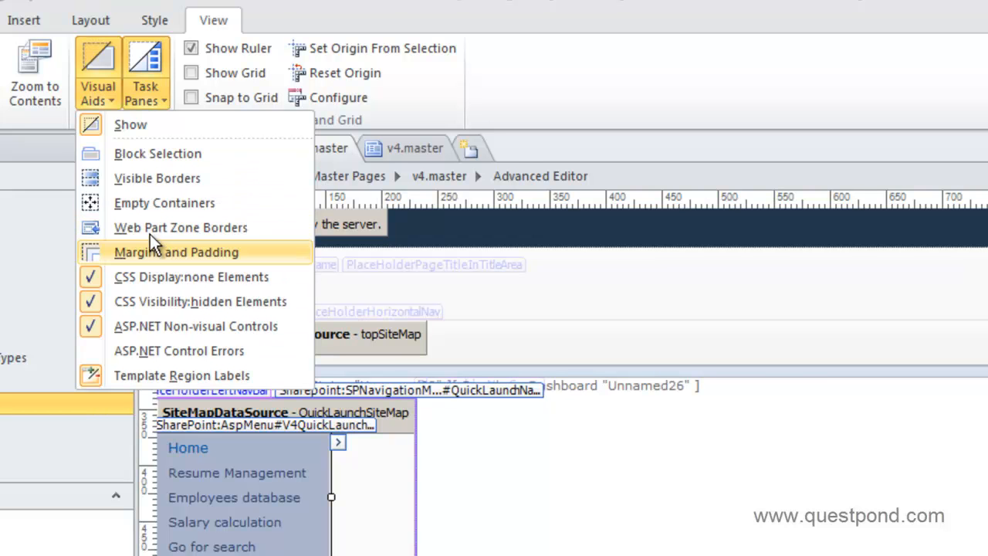
Remove the TopNavigation menu and its topSiteMap data source, then save v4.master
click(458, 475)
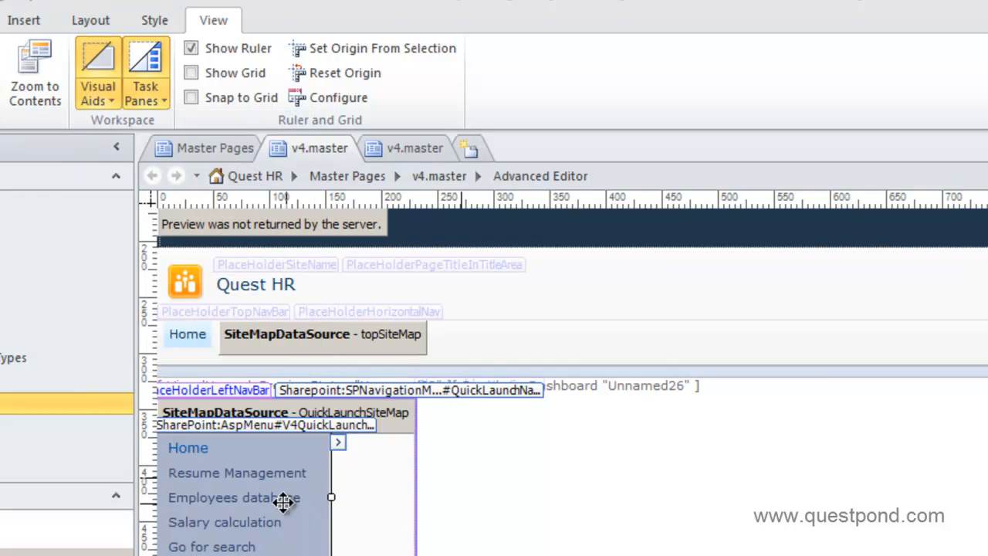
click(188, 344)
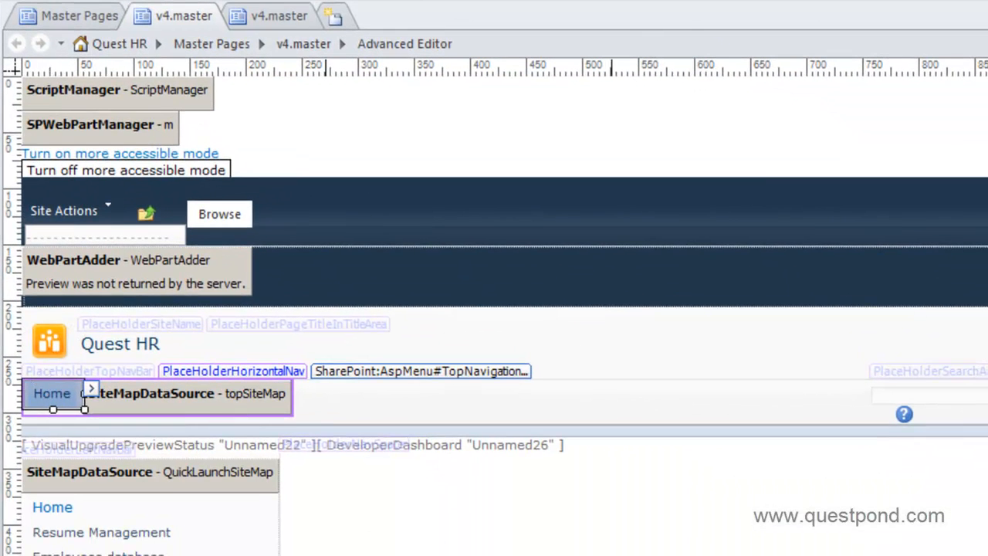
click(699, 551)
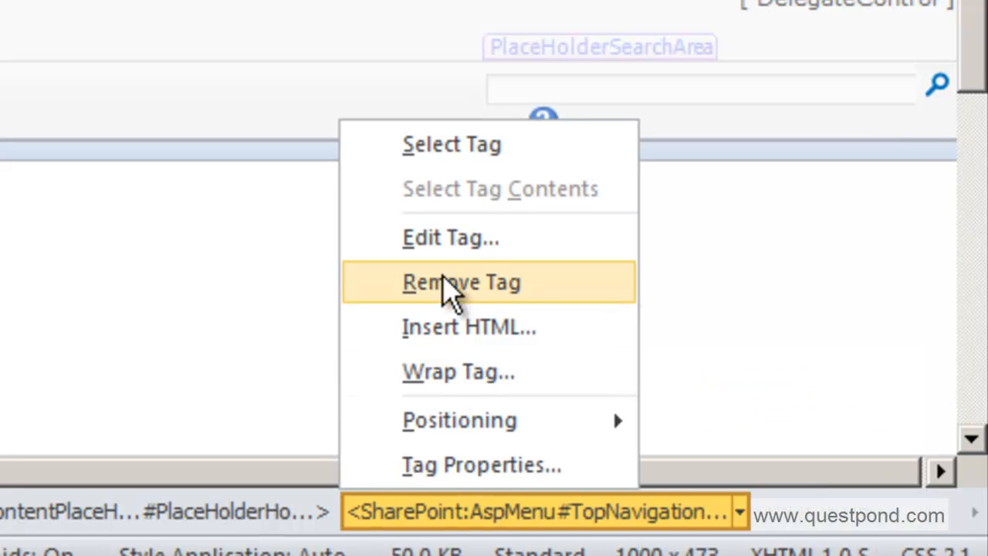
click(448, 283)
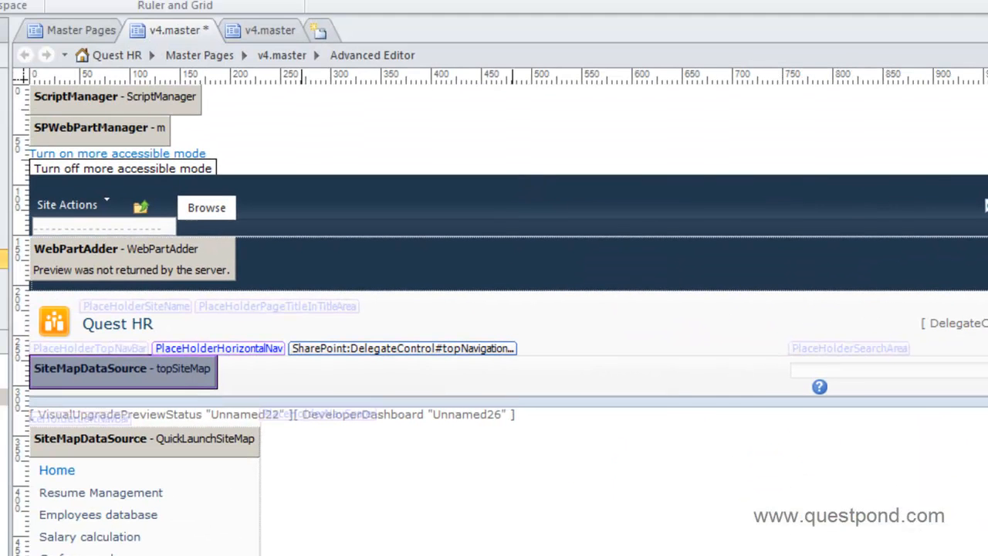
right_click(715, 385)
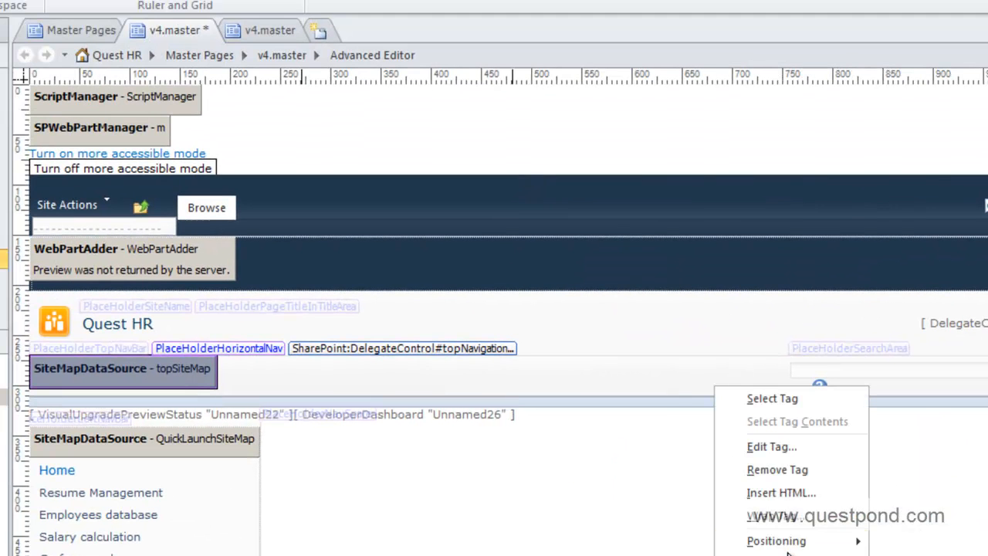
click(776, 470)
key(ctrl+s)
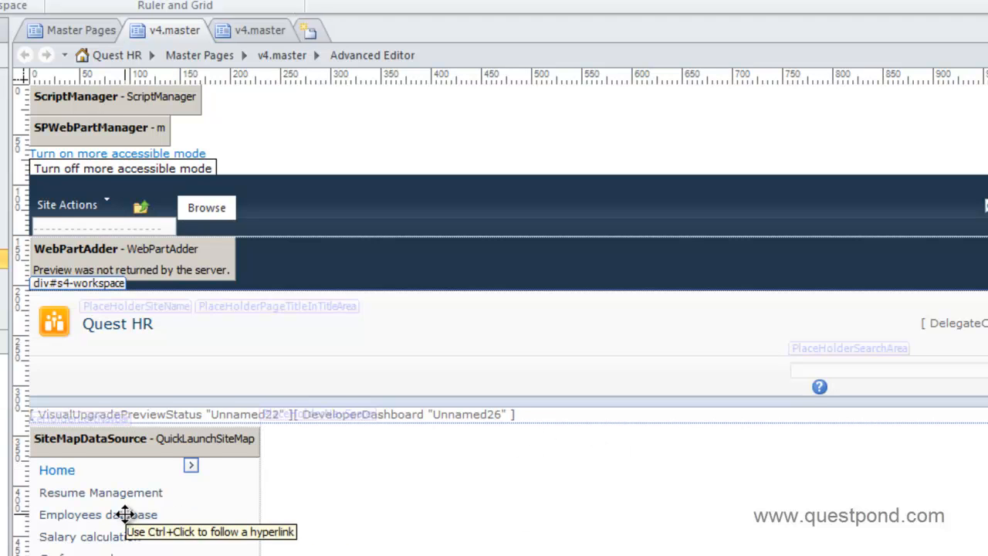
Drag the QuickLaunch menu up under the Quest HR title
click(137, 509)
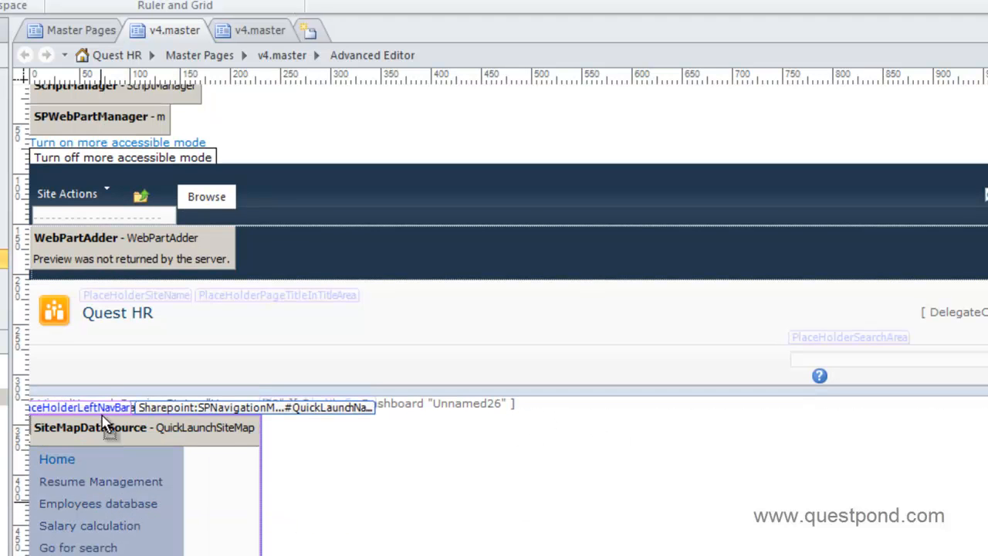
click(95, 372)
drag(93, 365, 95, 368)
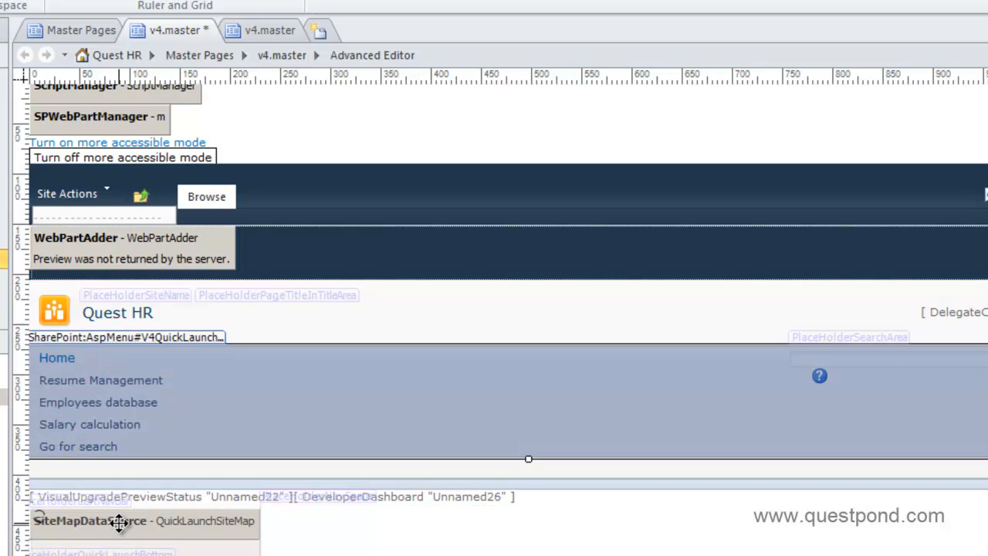
click(124, 530)
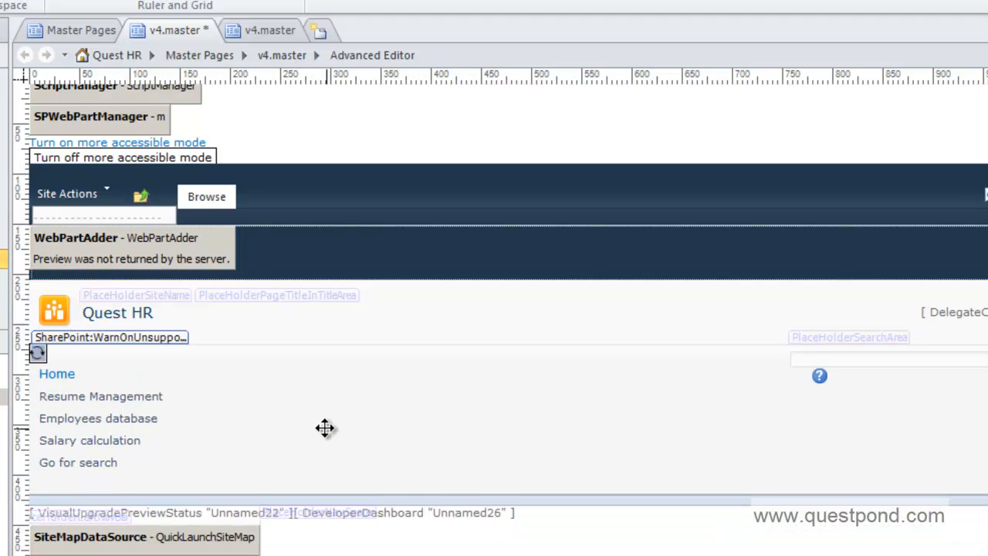
Set the QuickLaunch menu's Orientation property to Horizontal
click(184, 539)
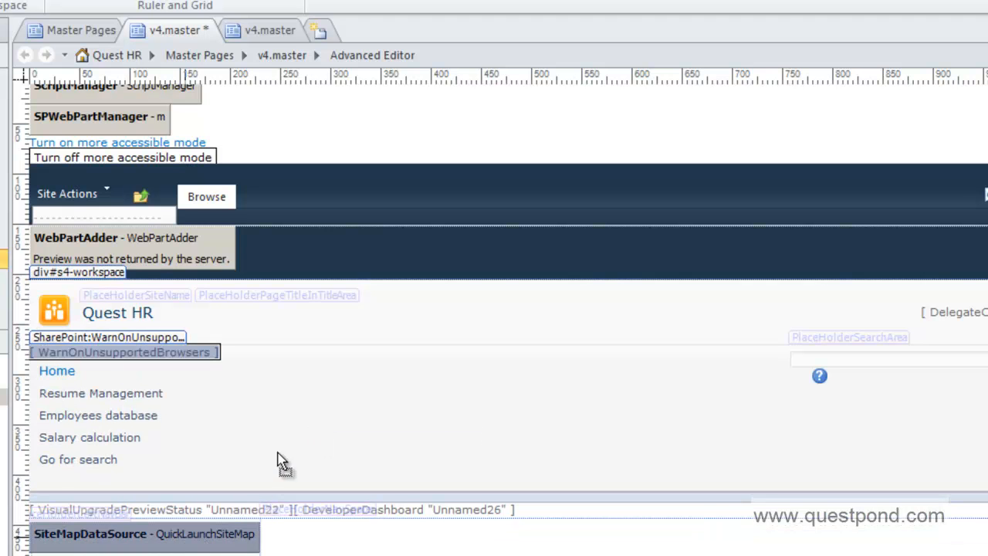
click(98, 450)
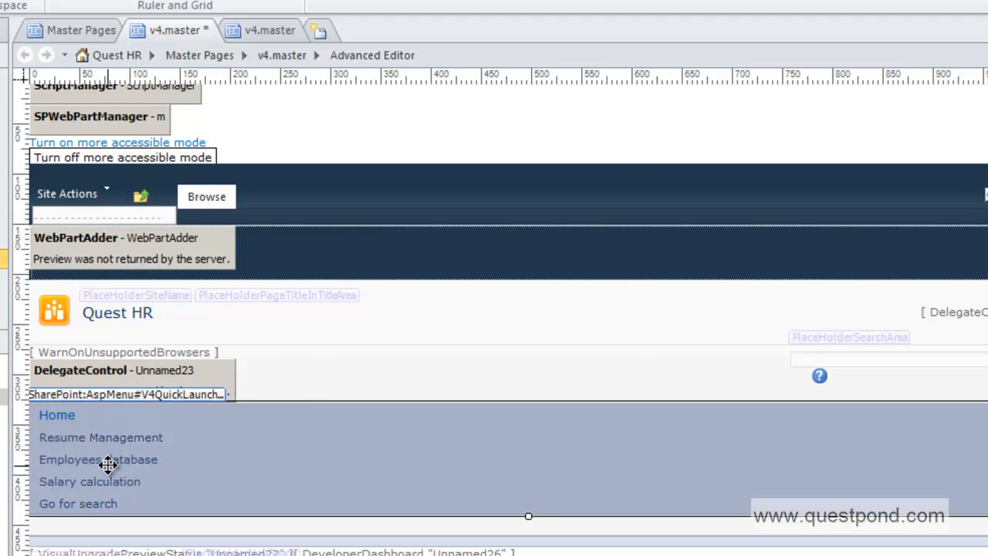
right_click(105, 464)
click(149, 462)
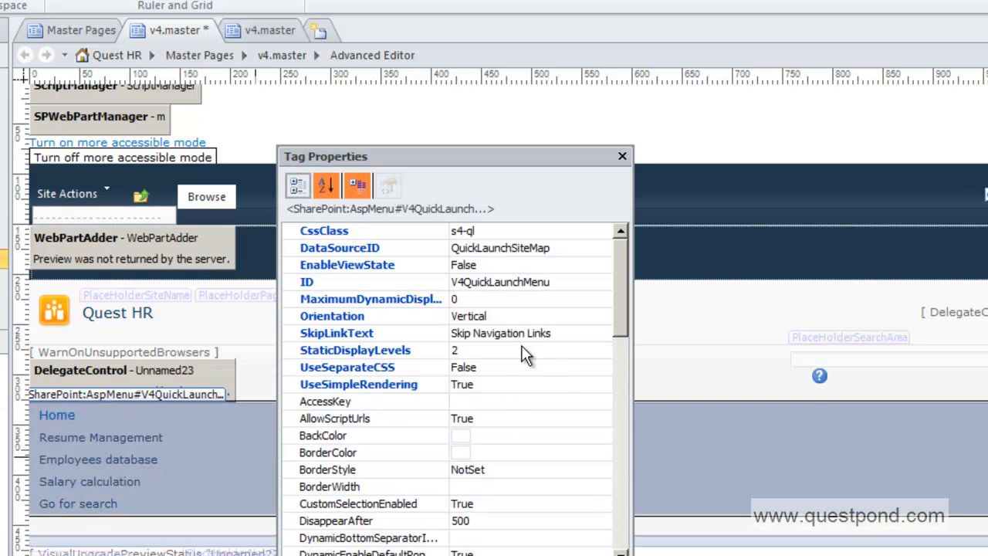
click(510, 316)
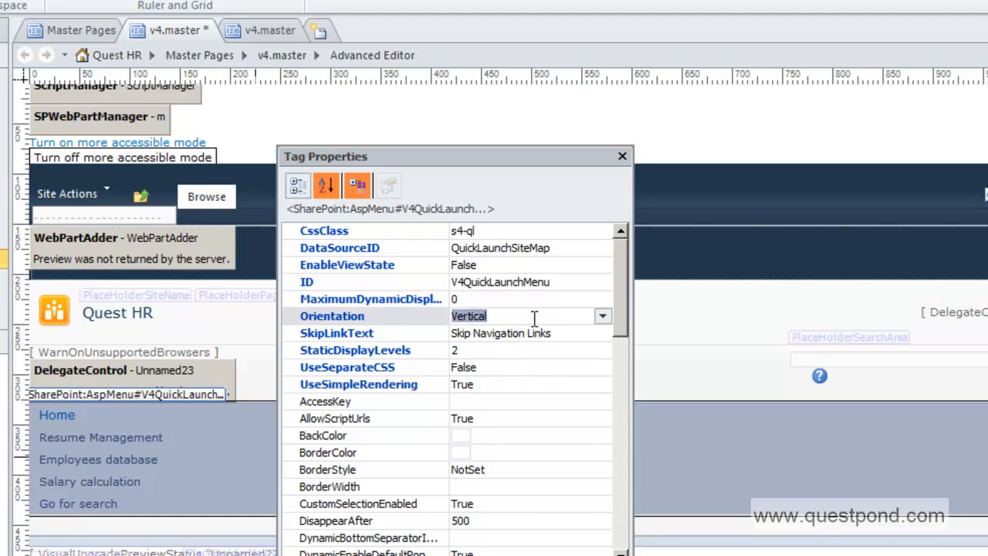
click(604, 317)
click(574, 335)
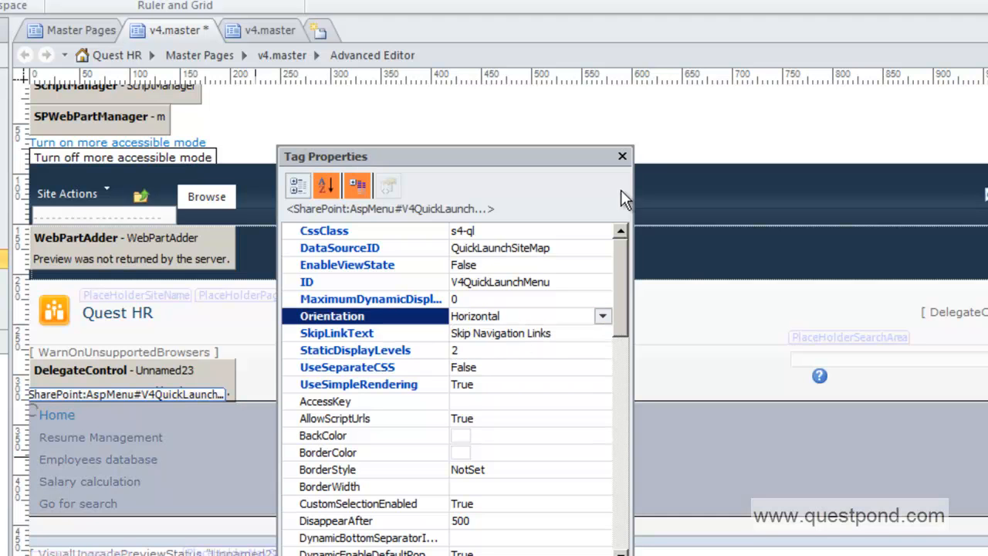
click(621, 157)
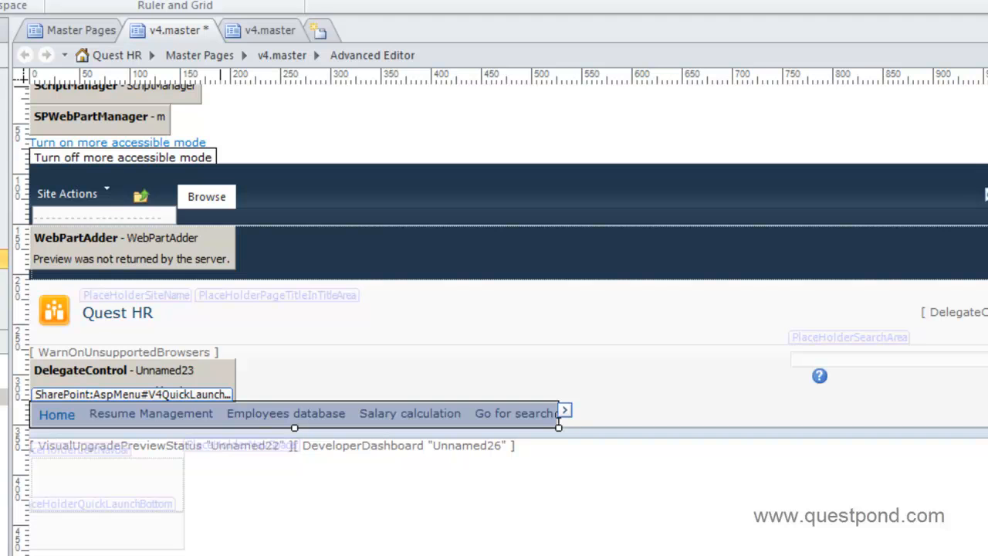
Save v4.master and check it in
key(ctrl+s)
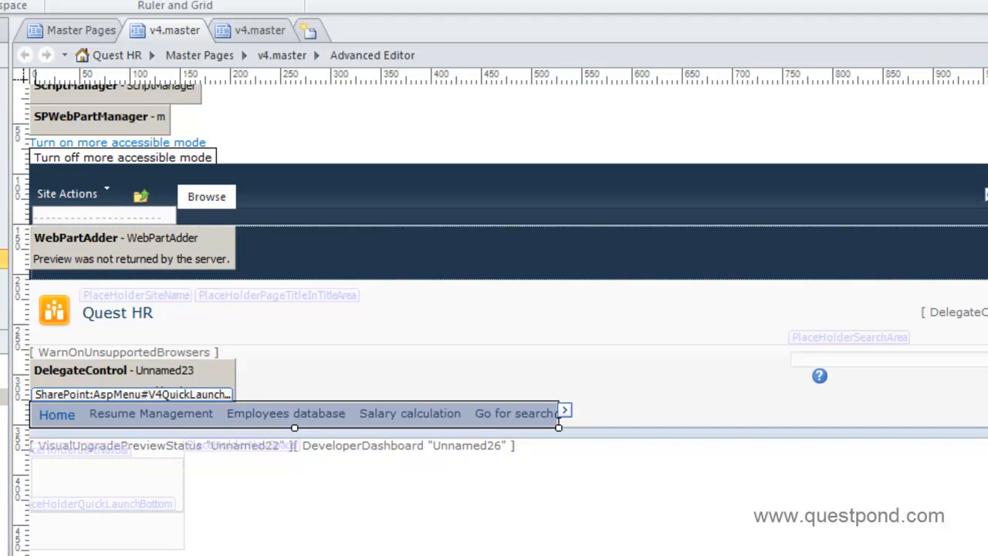
right_click(3, 397)
click(6, 29)
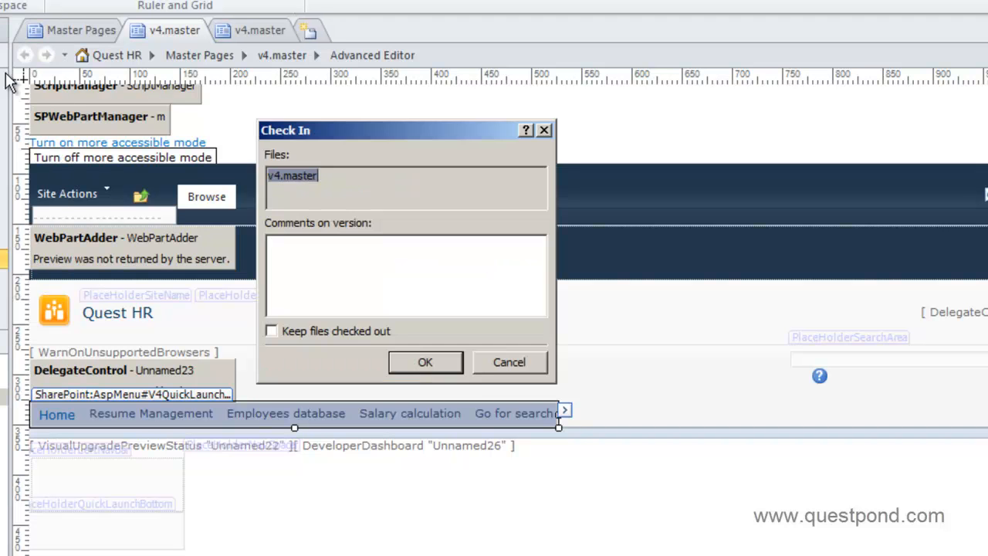
click(456, 367)
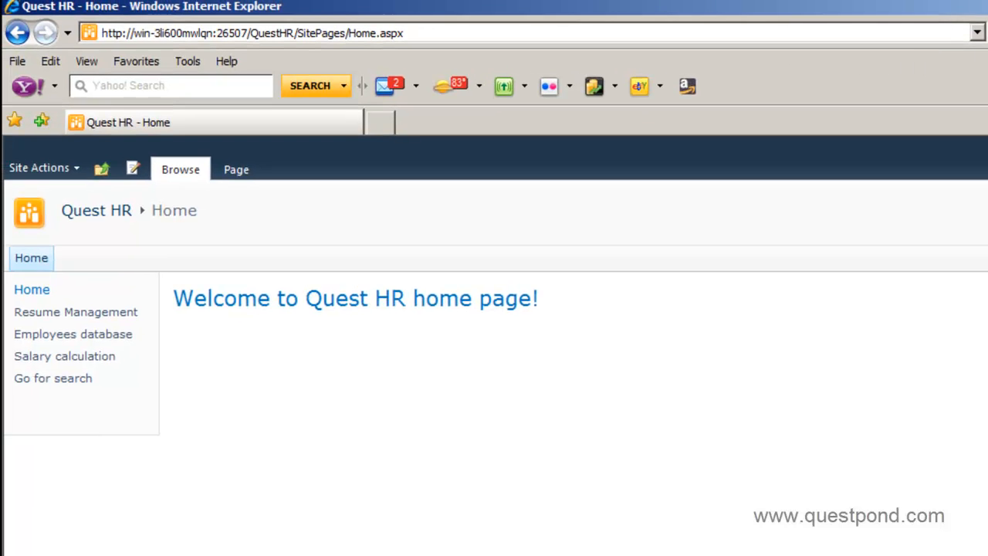
Reload the Quest HR home page, then select the left navigation placeholder in v4.master
key(F5)
click(715, 465)
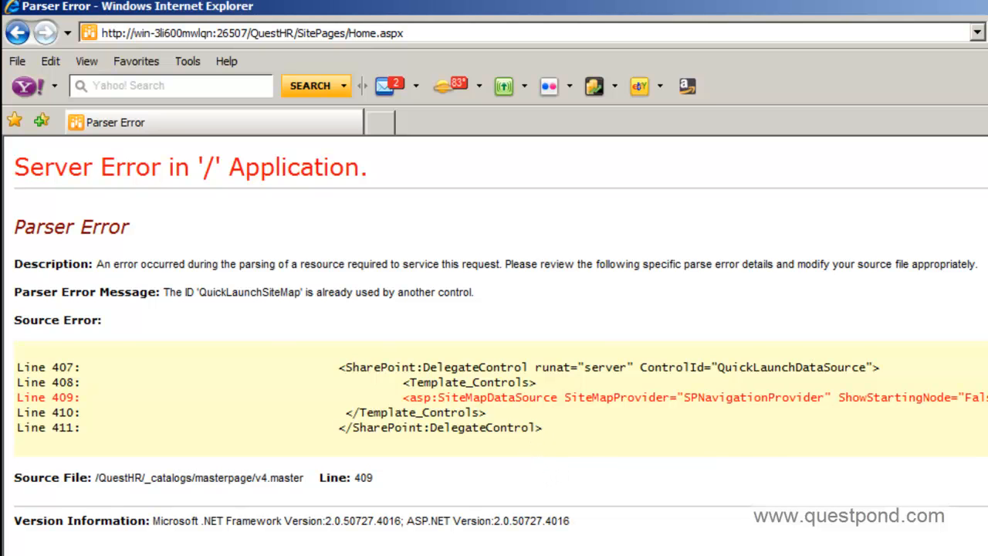
key(alt+Tab)
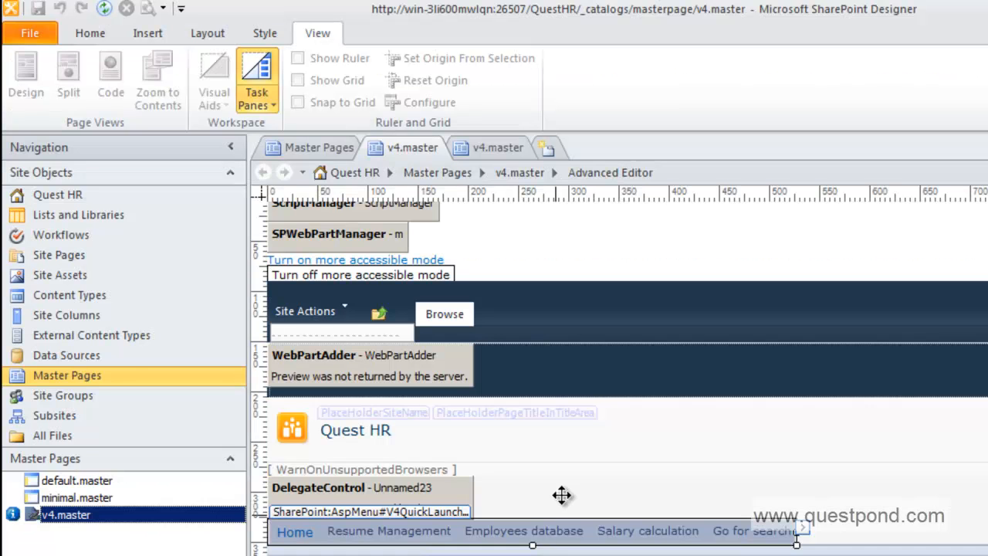
scroll(544, 531, down, 3)
click(397, 463)
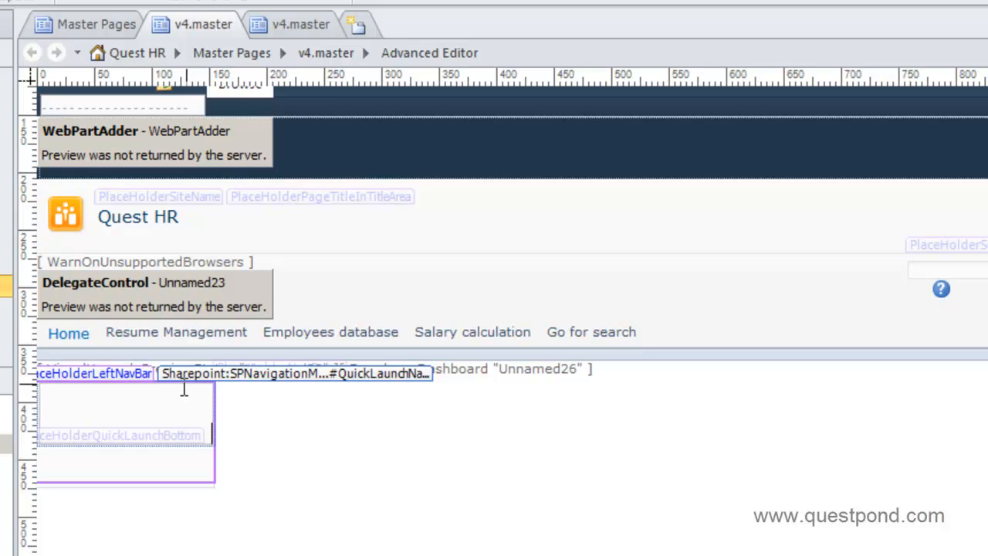
Read the browser's duplicate 'QuickLaunchSiteMap' ID parser error at line 409, then return to v4.master
key(alt+Tab)
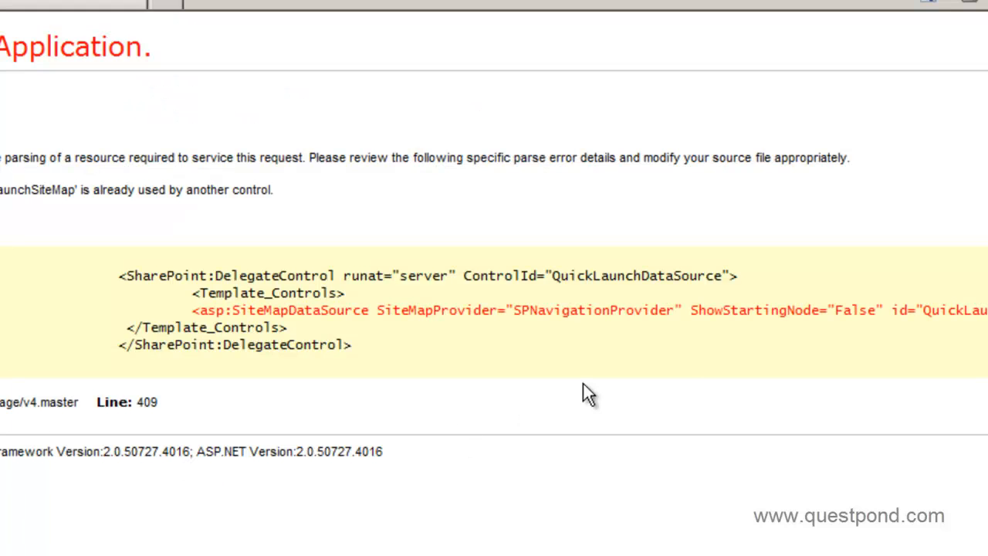
scroll(494, 278, right, 2)
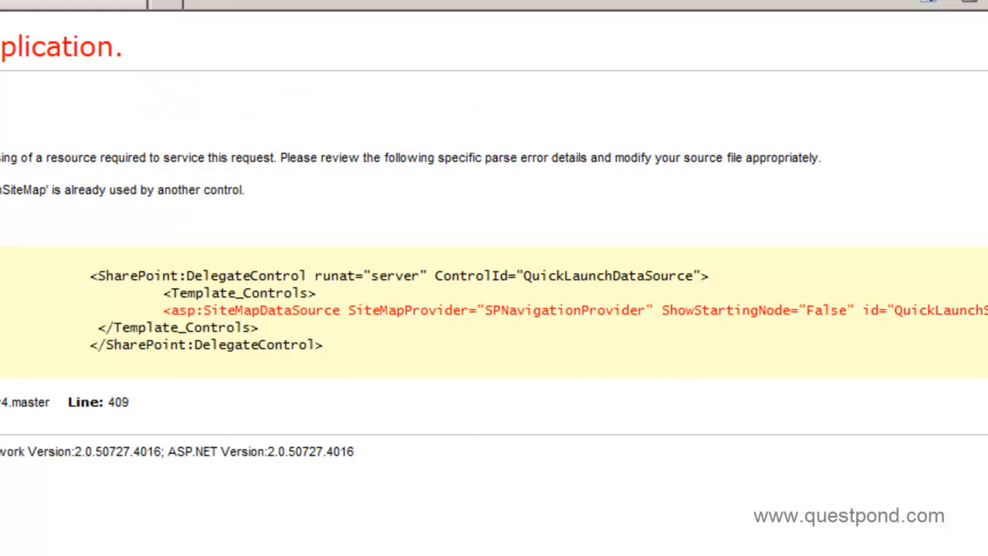
scroll(494, 278, left, 1)
scroll(494, 278, left, 2)
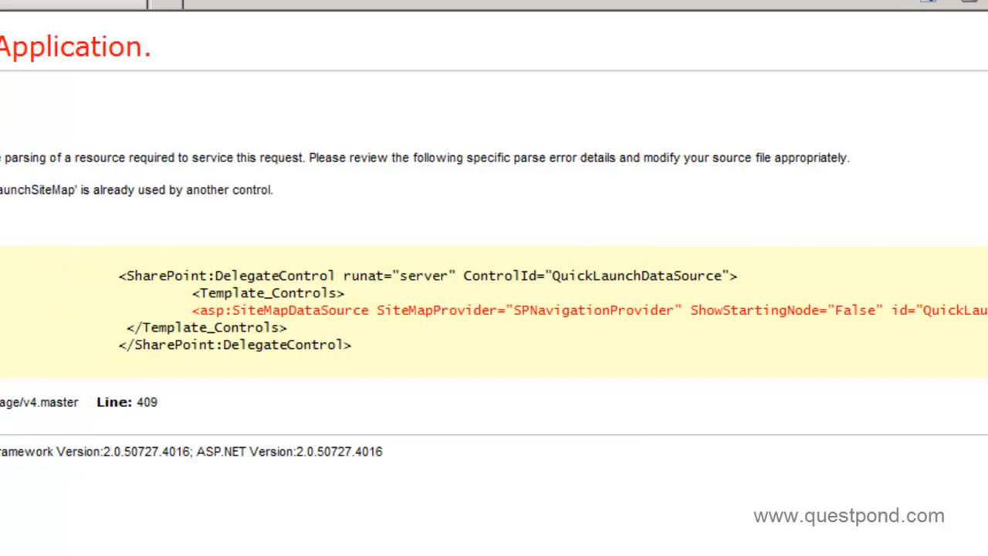
key(alt+Tab)
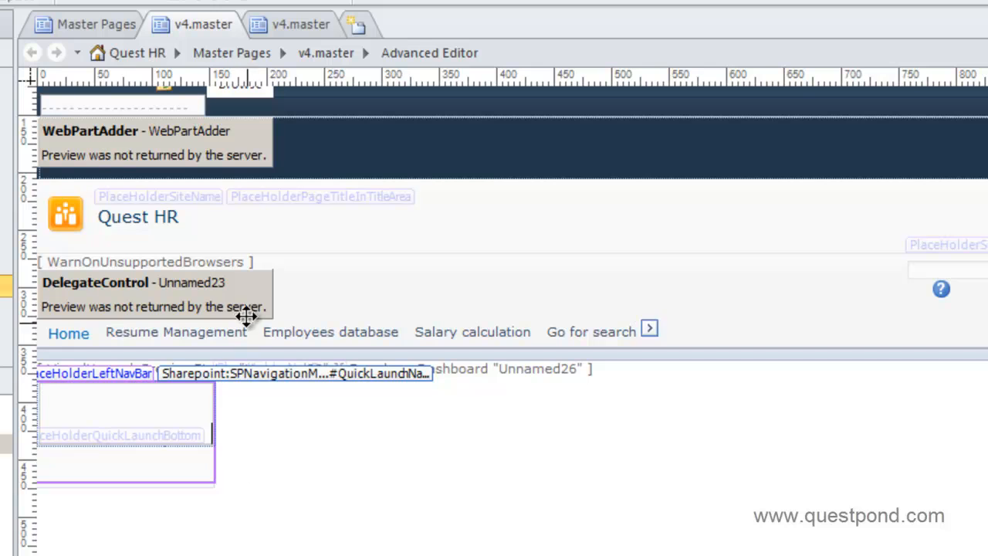
Undo the last change and move the DelegateControl into the PlaceHolderLeftNavBar area
click(241, 304)
click(267, 336)
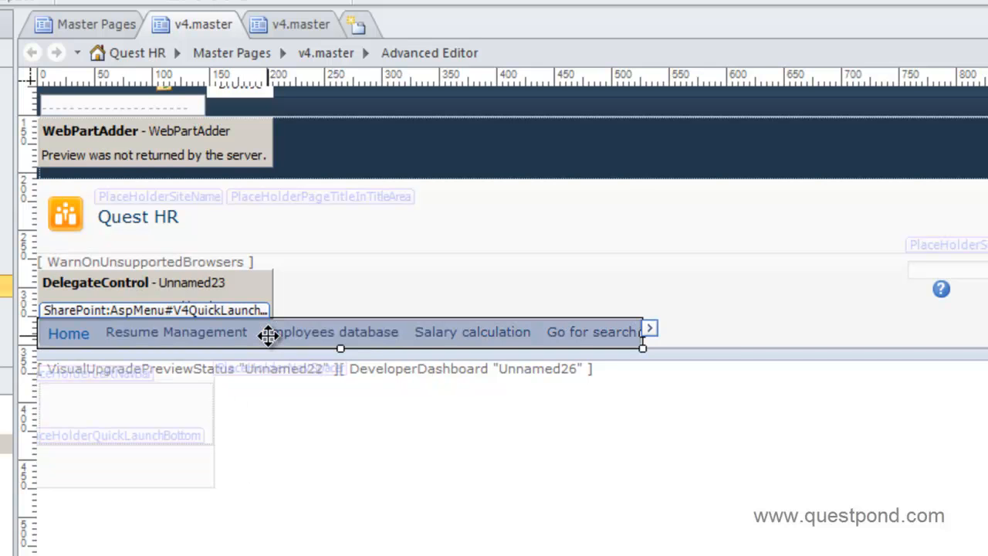
click(236, 284)
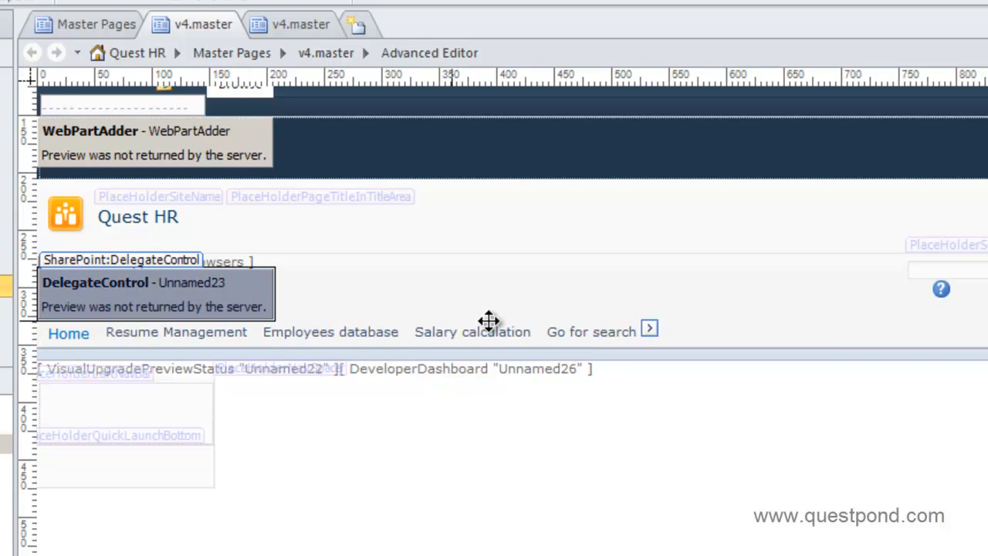
click(194, 413)
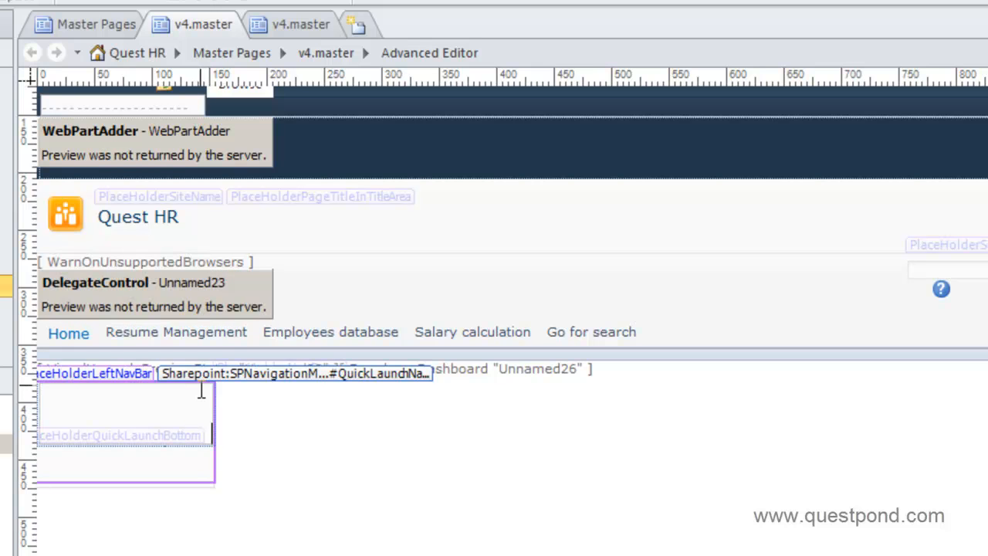
key(ctrl+z)
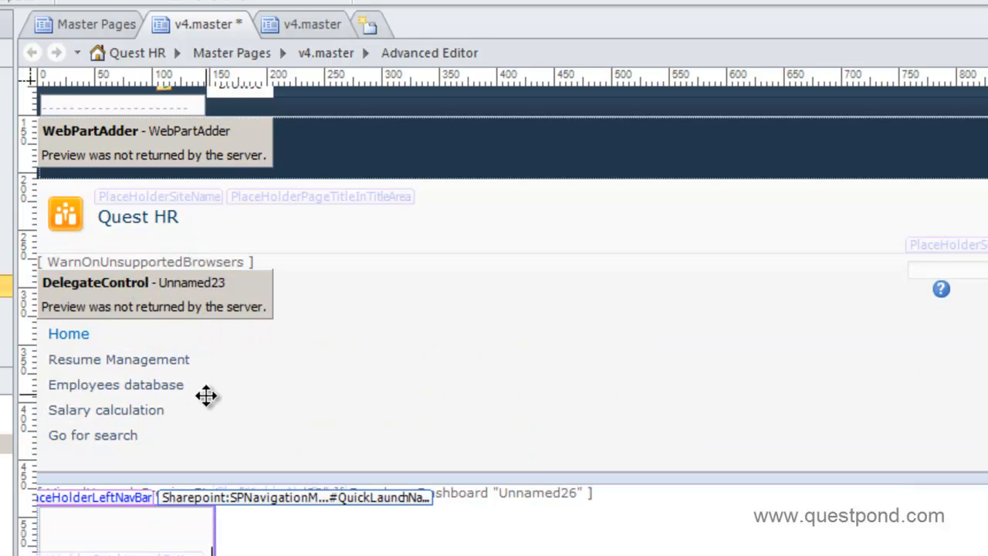
drag(199, 526, 200, 527)
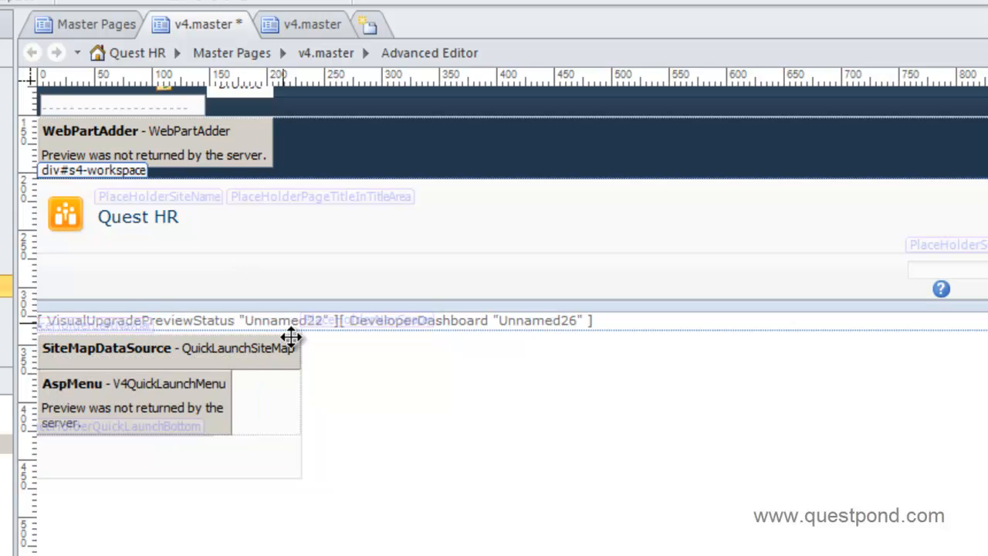
Move the QuickLaunchSiteMap data source up under WarnOnUnsupportedBrowsers, above the quick launch menu
click(139, 284)
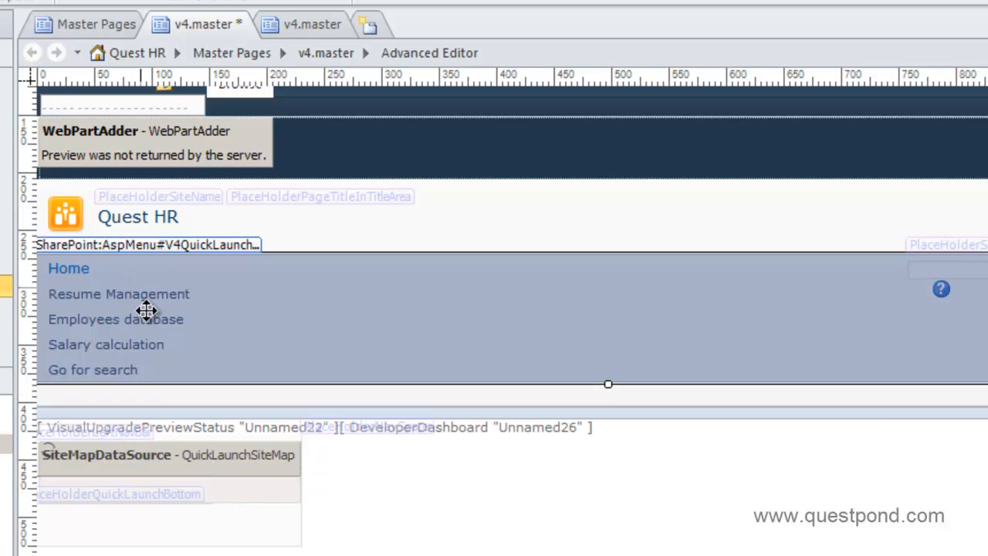
click(191, 464)
drag(190, 466, 514, 379)
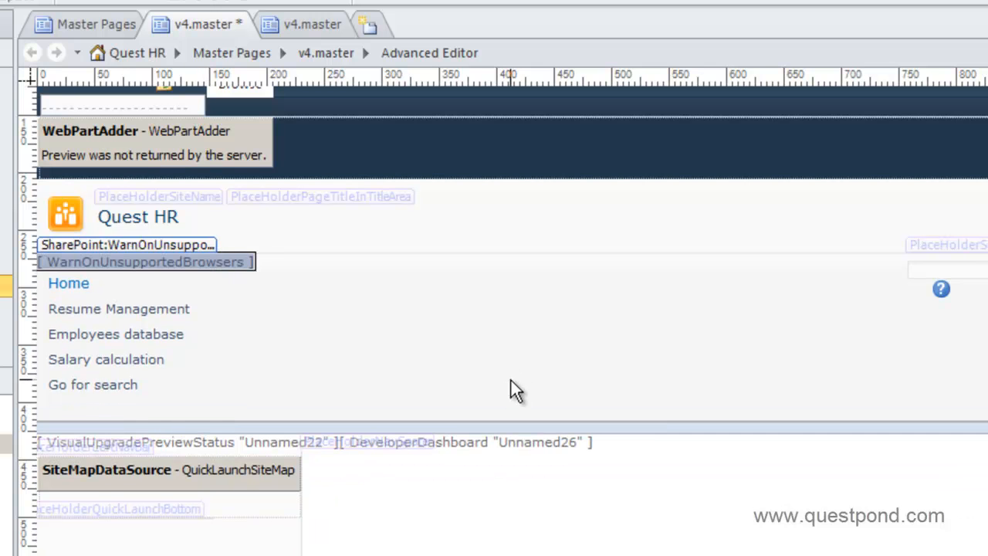
drag(266, 476, 703, 400)
click(121, 389)
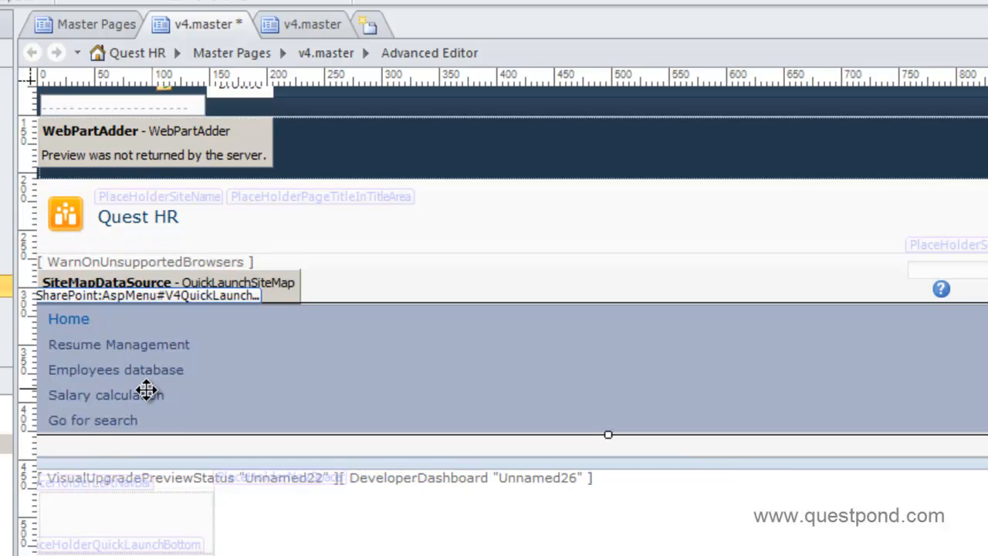
right_click(157, 364)
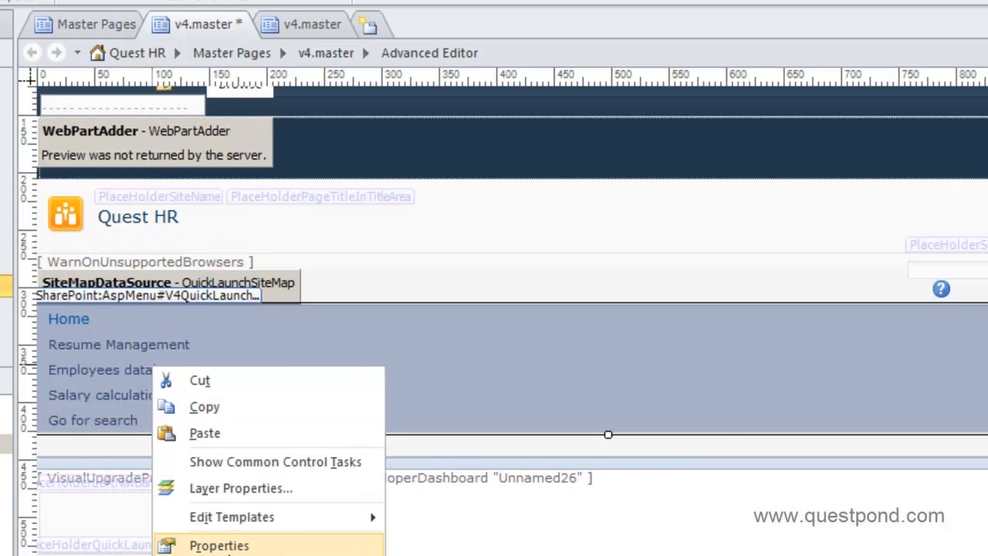
Set the quick launch AspMenu's Orientation property to Horizontal
click(207, 543)
click(599, 293)
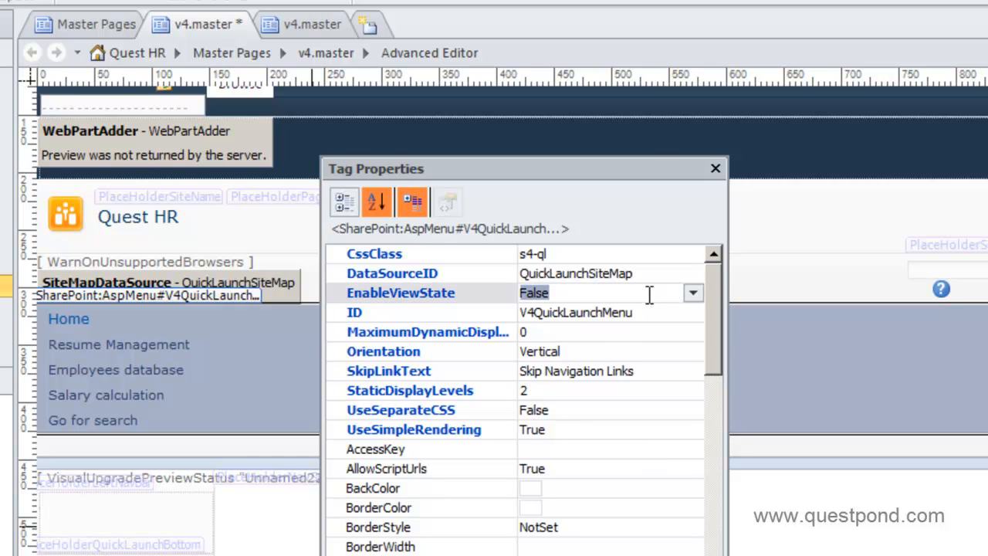
click(603, 354)
click(693, 353)
click(584, 372)
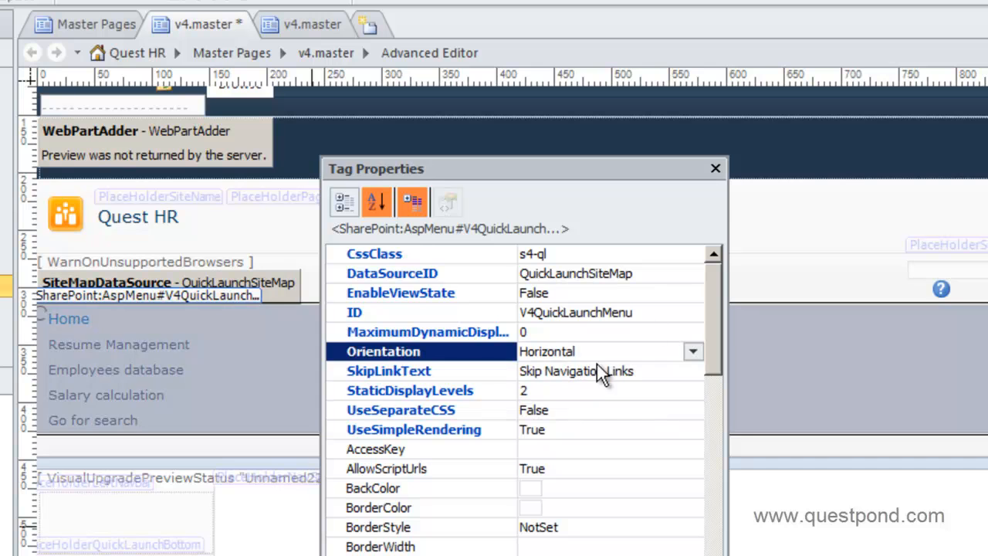
click(716, 168)
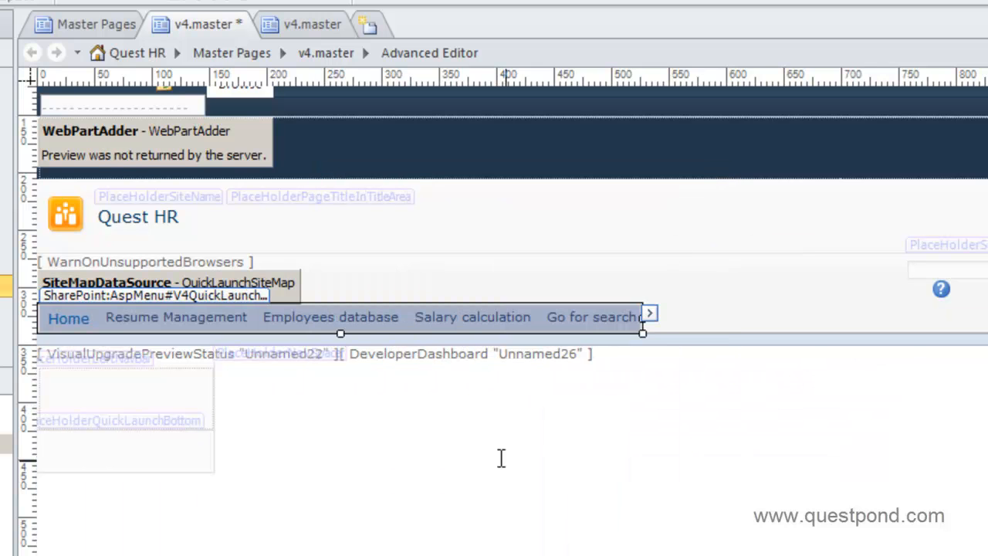
click(269, 425)
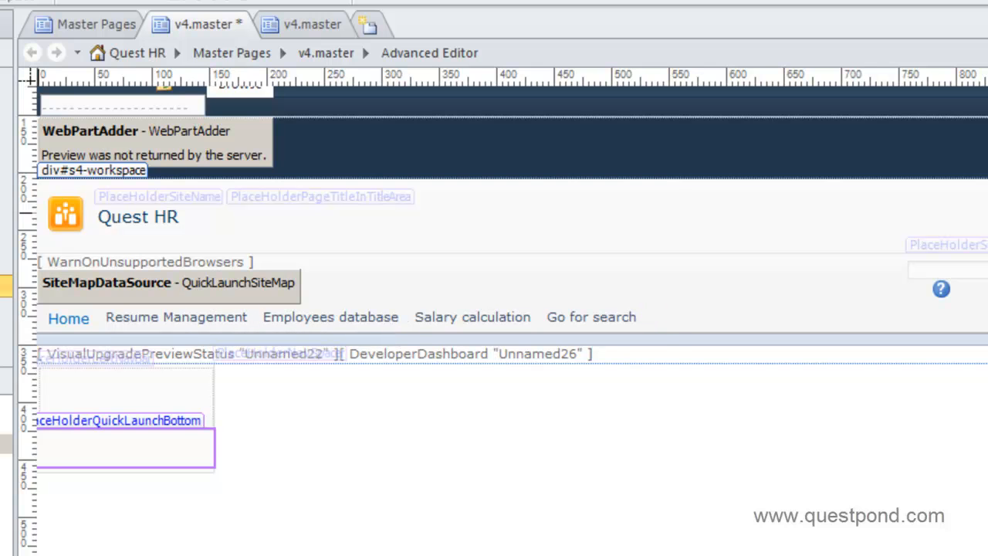
Save v4.master over the server version and check it in
key(ctrl+s)
click(324, 363)
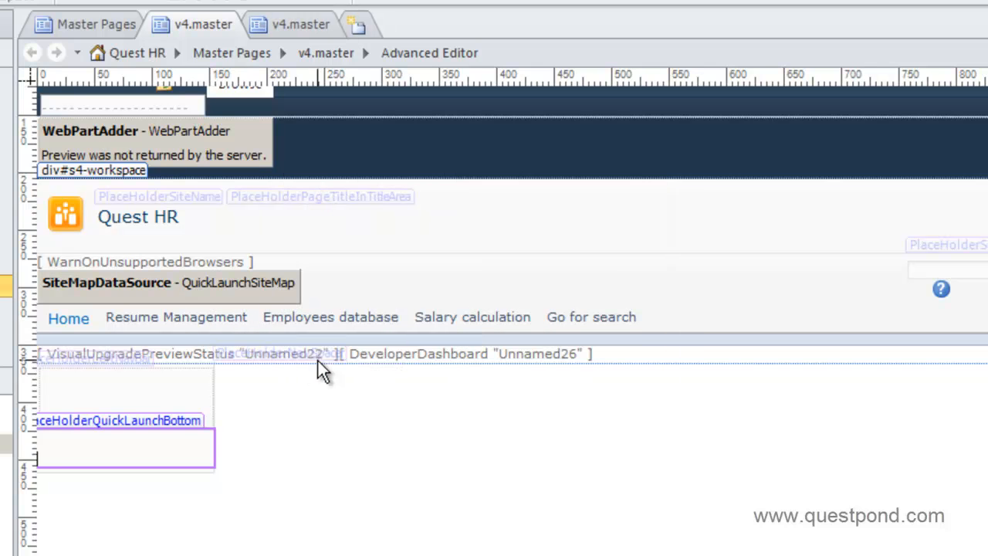
right_click(4, 445)
click(4, 23)
right_click(4, 446)
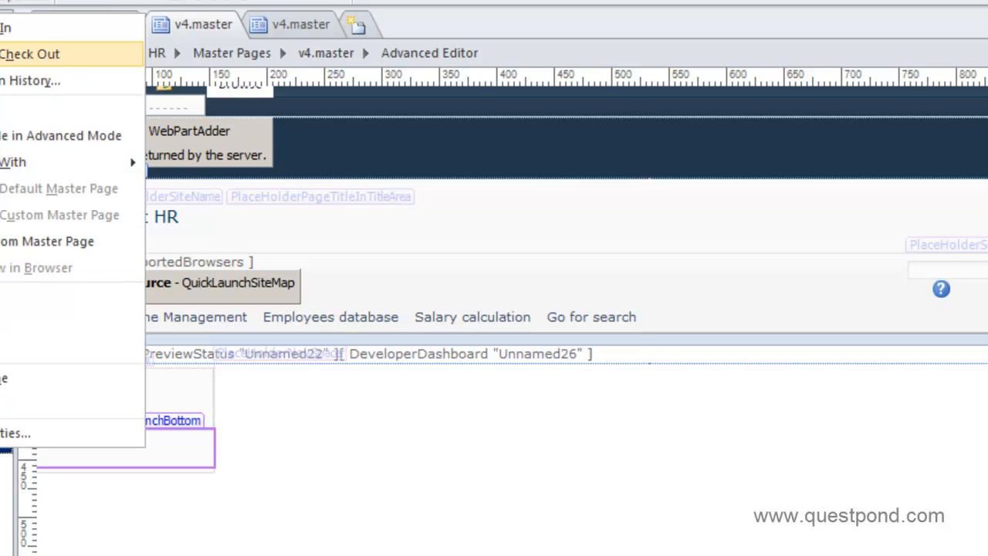
click(4, 27)
click(457, 408)
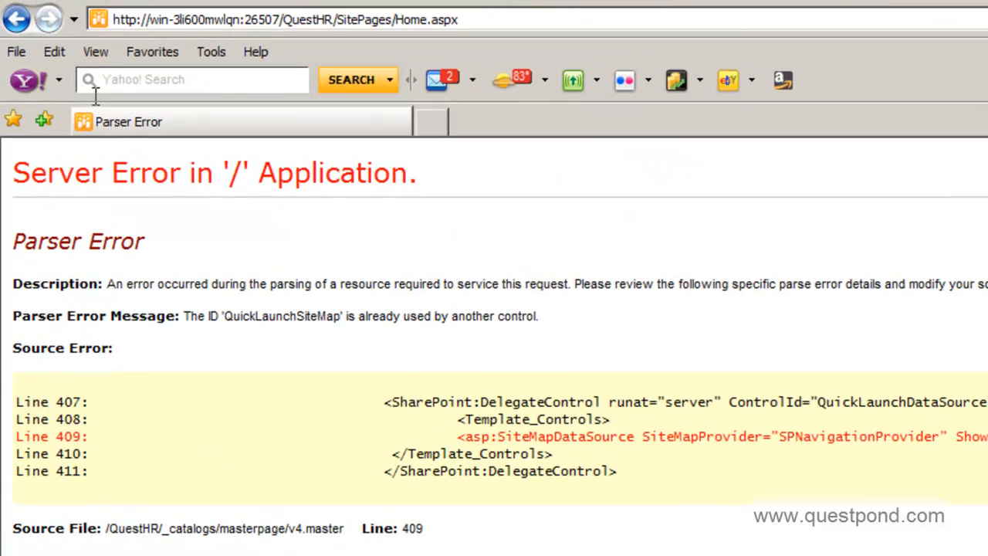
Refresh the Quest HR home page in Internet Explorer, resending the page data
key(F5)
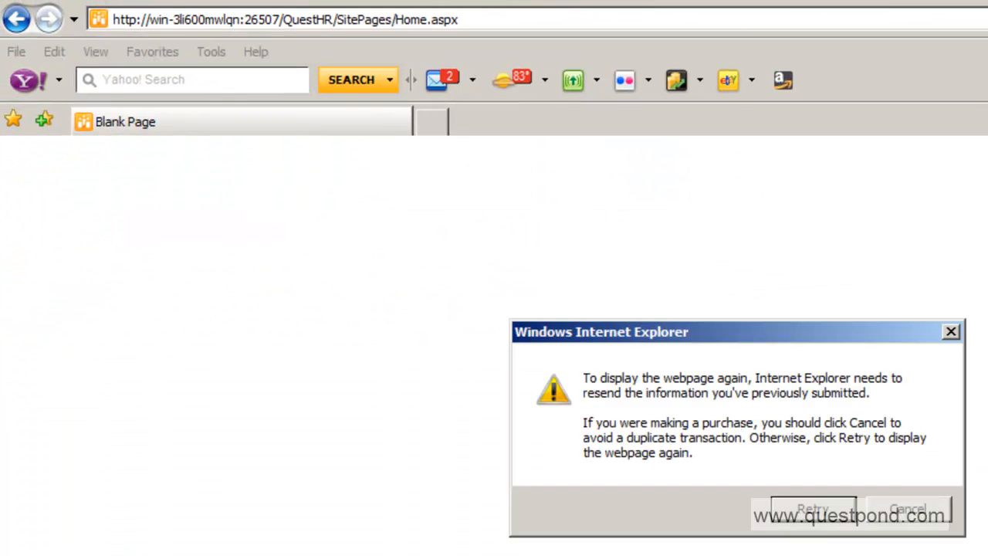
click(811, 523)
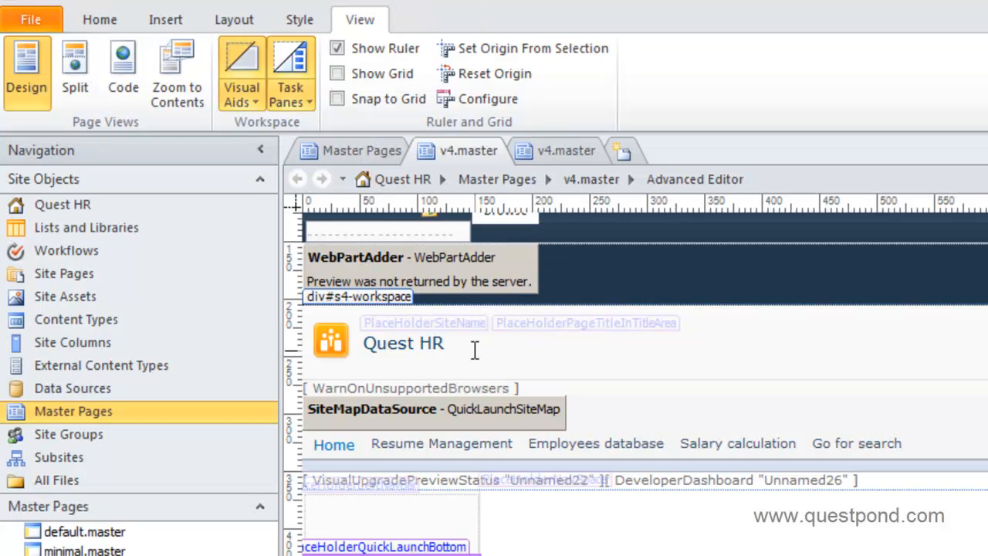
Give the Quest HR title cell a blue background colour (00,99,CC)
click(475, 349)
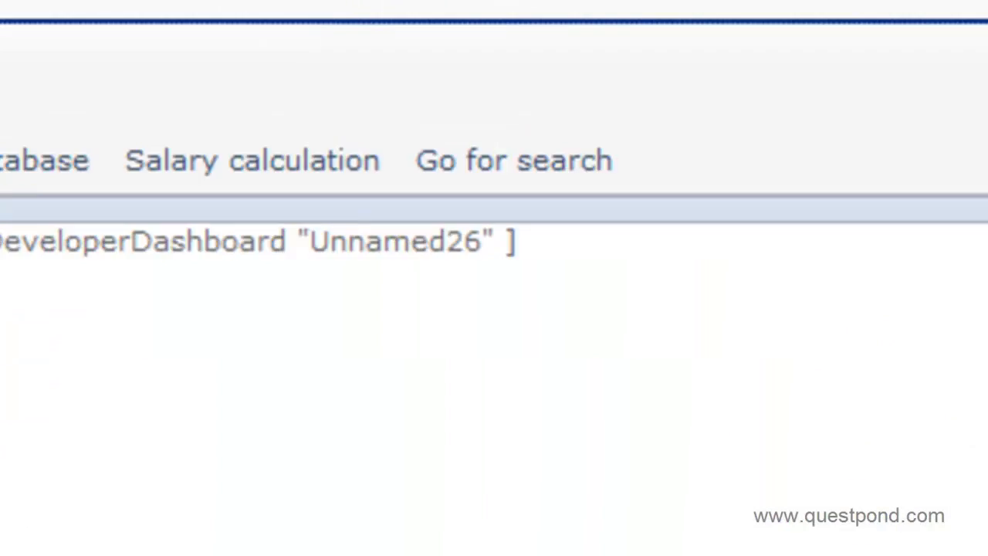
right_click(726, 514)
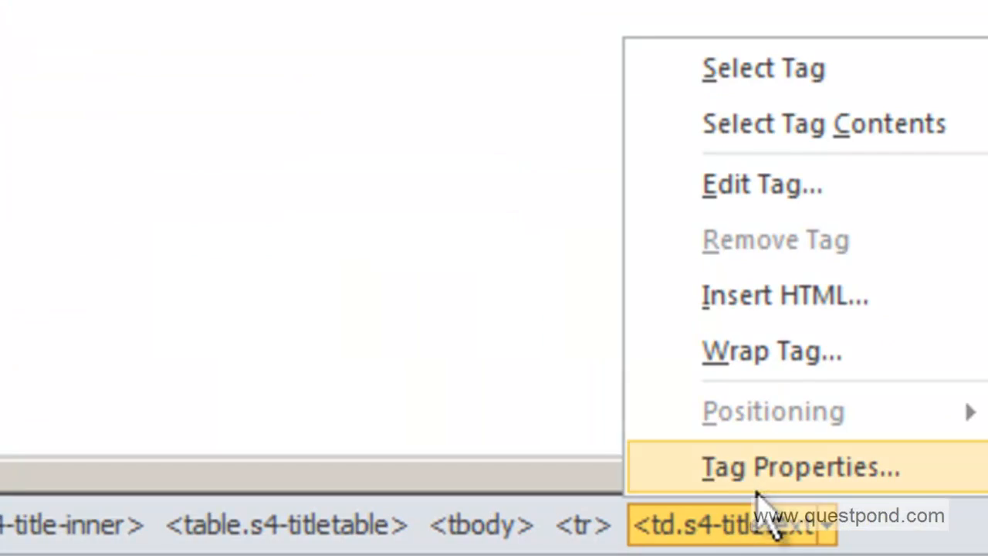
click(699, 470)
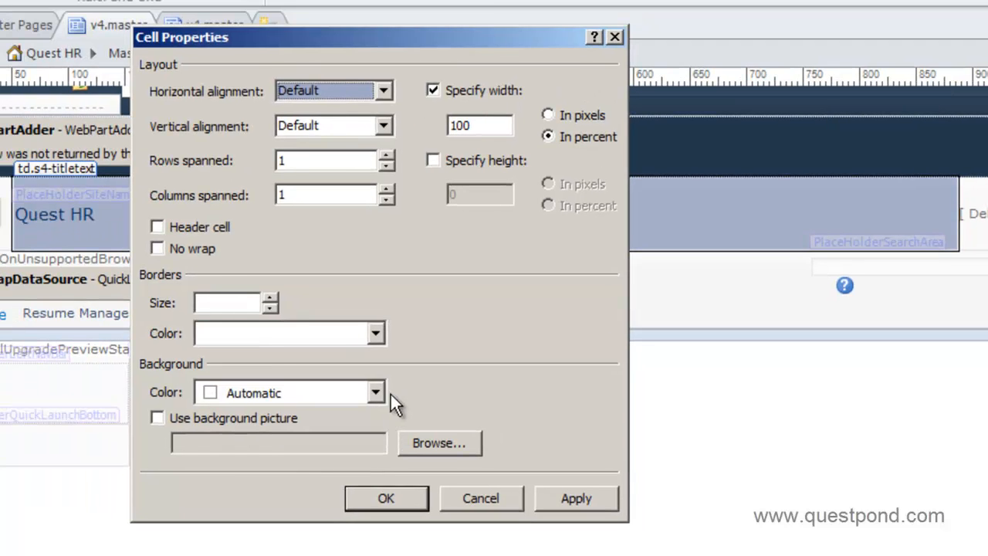
click(378, 392)
click(348, 411)
click(367, 396)
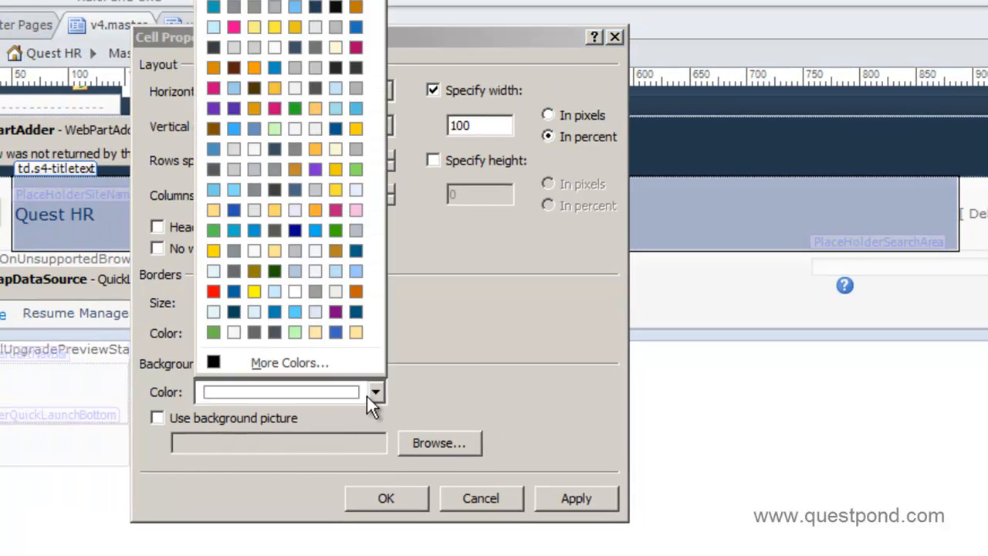
click(327, 363)
click(242, 144)
click(462, 441)
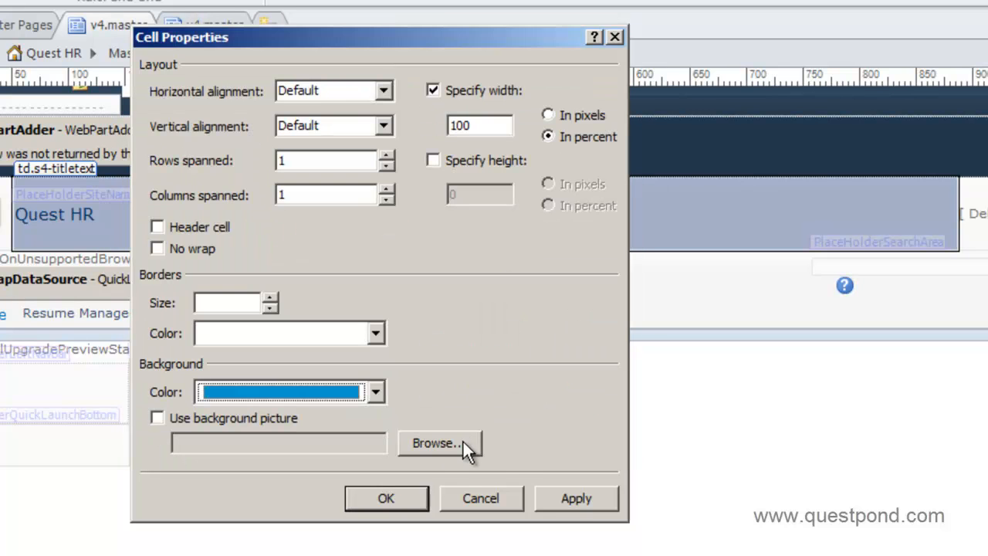
click(568, 500)
click(388, 498)
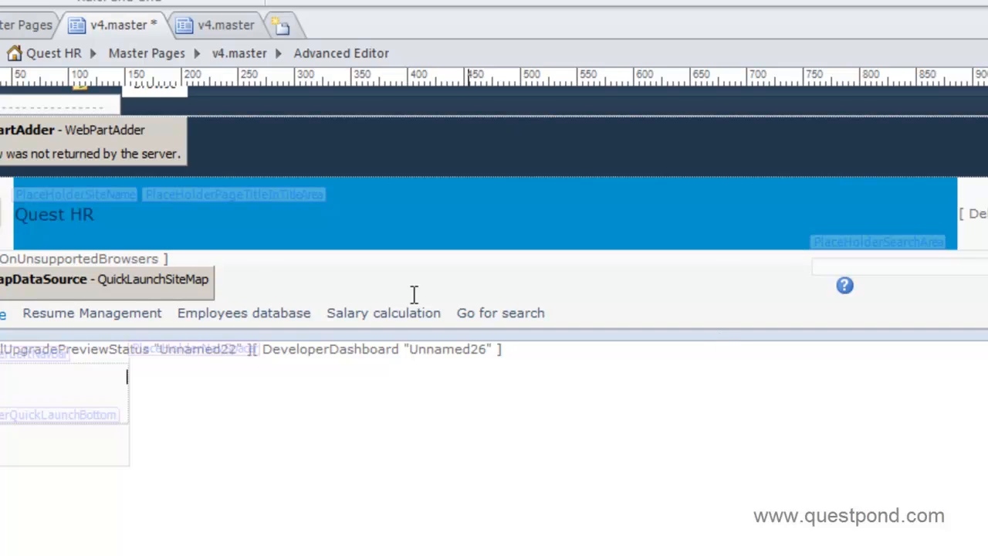
Save v4.master over the server version, check it out, then check it back in
key(ctrl+s)
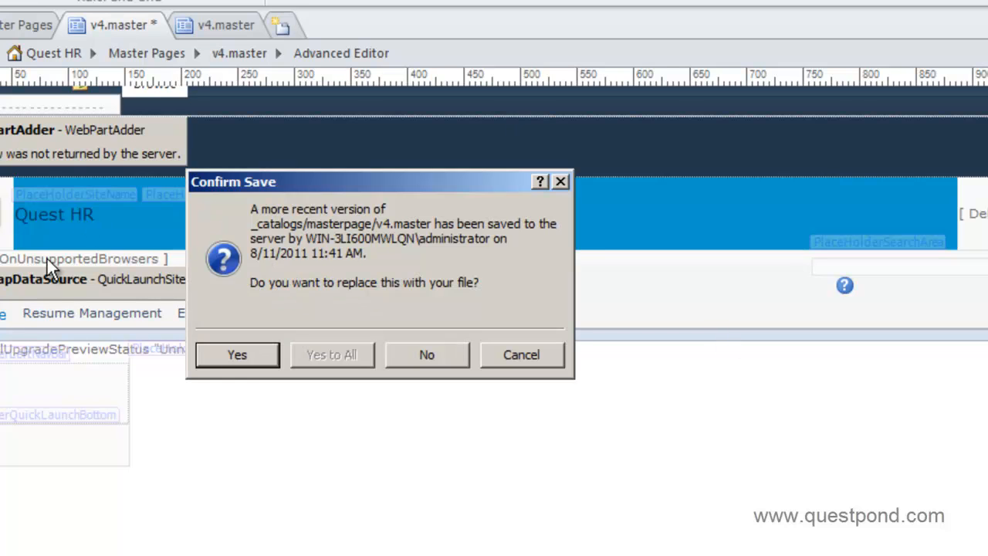
click(240, 355)
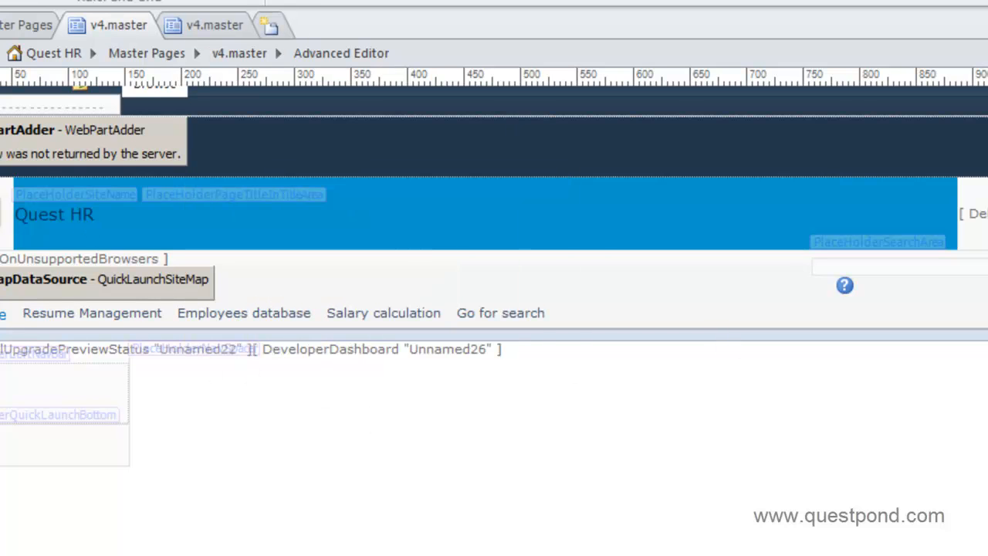
right_click(93, 462)
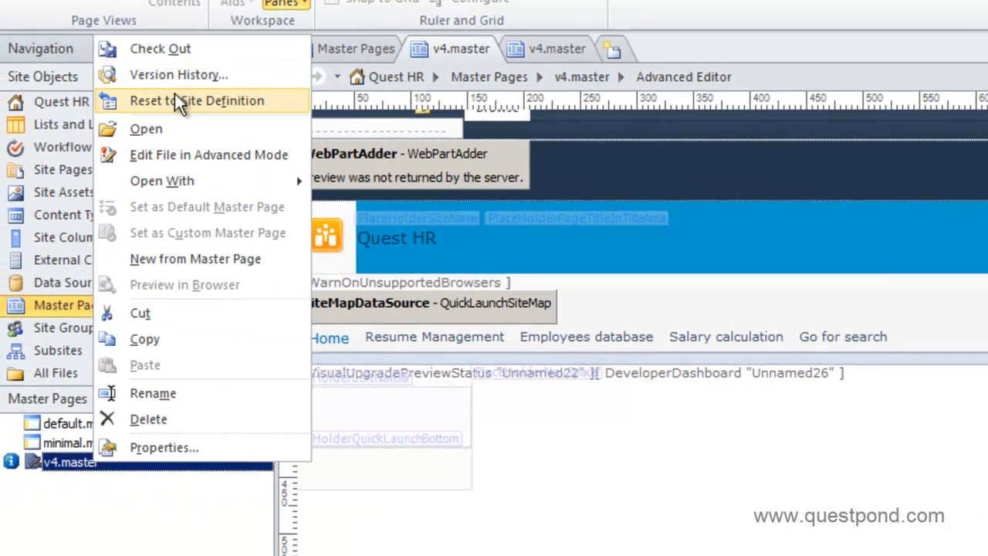
click(173, 56)
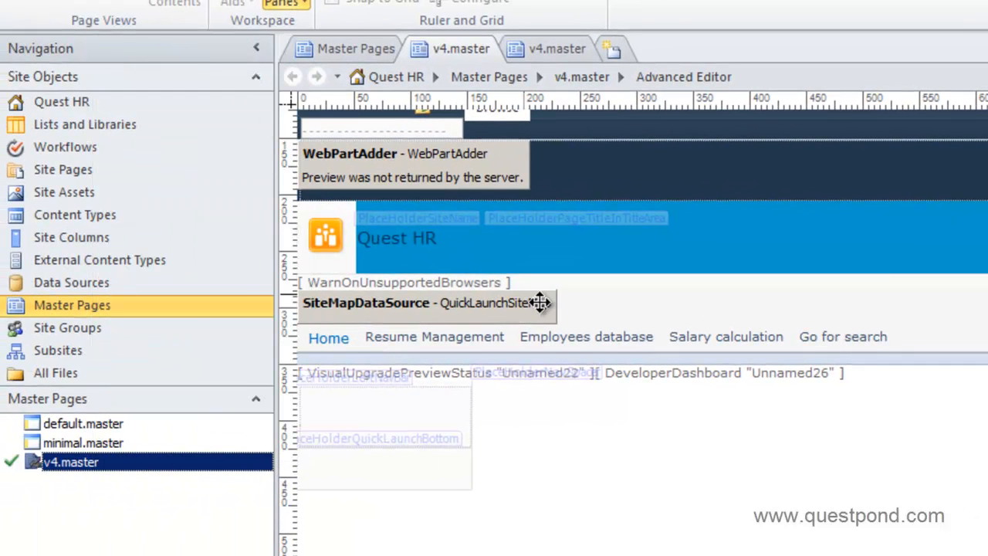
right_click(195, 463)
click(274, 59)
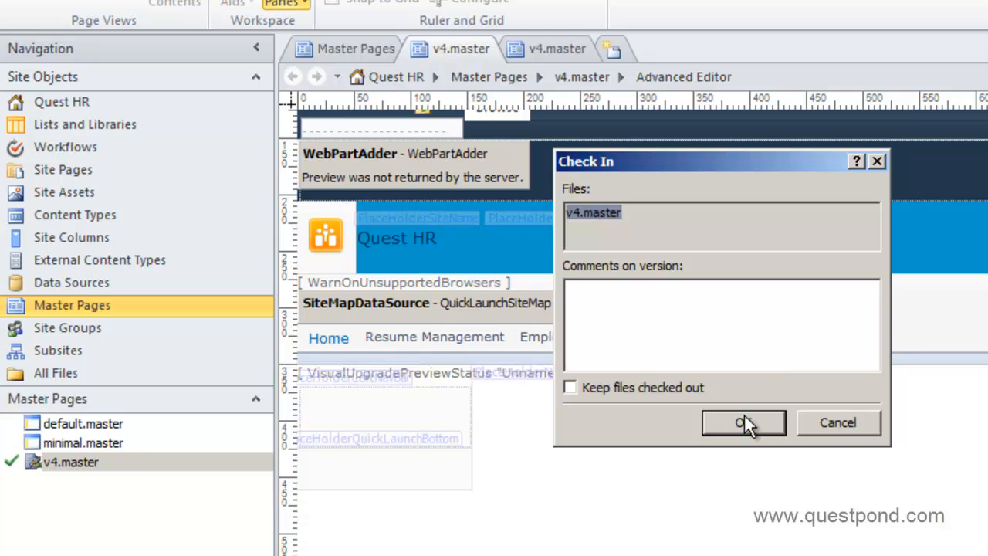
click(704, 421)
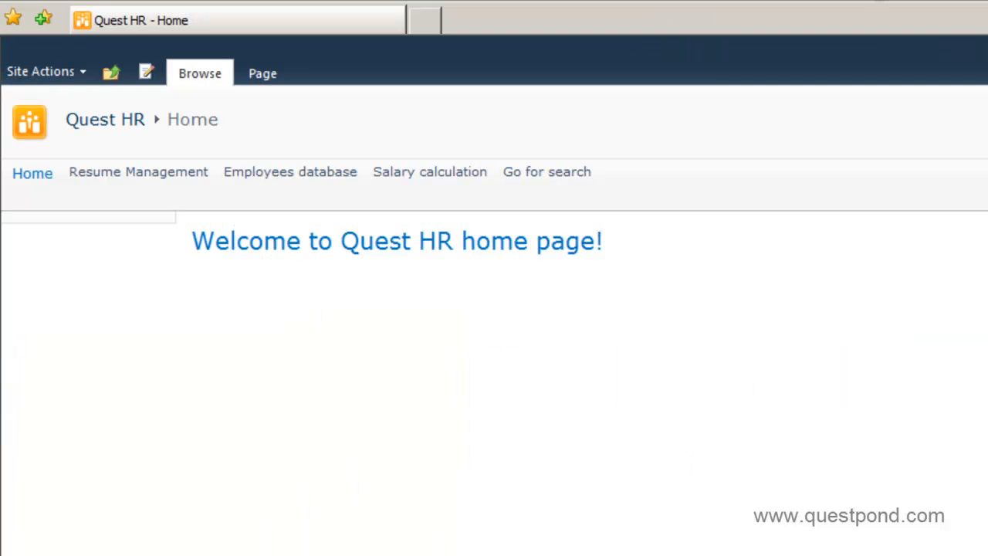
Refresh the Quest HR home page and resend the data to show the updated master page
key(F5)
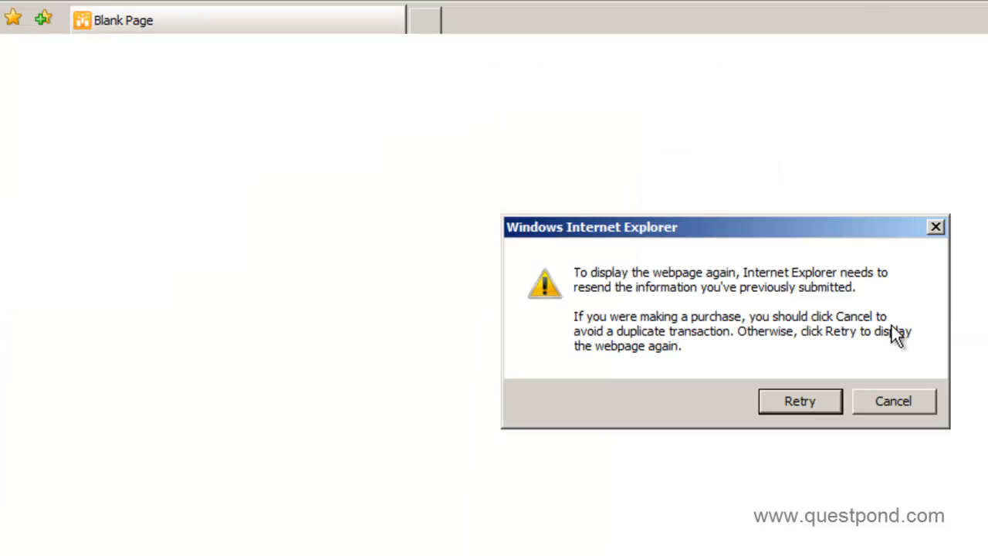
click(800, 401)
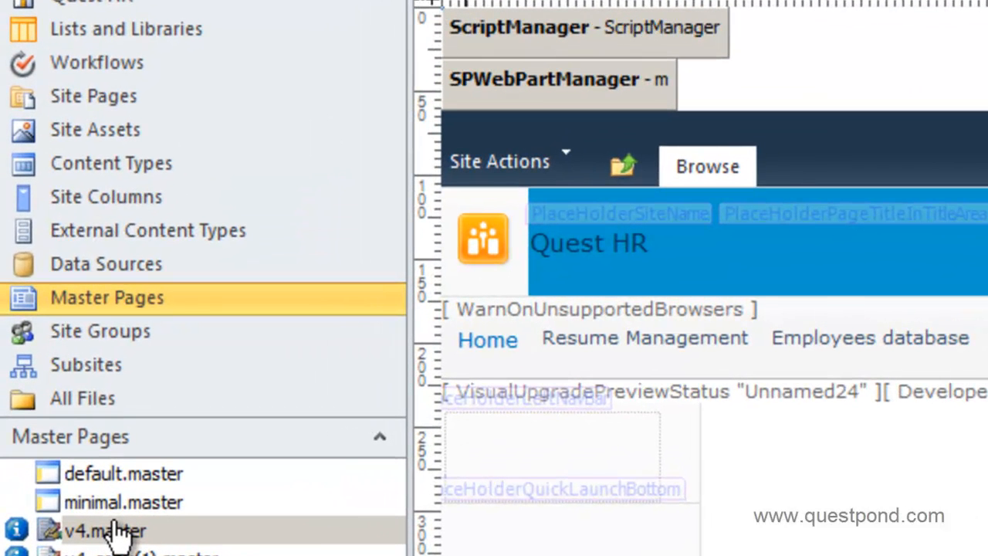
Reset v4.master to its site definition, confirm the warning, and select it in the list
right_click(115, 536)
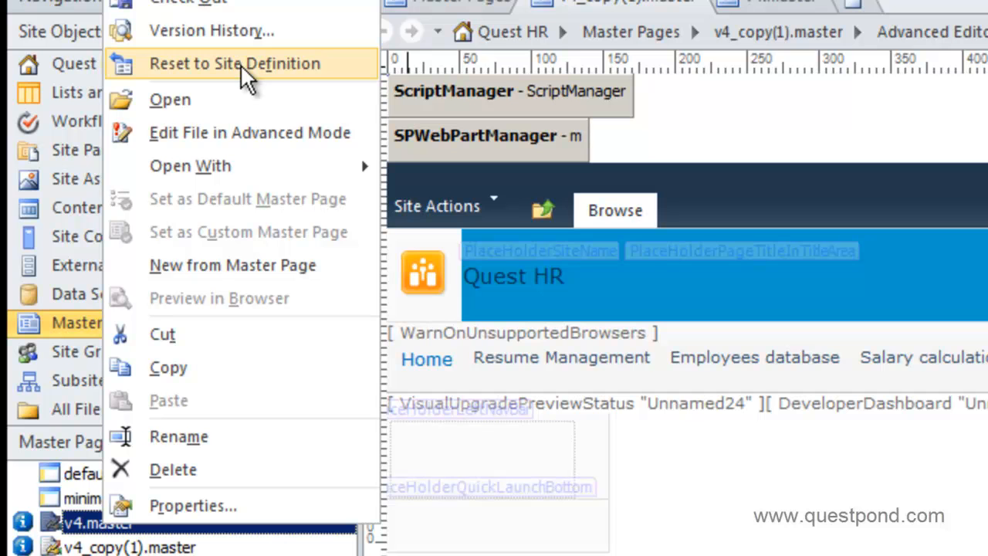
click(240, 64)
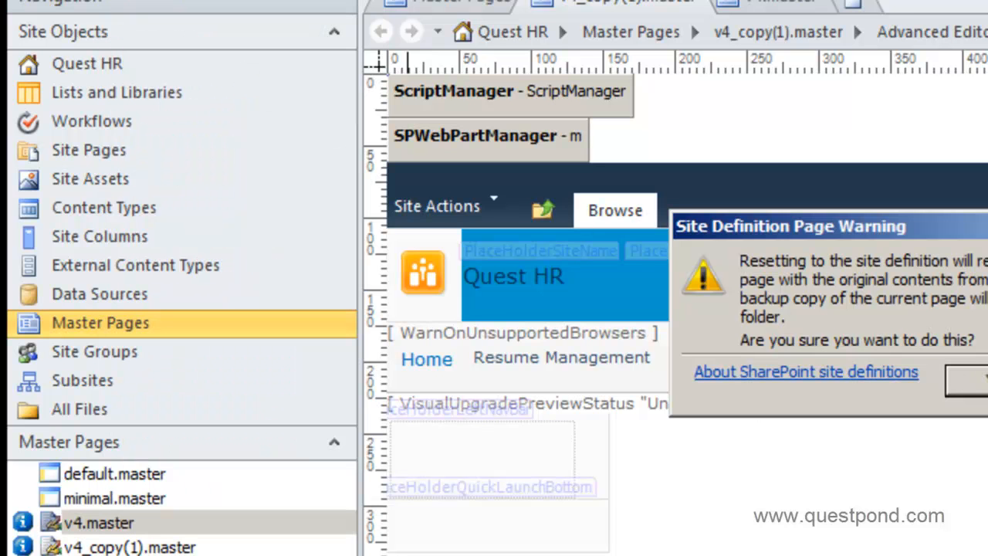
click(966, 378)
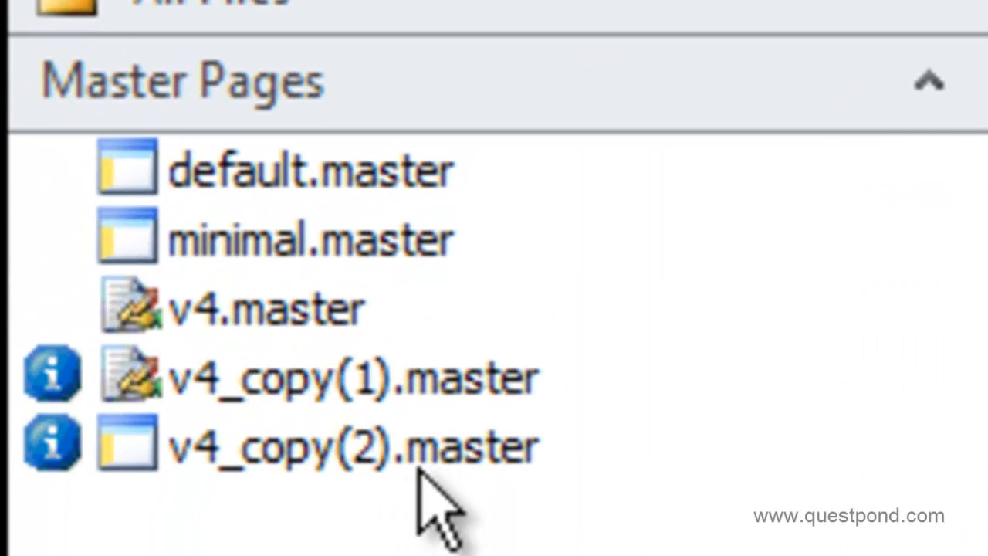
click(328, 313)
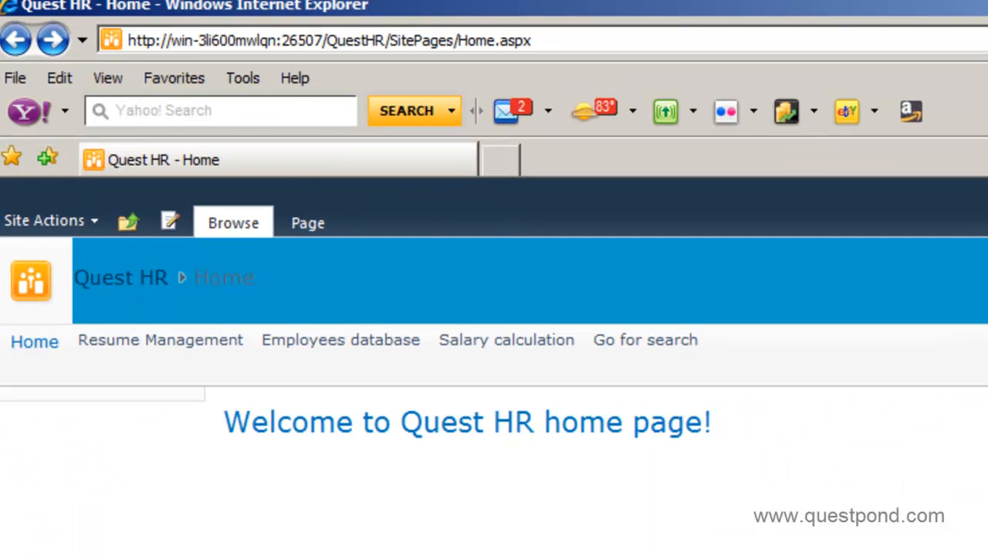
Refresh the page twice, then go Back past the viewstate MAC error to the Quest HR home page
key(F5)
key(Return)
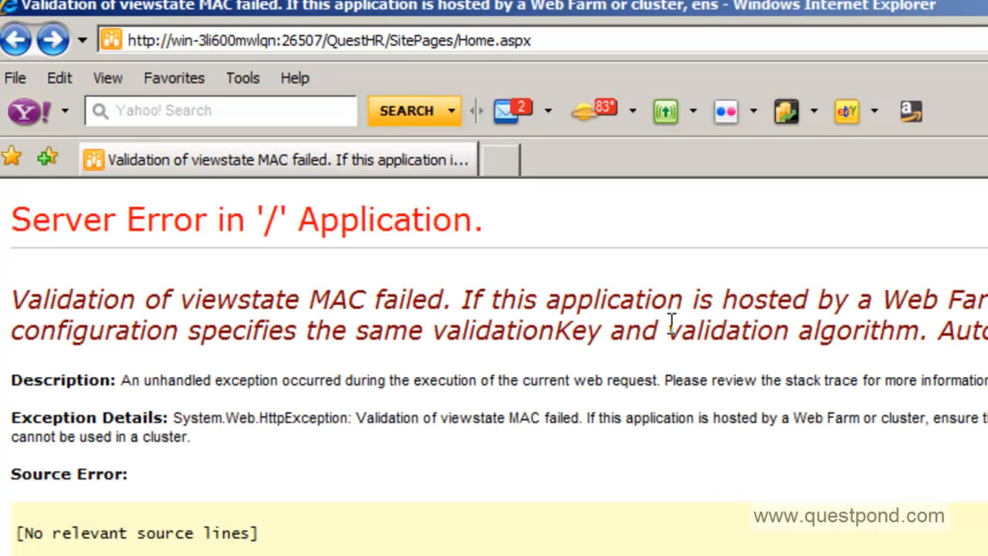
key(F5)
key(Return)
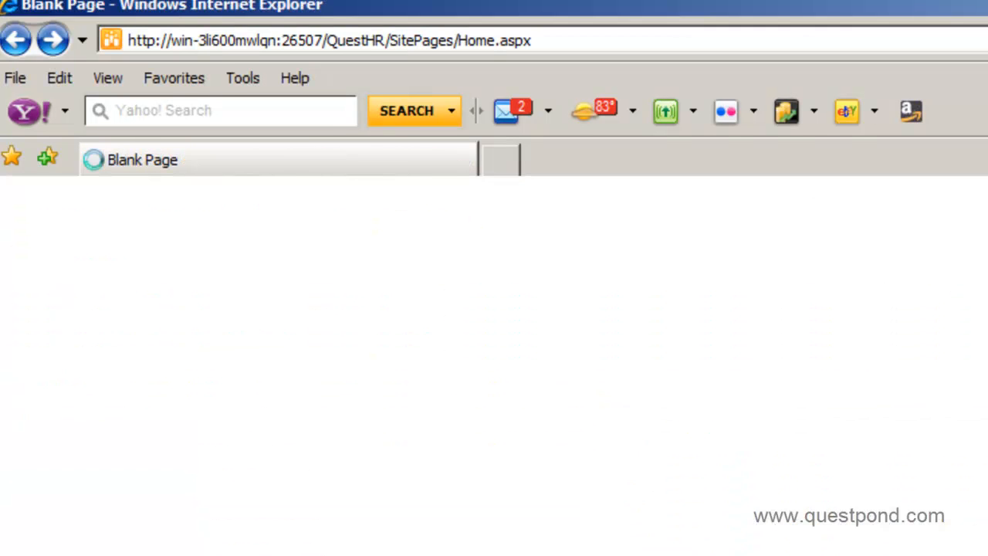
click(12, 43)
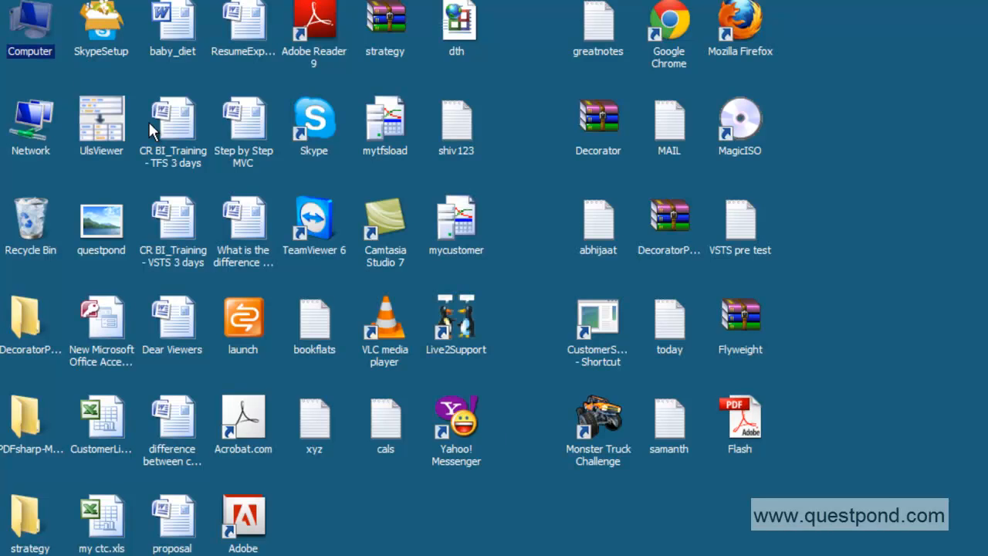
Browse to C:\Program Files\Common Files\Microsoft Shared\Web Server Extensions\14\TEMPLATE\GLOBAL
double_click(41, 52)
click(678, 153)
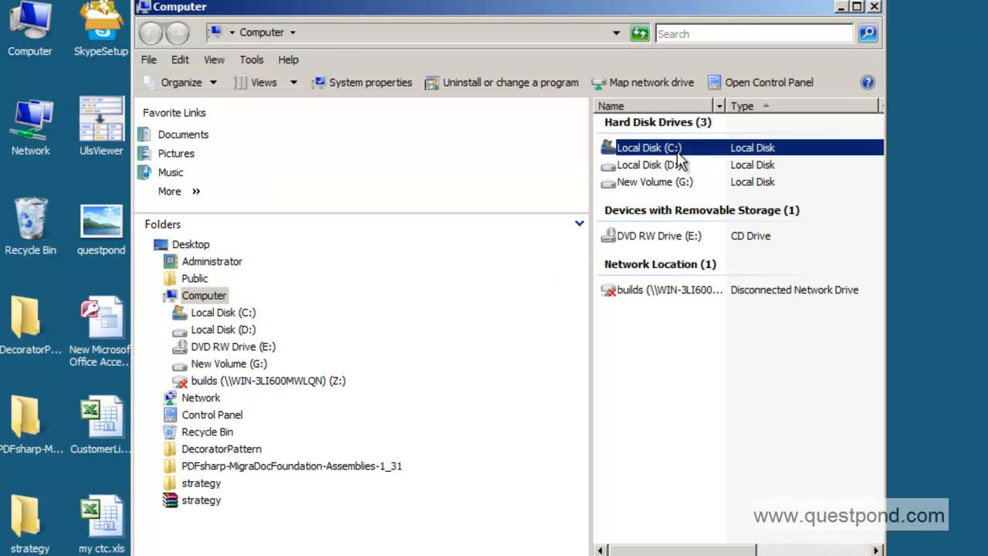
double_click(678, 155)
double_click(653, 255)
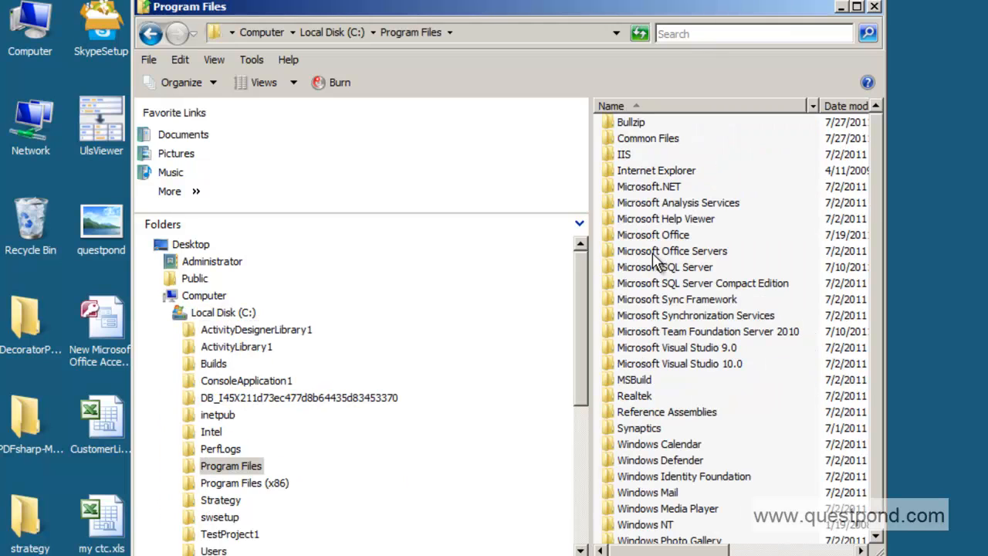
click(676, 140)
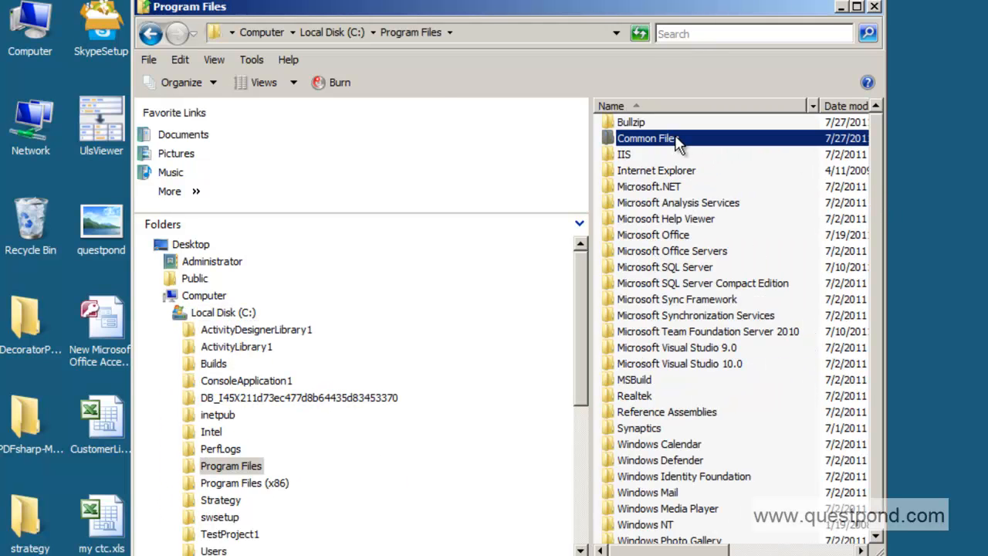
double_click(618, 141)
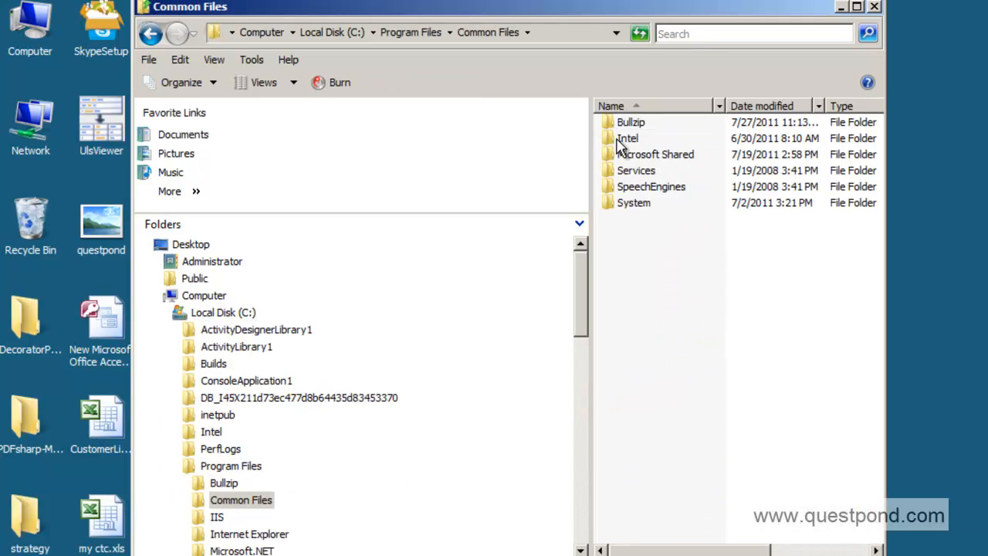
double_click(637, 157)
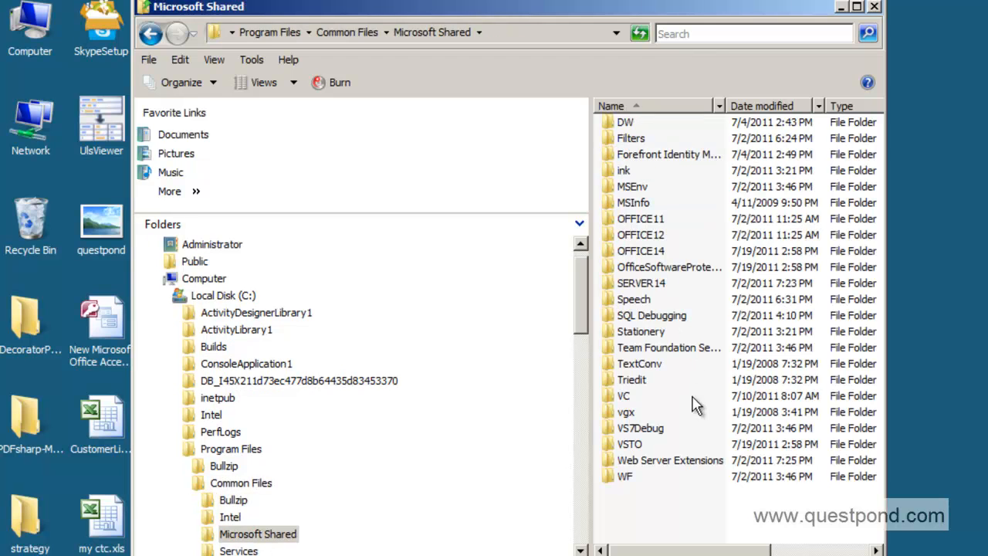
double_click(684, 460)
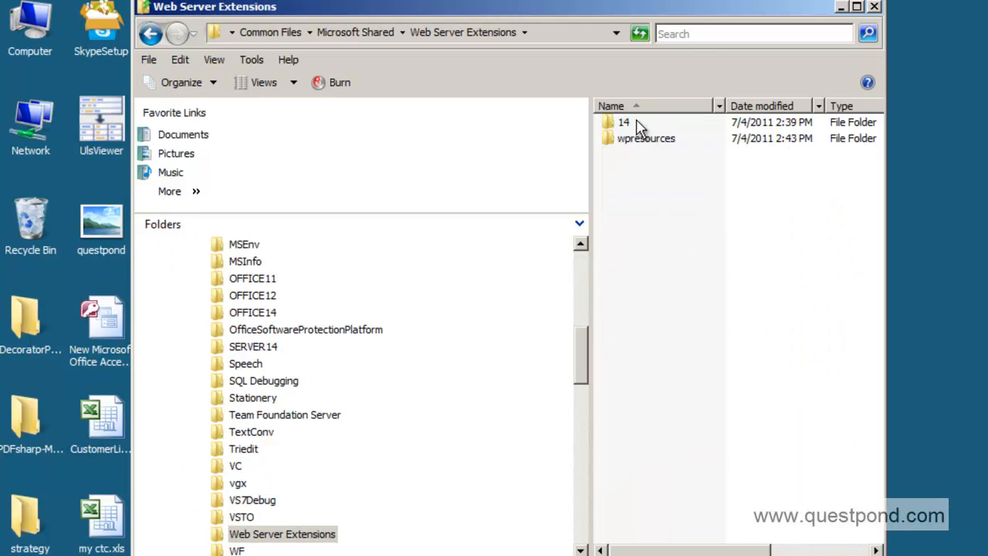
double_click(634, 124)
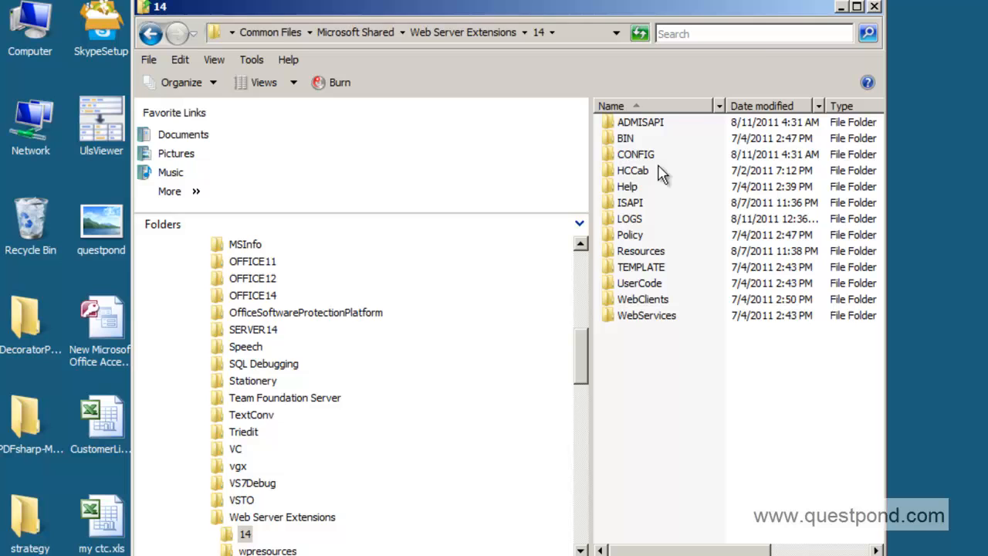
double_click(636, 269)
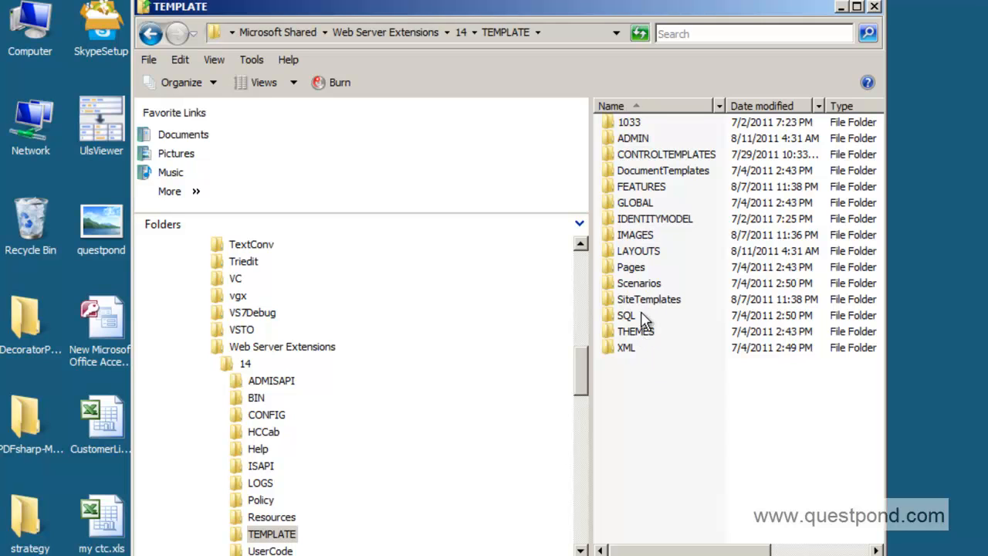
double_click(645, 203)
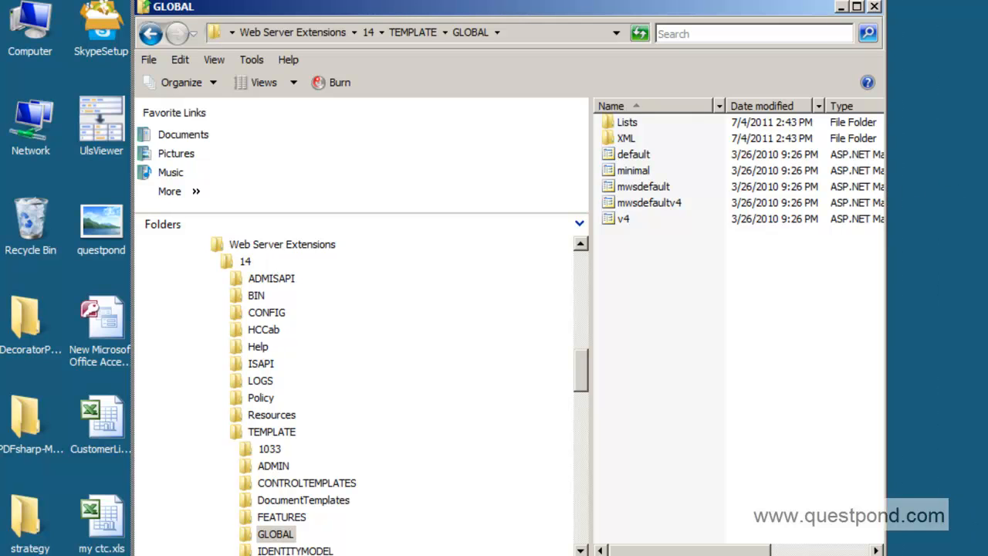
Widen the window and narrow the folder tree to show file details, then return to SharePoint Designer
drag(886, 301, 987, 302)
drag(591, 302, 399, 319)
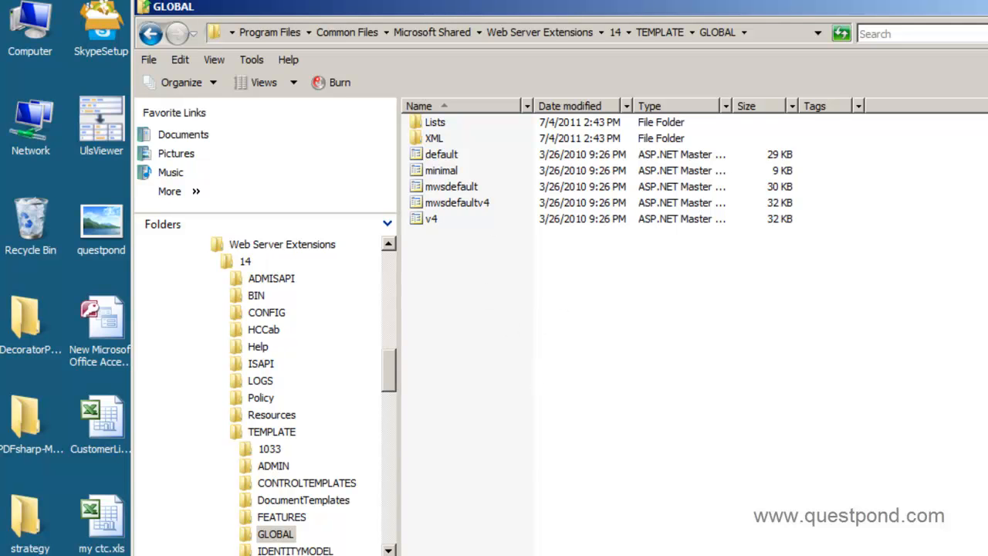
key(alt+Tab)
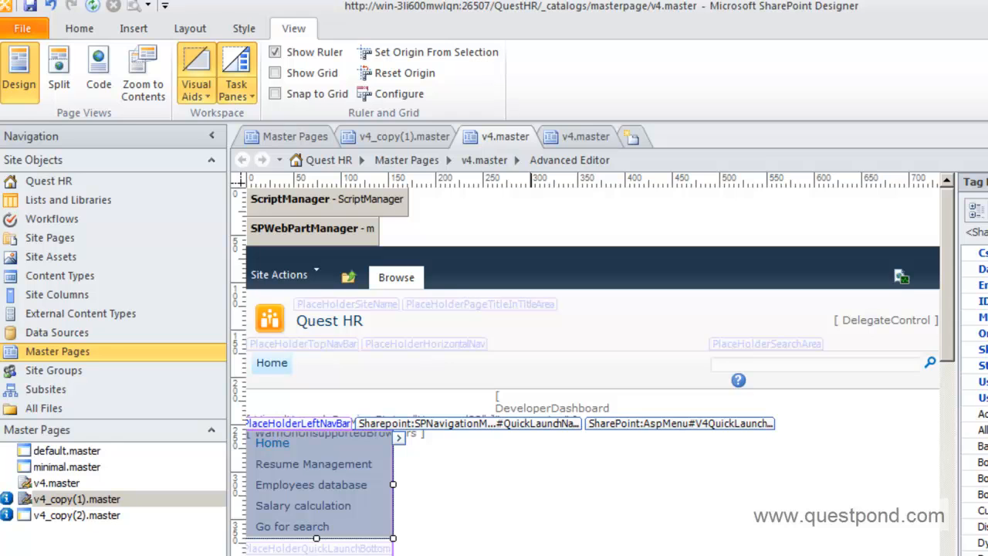
key(alt+Tab)
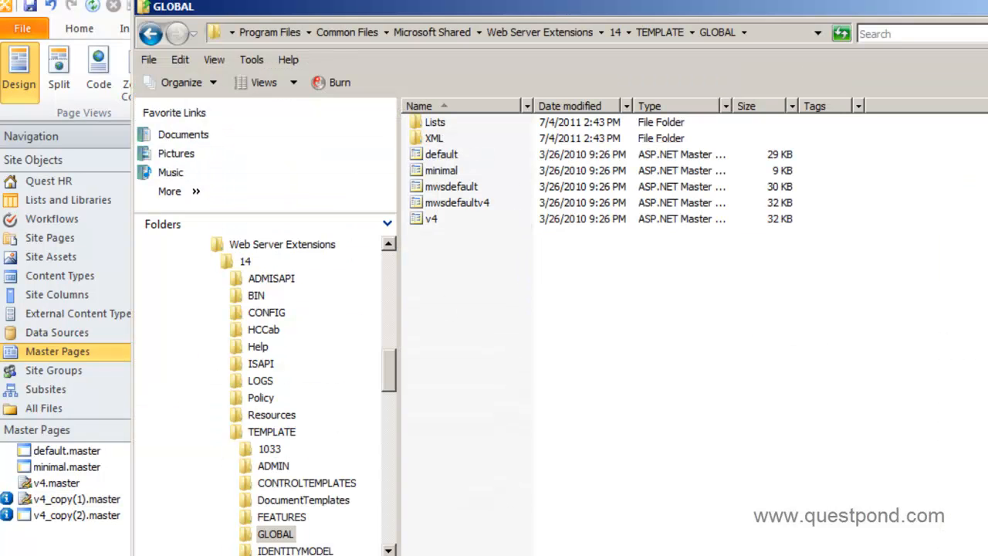
key(alt+Tab)
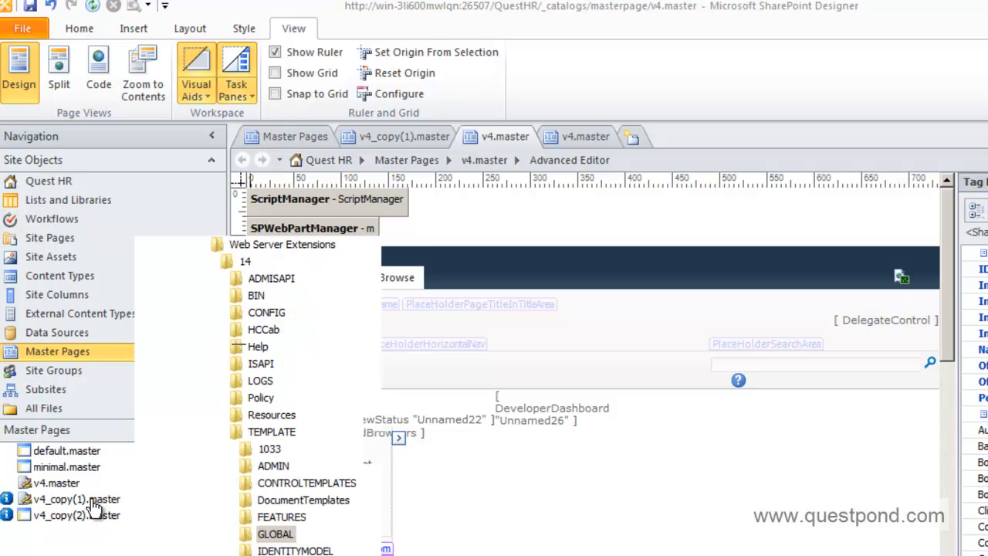
right_click(95, 502)
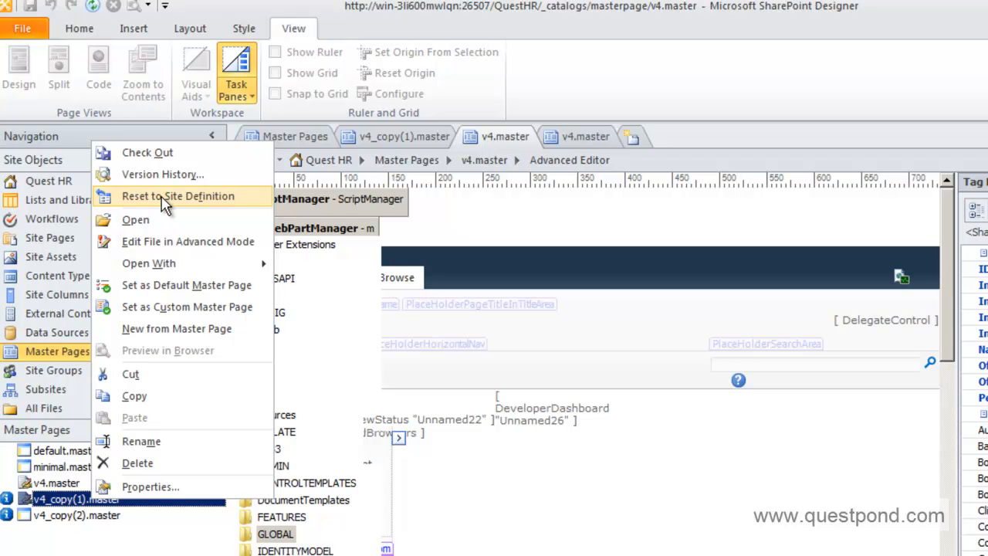
click(575, 486)
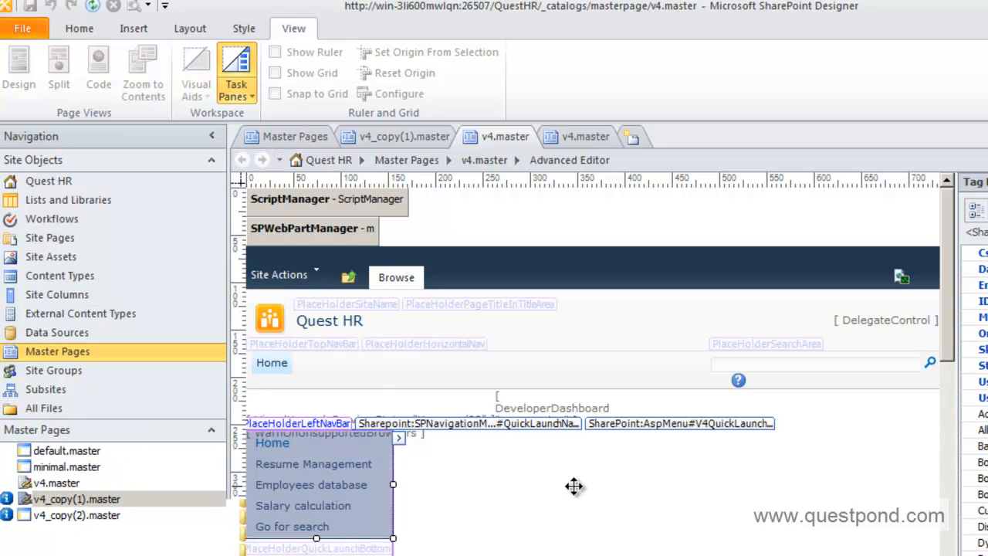
click(568, 333)
click(195, 99)
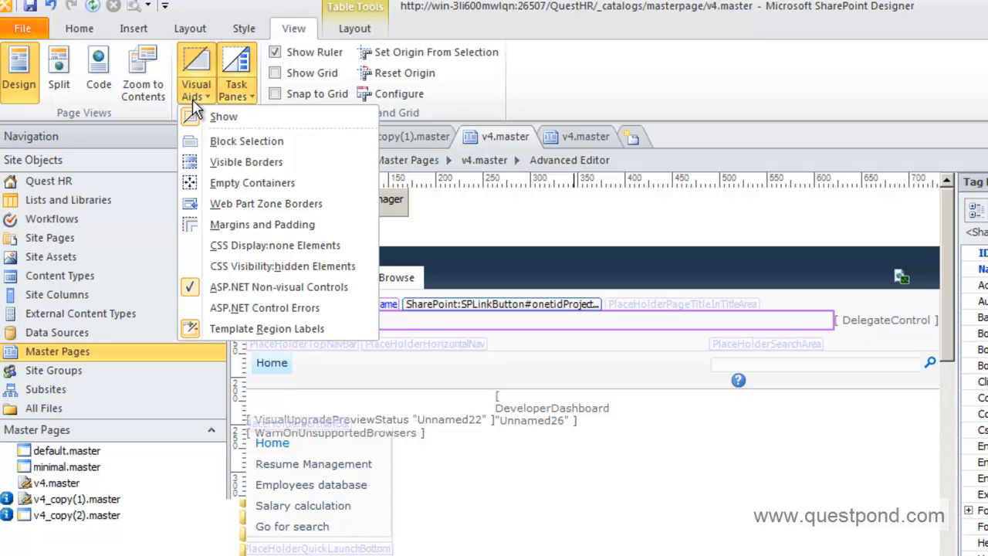
click(703, 105)
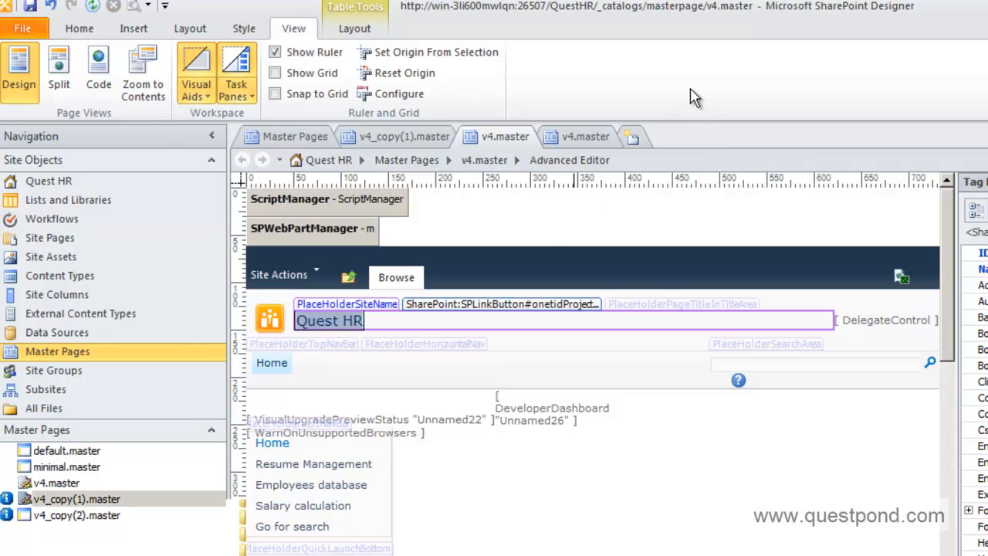